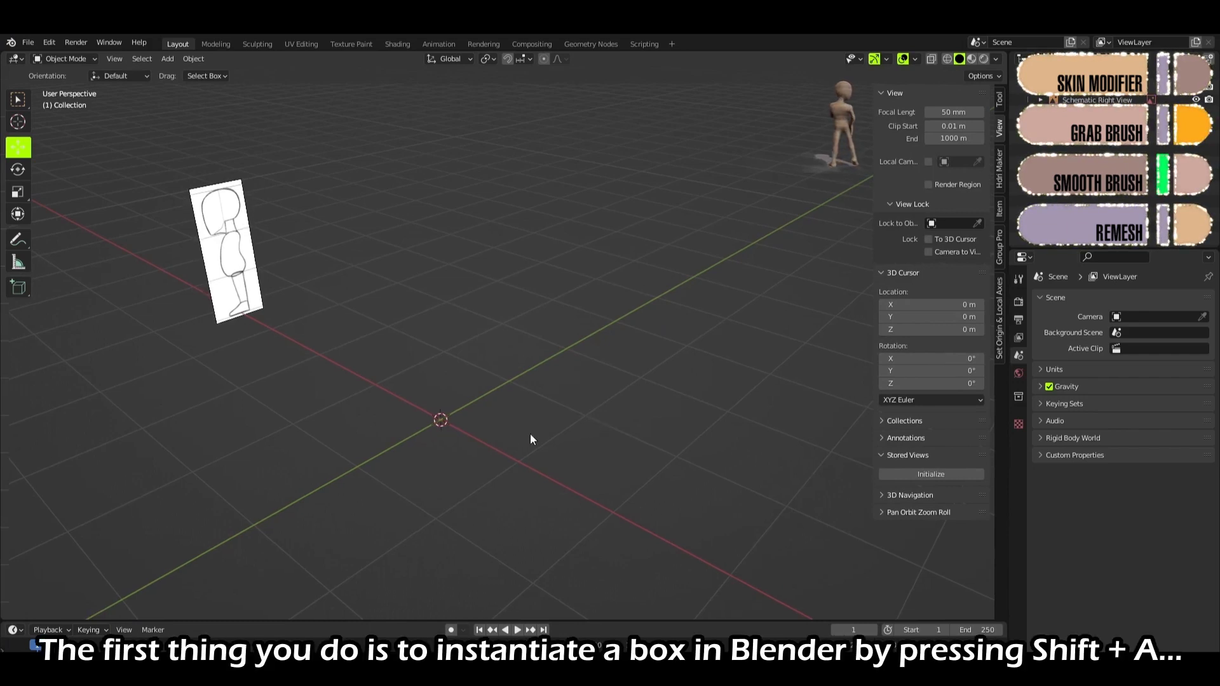
Step: Add a cube mesh at the world origin
{"action": "key", "text": "shift+a"}
{"action": "mouse_move", "coordinate": [498, 406]}
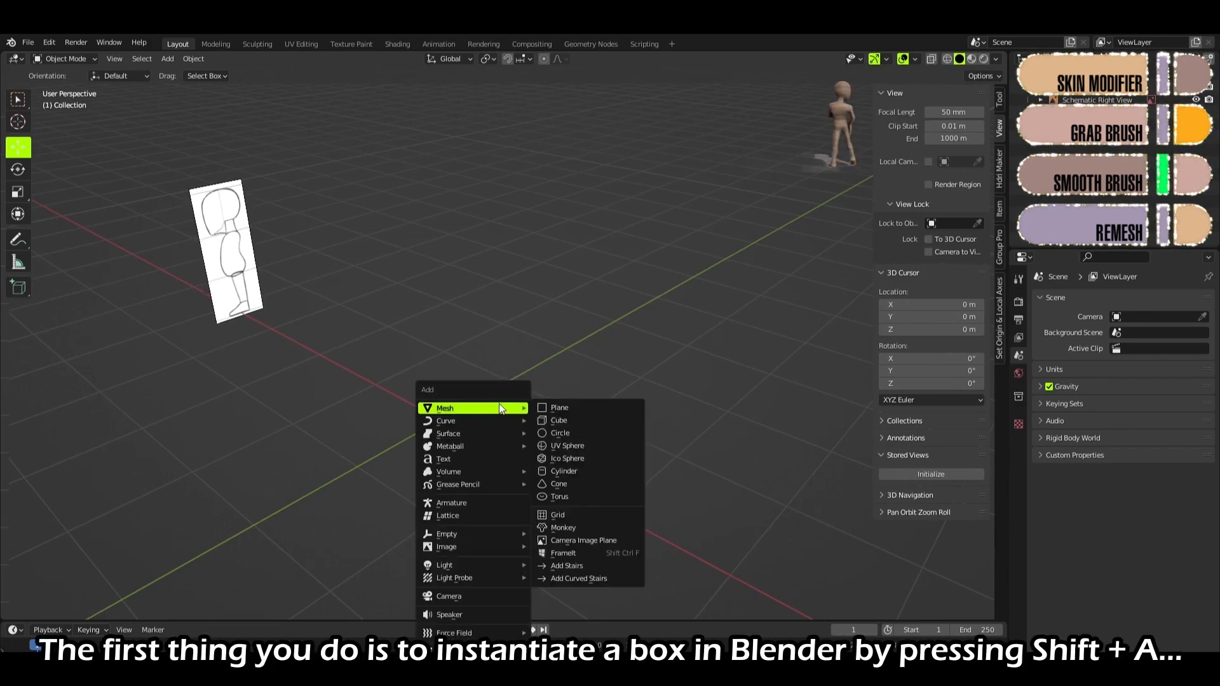
{"action": "left_click", "coordinate": [603, 421]}
Step: Enter Edit Mode and merge all of the cube's vertices into a single point with Collapse
{"action": "left_click", "coordinate": [70, 58]}
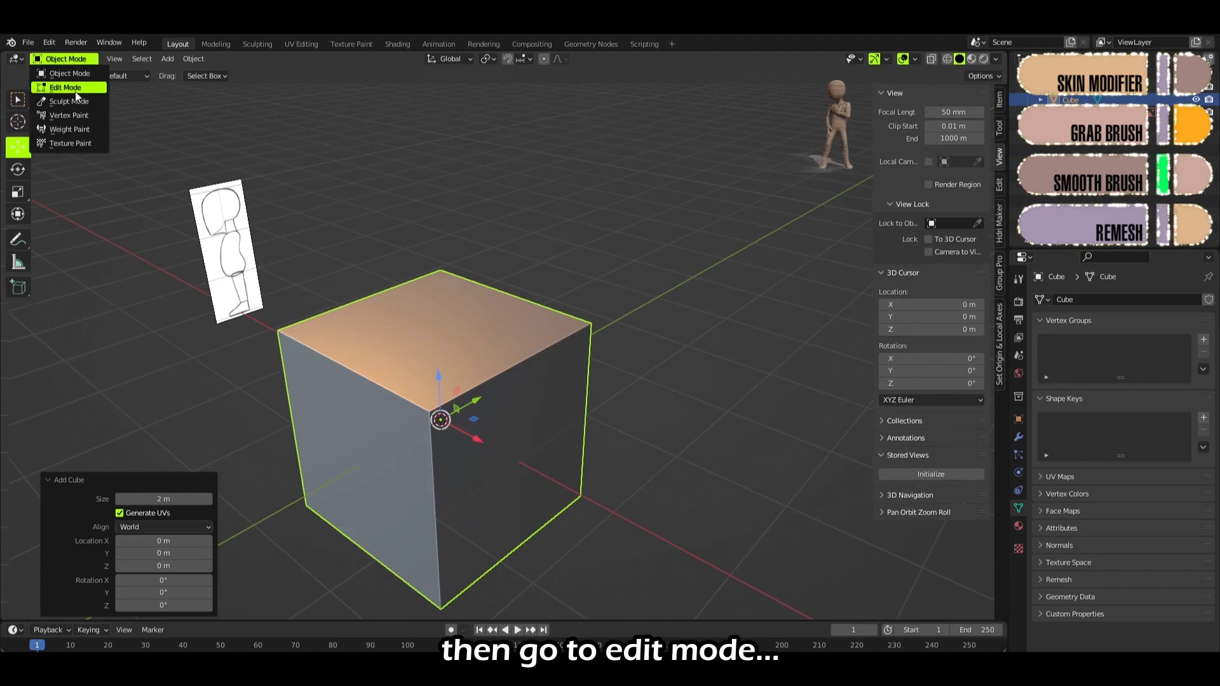
{"action": "left_click", "coordinate": [71, 89]}
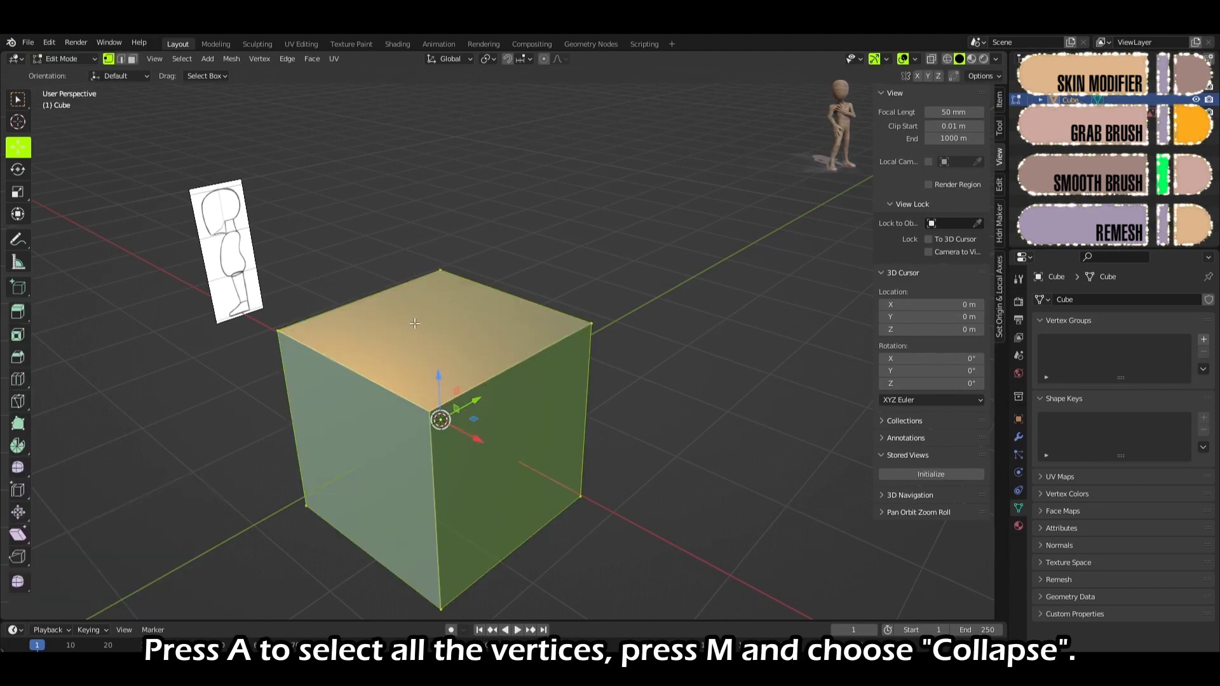
{"action": "key", "text": "m"}
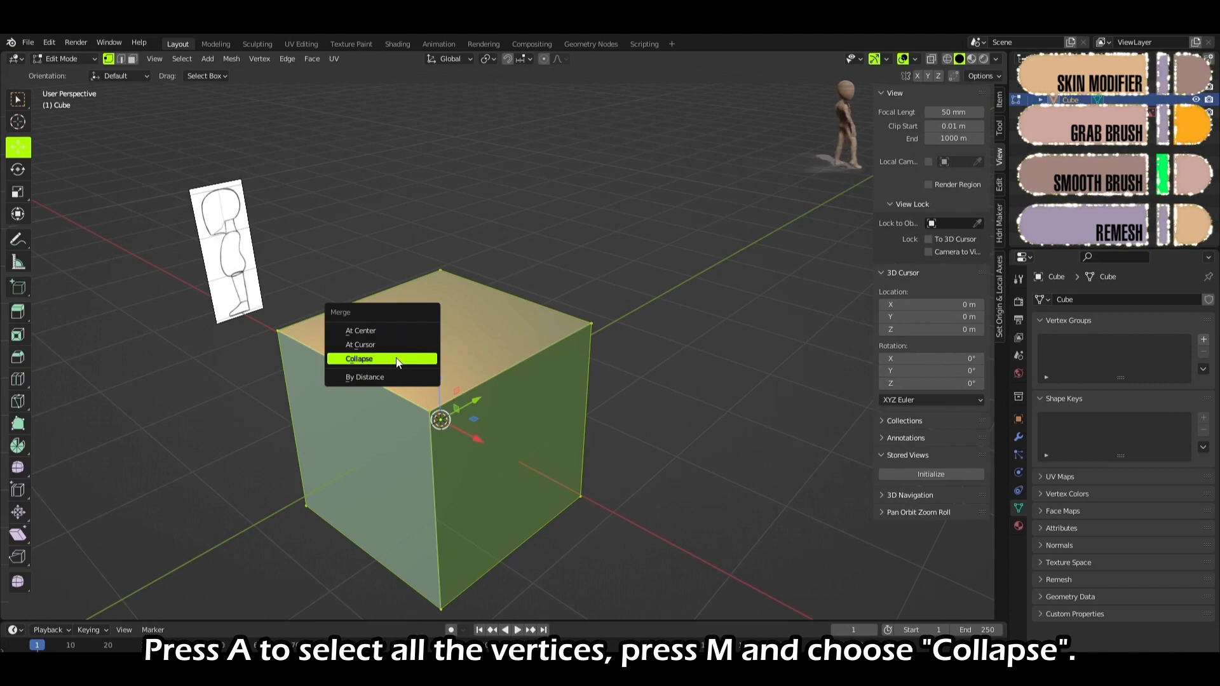
{"action": "left_click", "coordinate": [396, 359]}
Step: In the right orthographic view, move the point up about 1.06 m and back about 0.08 m to the base of the drawn neck
{"action": "key", "text": "KP_3"}
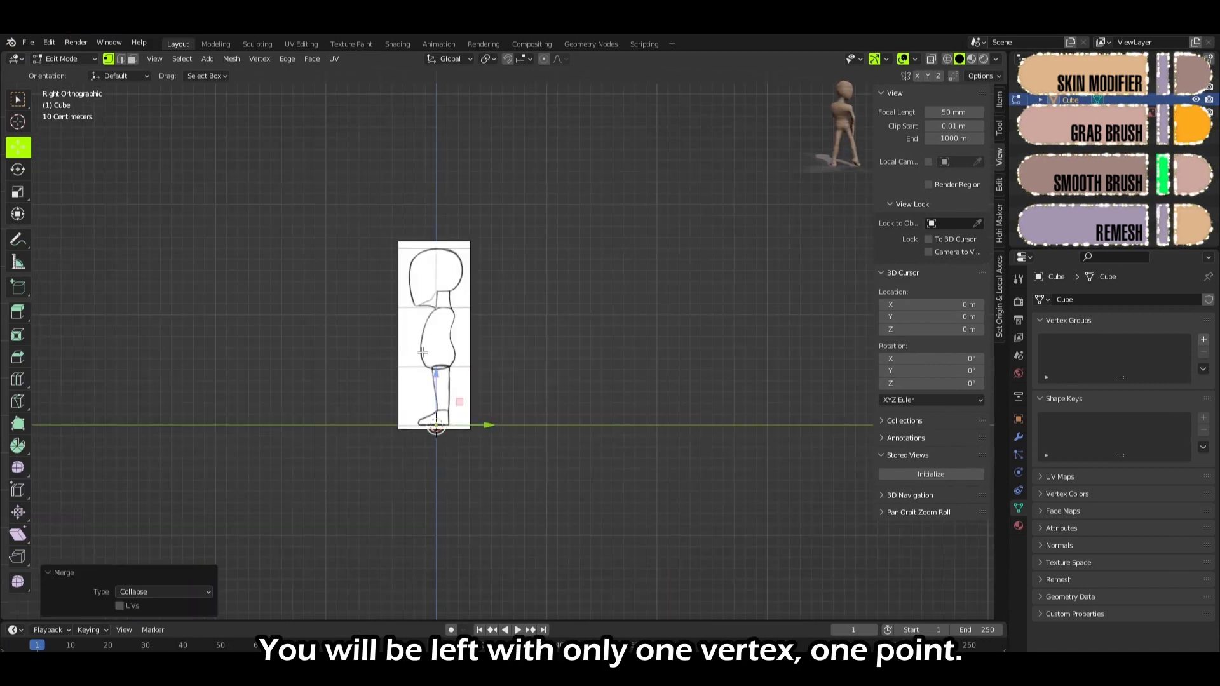
{"action": "scroll", "coordinate": [472, 429], "scroll_direction": "up", "scroll_amount": 5}
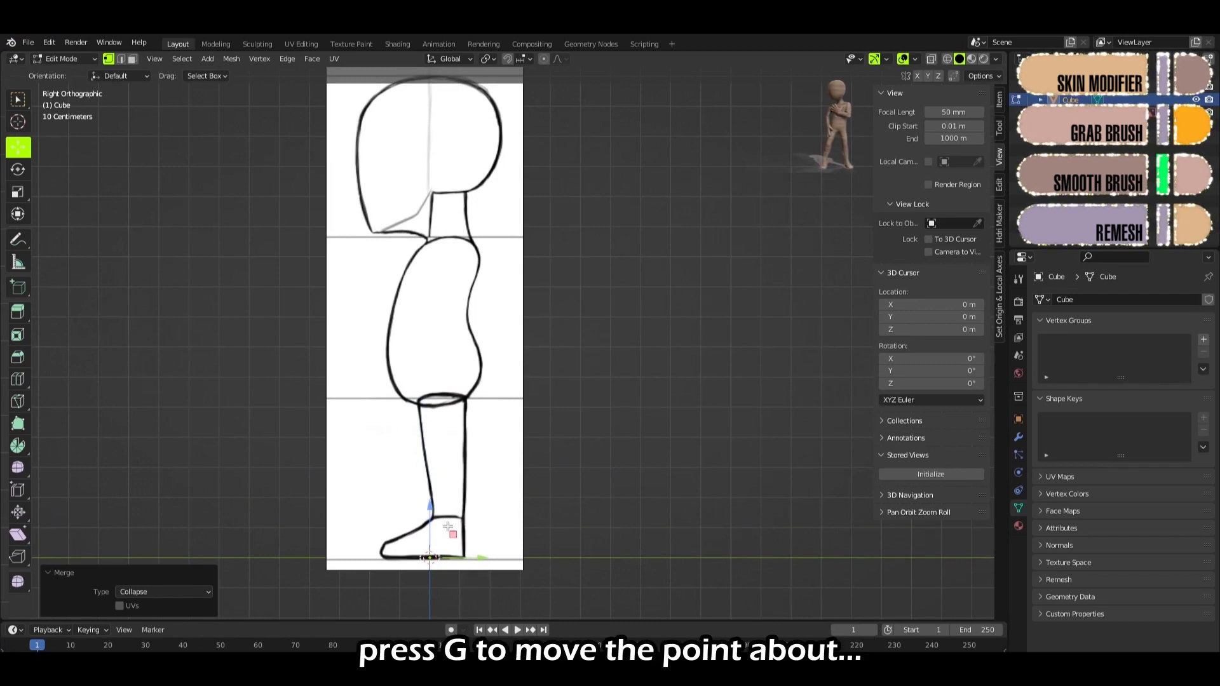
{"action": "key", "text": "g"}
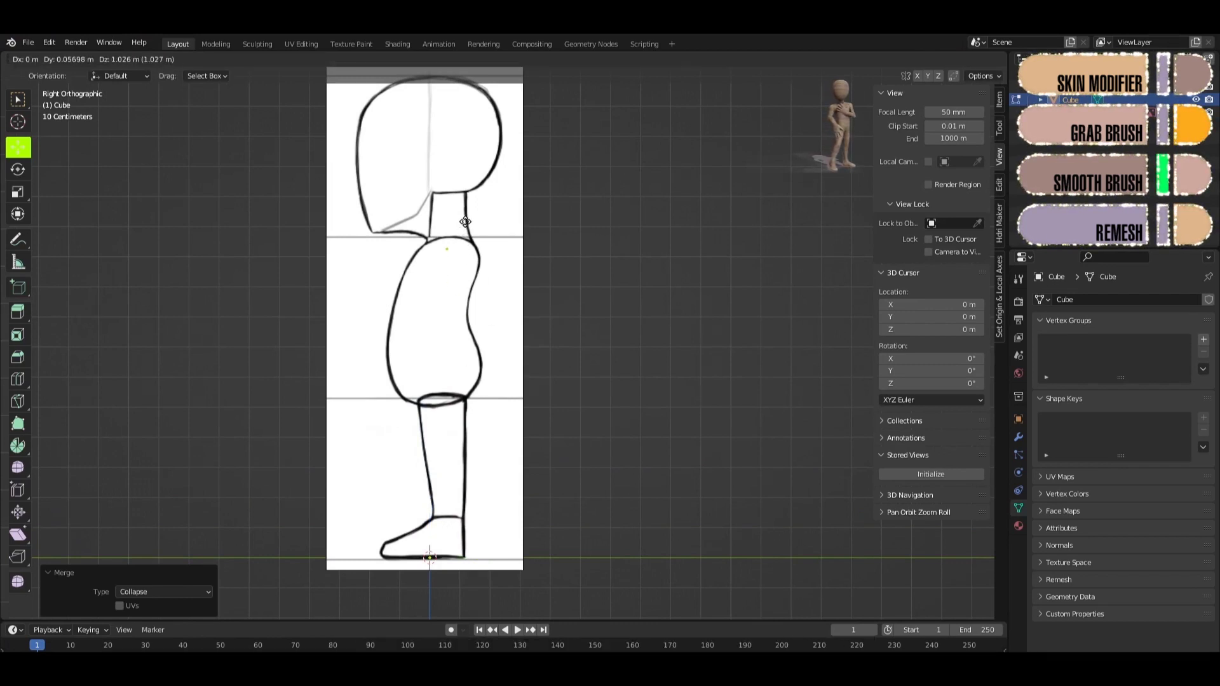
{"action": "left_click", "coordinate": [469, 213]}
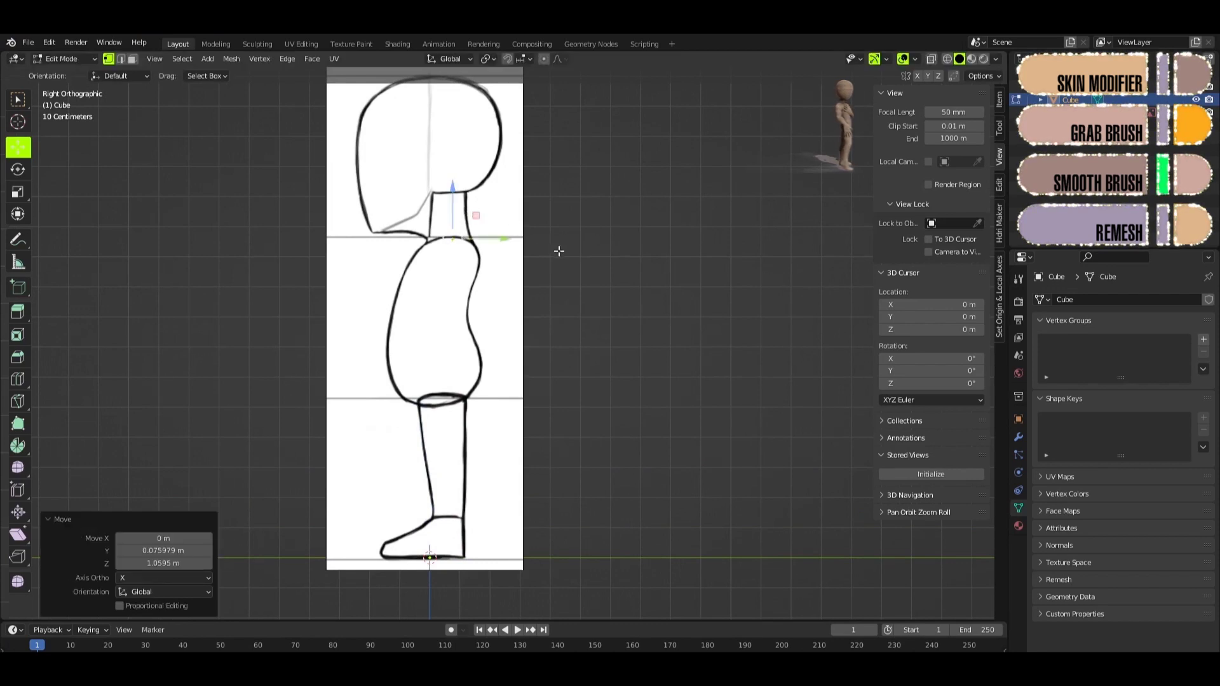
Step: Add a Skin modifier to the single-point mesh
{"action": "left_click", "coordinate": [1018, 436]}
{"action": "left_click", "coordinate": [1057, 300]}
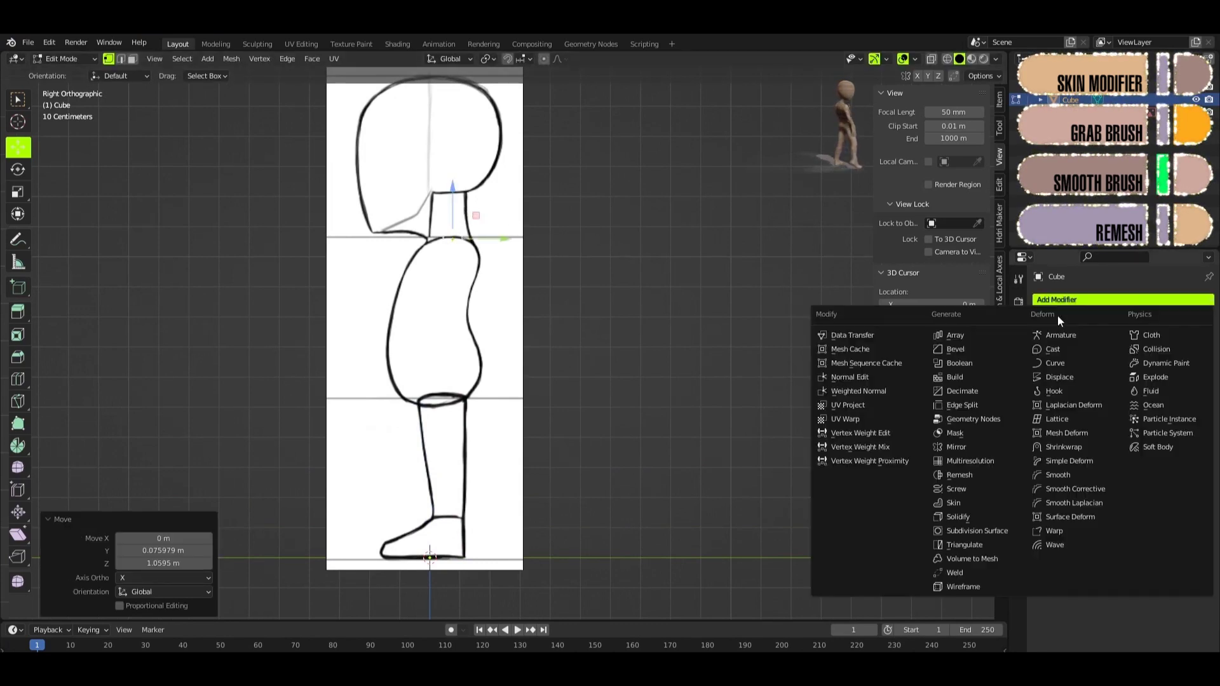
{"action": "left_click", "coordinate": [978, 504]}
Step: Shrink the point's skin radius by a factor of about 0.22 and extrude a new point about 0.52 m down to the hips
{"action": "key", "text": "ctrl+a"}
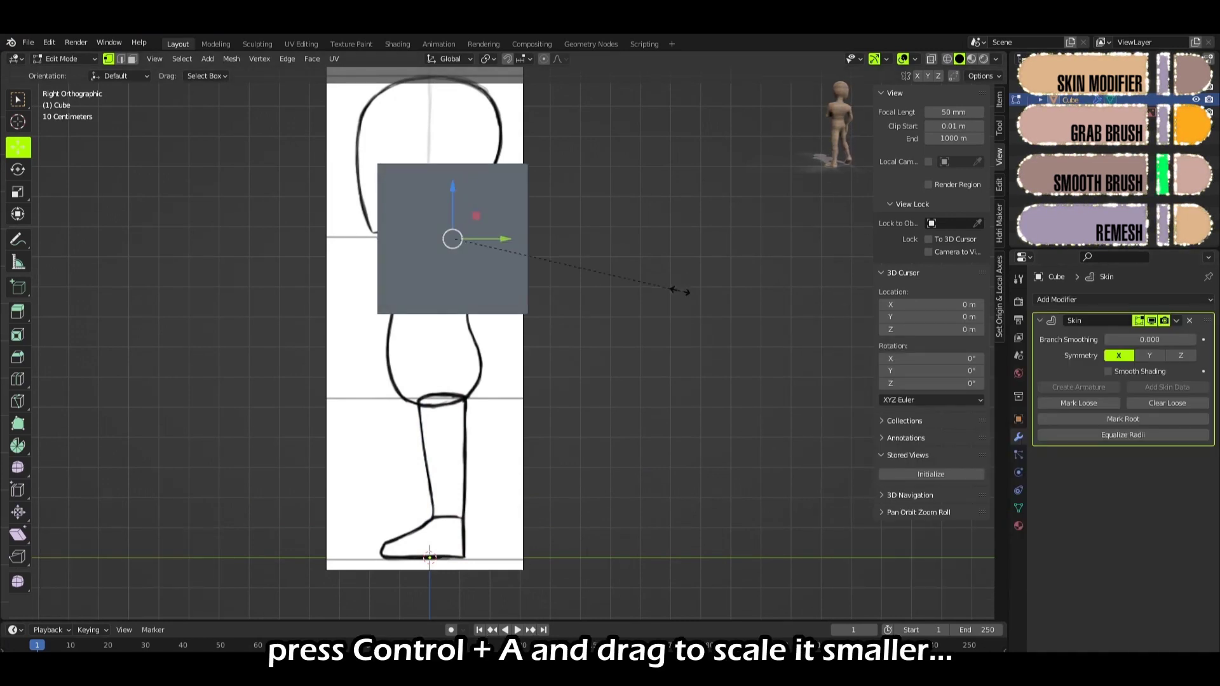
{"action": "left_click", "coordinate": [476, 256]}
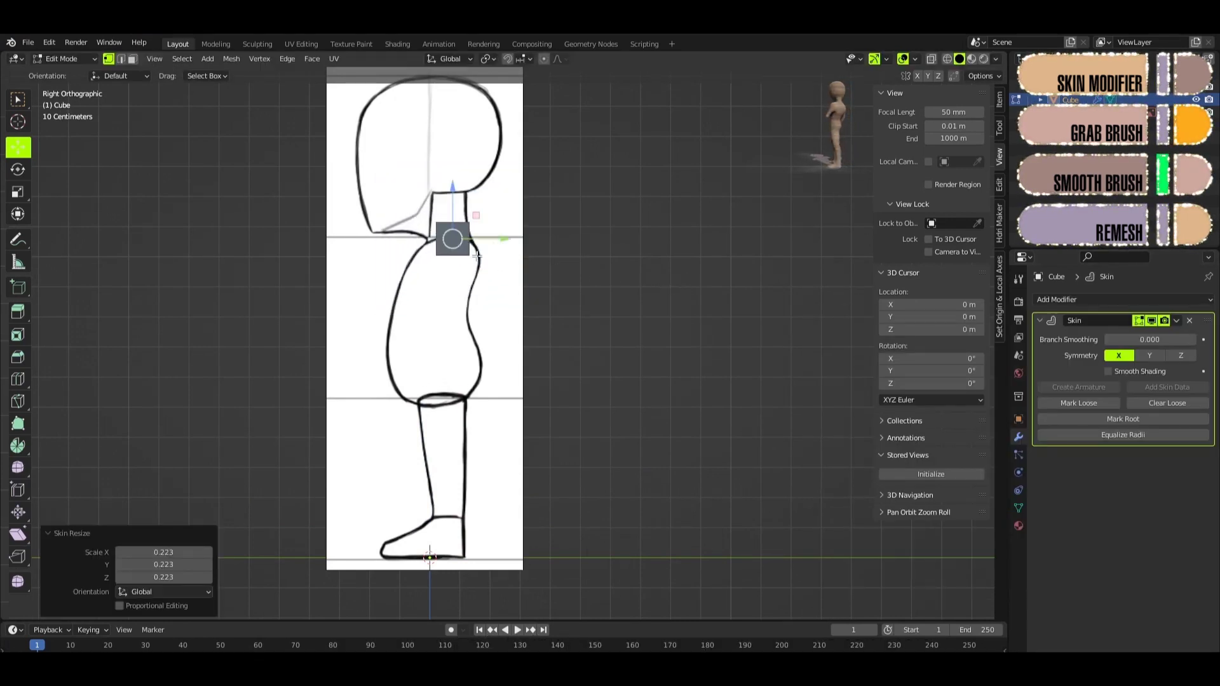
{"action": "key", "text": "e"}
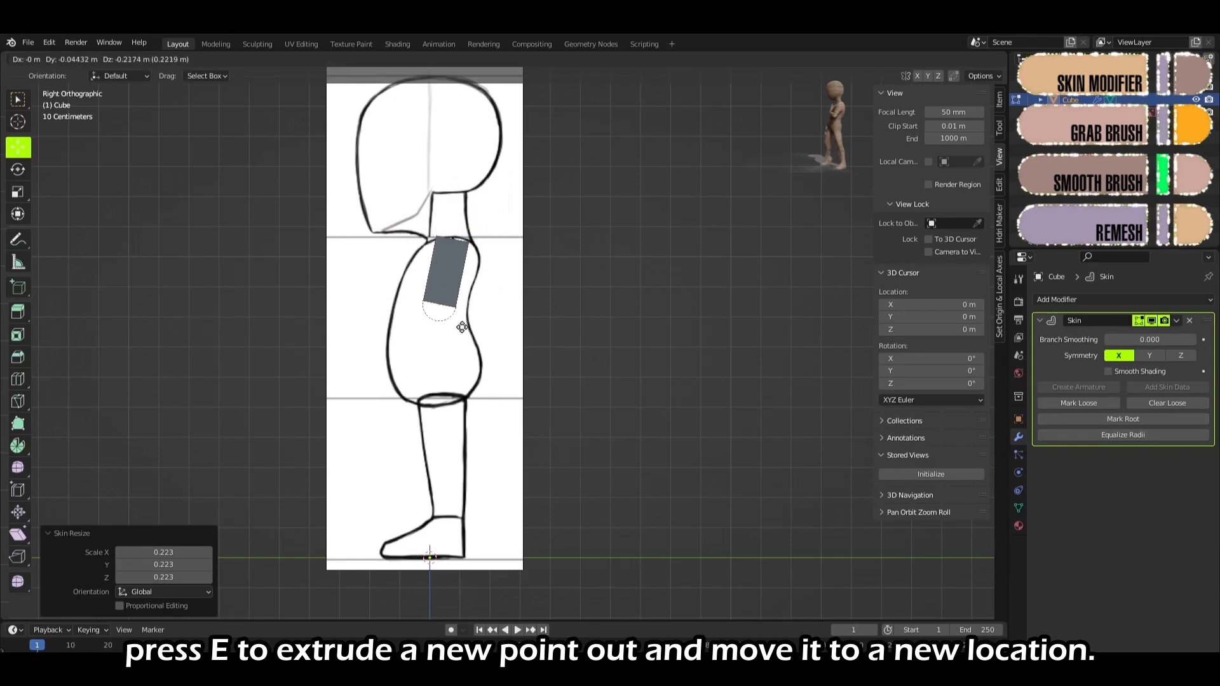
{"action": "left_click", "coordinate": [467, 411]}
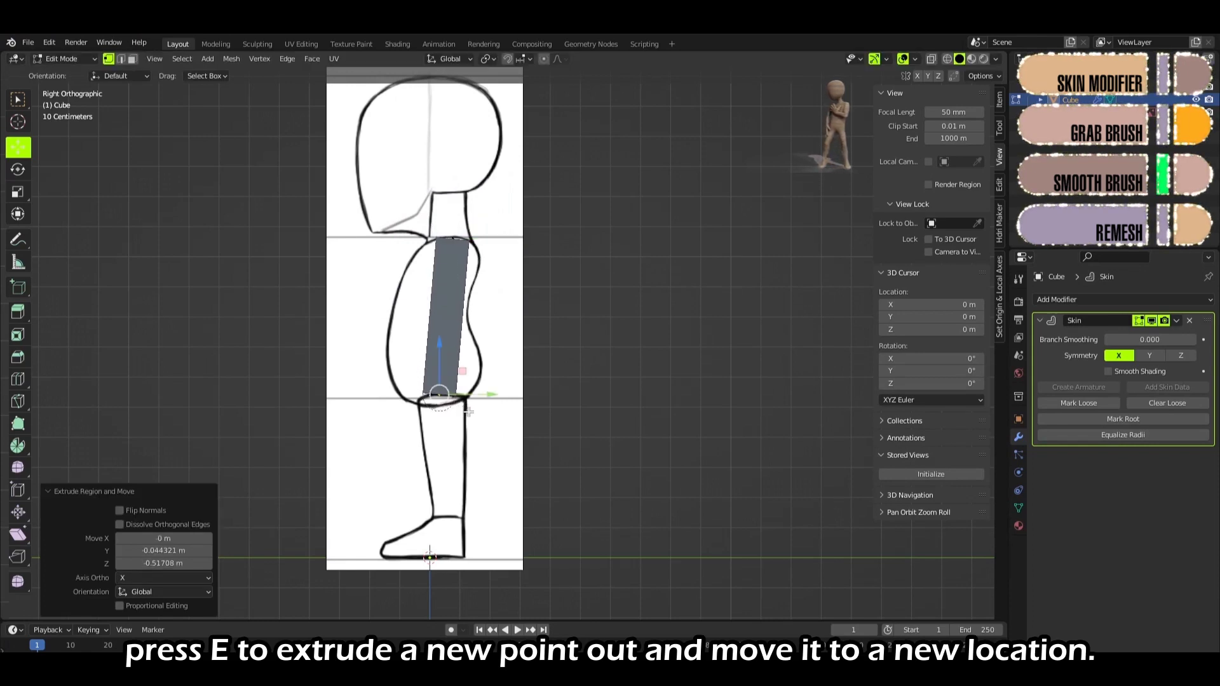
Step: Add a Subdivision Surface modifier and set its viewport level to 3
{"action": "left_click", "coordinate": [1080, 300]}
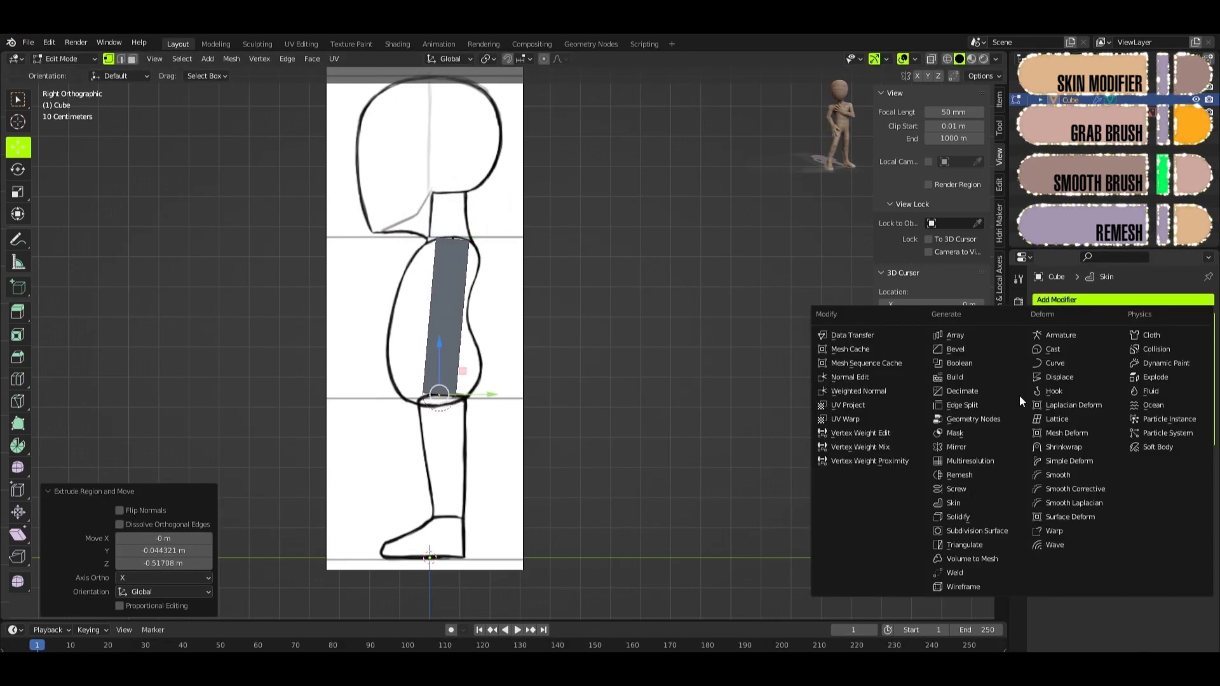
{"action": "left_click", "coordinate": [981, 531]}
{"action": "left_click_drag", "start_coordinate": [1143, 490], "coordinate": [1182, 490]}
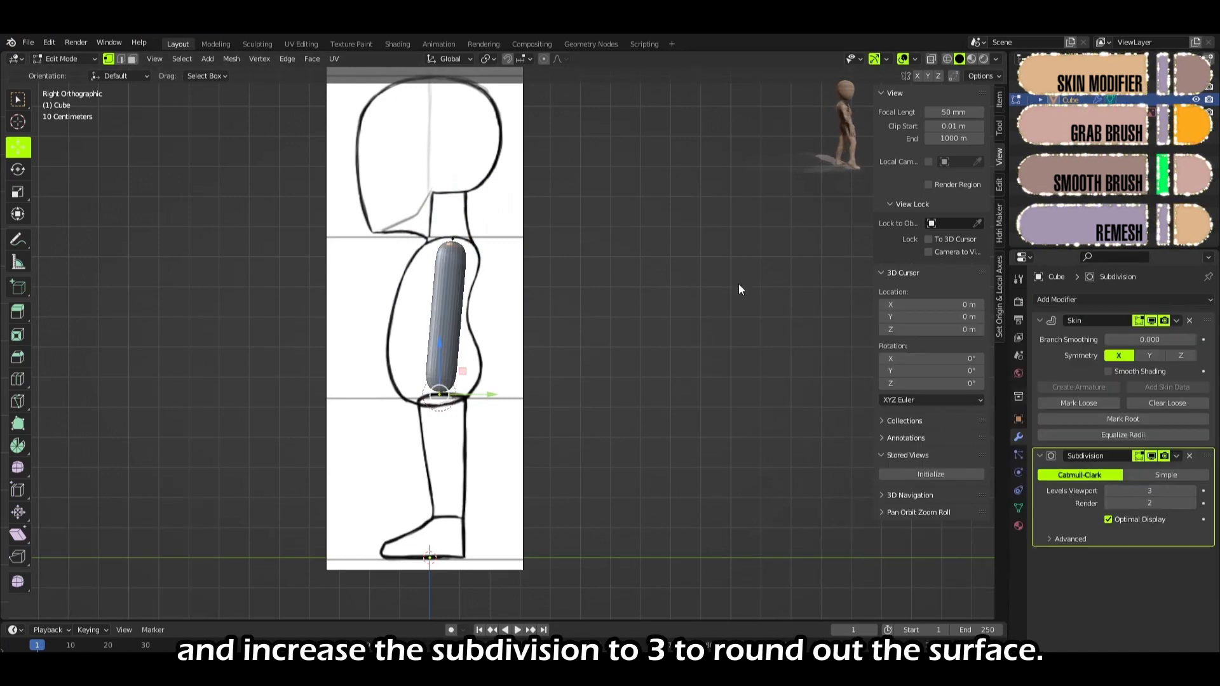
Step: Lower the hip point about 0.04 m and enlarge its skin radius by a factor of about 1.58
{"action": "left_click", "coordinate": [464, 397]}
{"action": "key", "text": "g"}
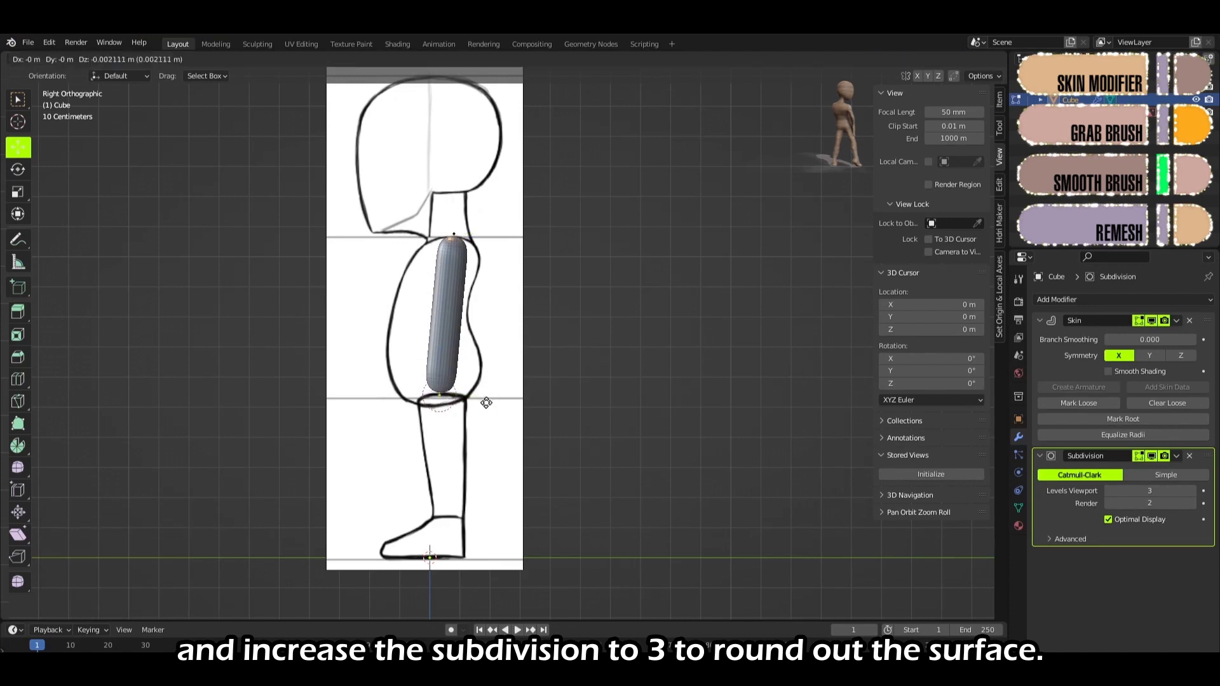
{"action": "left_click", "coordinate": [490, 411]}
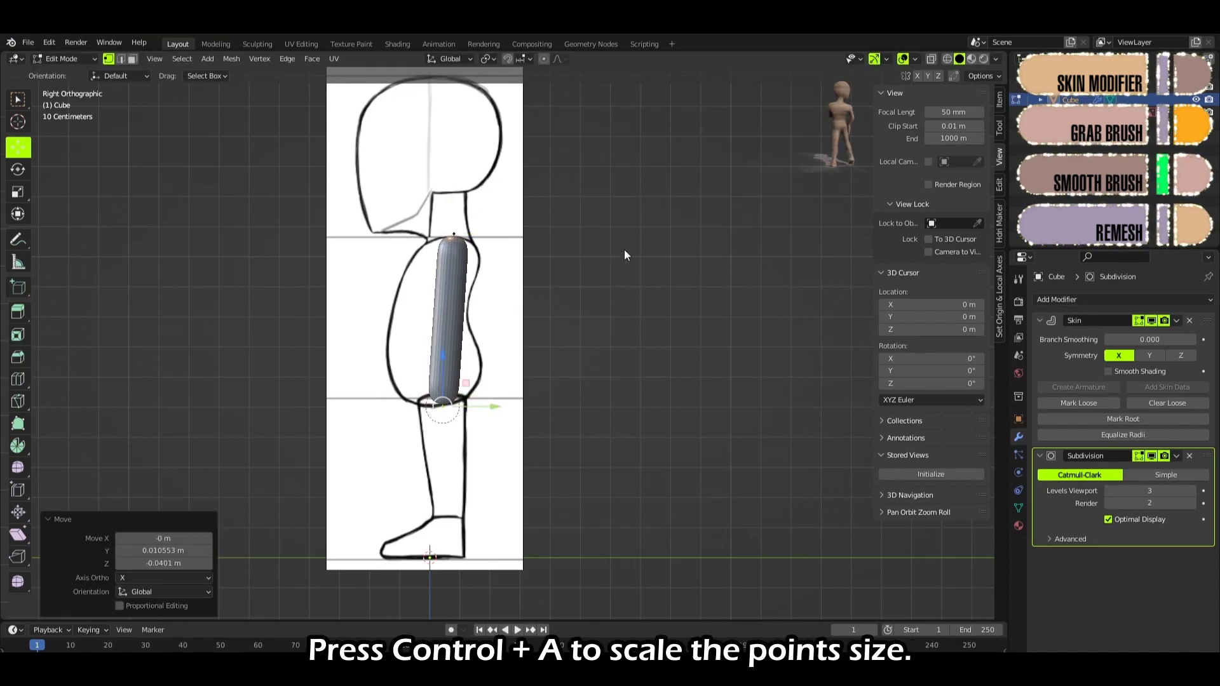
{"action": "key", "text": "ctrl+a"}
{"action": "left_click", "coordinate": [782, 310]}
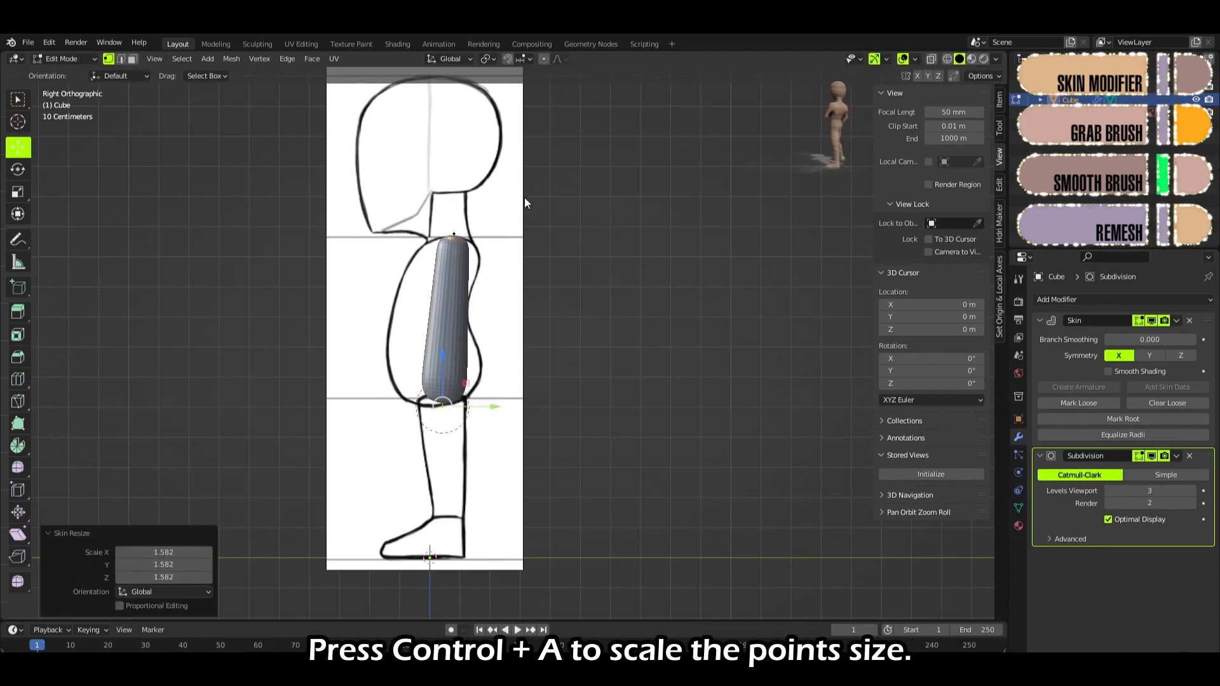
Step: Enlarge the skin radius of the shoulder point at the top of the torso
{"action": "left_click_drag", "start_coordinate": [524, 197], "coordinate": [382, 265]}
{"action": "key", "text": "ctrl+a"}
{"action": "left_click", "coordinate": [575, 267]}
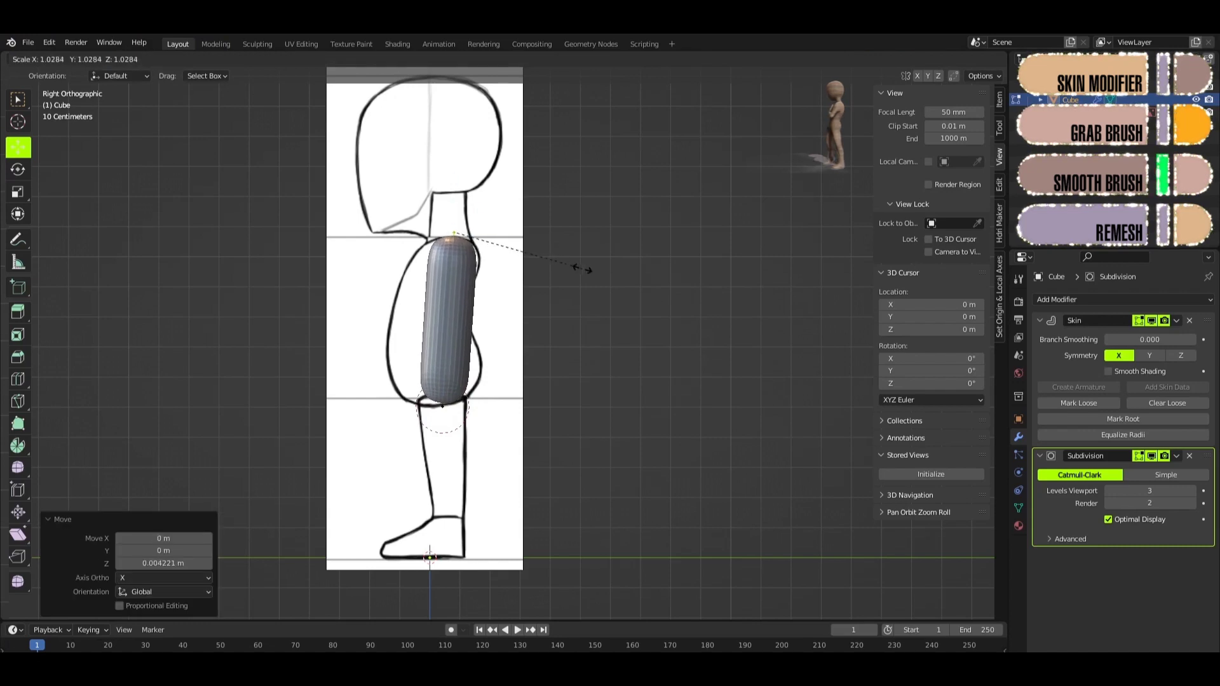
Step: Enlarge the hip point's skin radius by a factor of about 1.92 and move the point forward towards the belly outline
{"action": "left_click", "coordinate": [443, 404]}
{"action": "key", "text": "ctrl+a"}
{"action": "left_click", "coordinate": [558, 449]}
{"action": "key", "text": "g"}
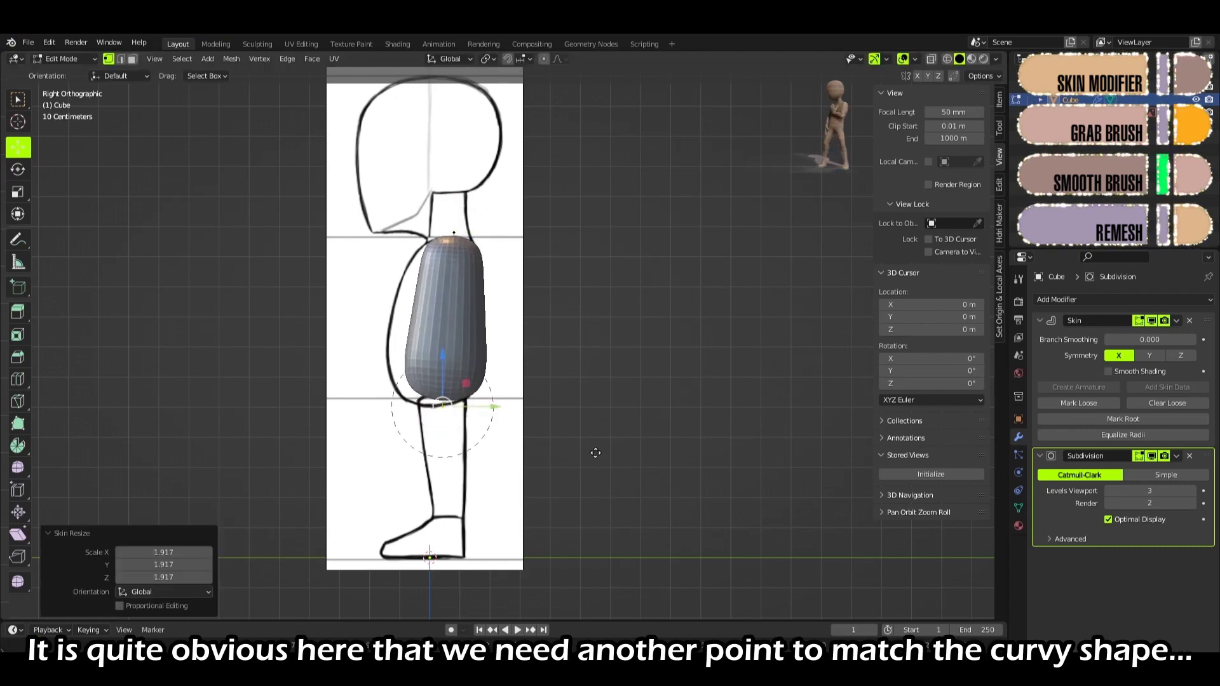
{"action": "left_click", "coordinate": [582, 456]}
Step: Subdivide the edge between the two torso points and move the new middle point forward to curve the torso
{"action": "left_click", "coordinate": [454, 233]}
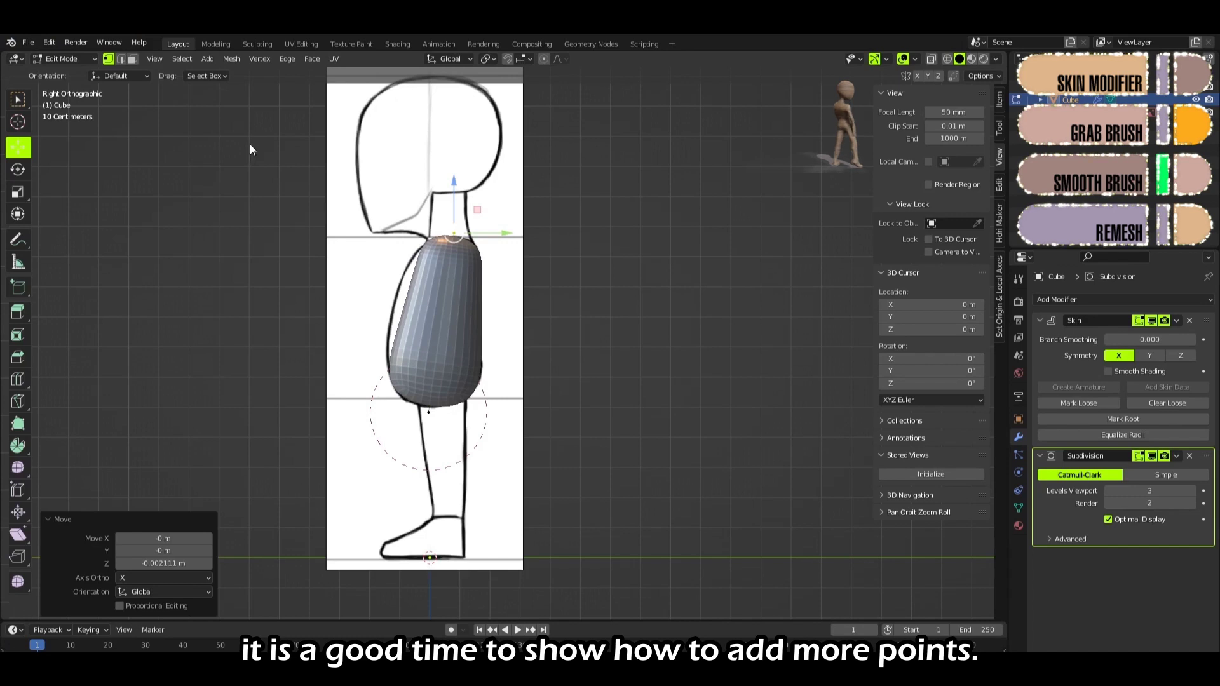
{"action": "left_click_drag", "start_coordinate": [253, 146], "coordinate": [583, 442]}
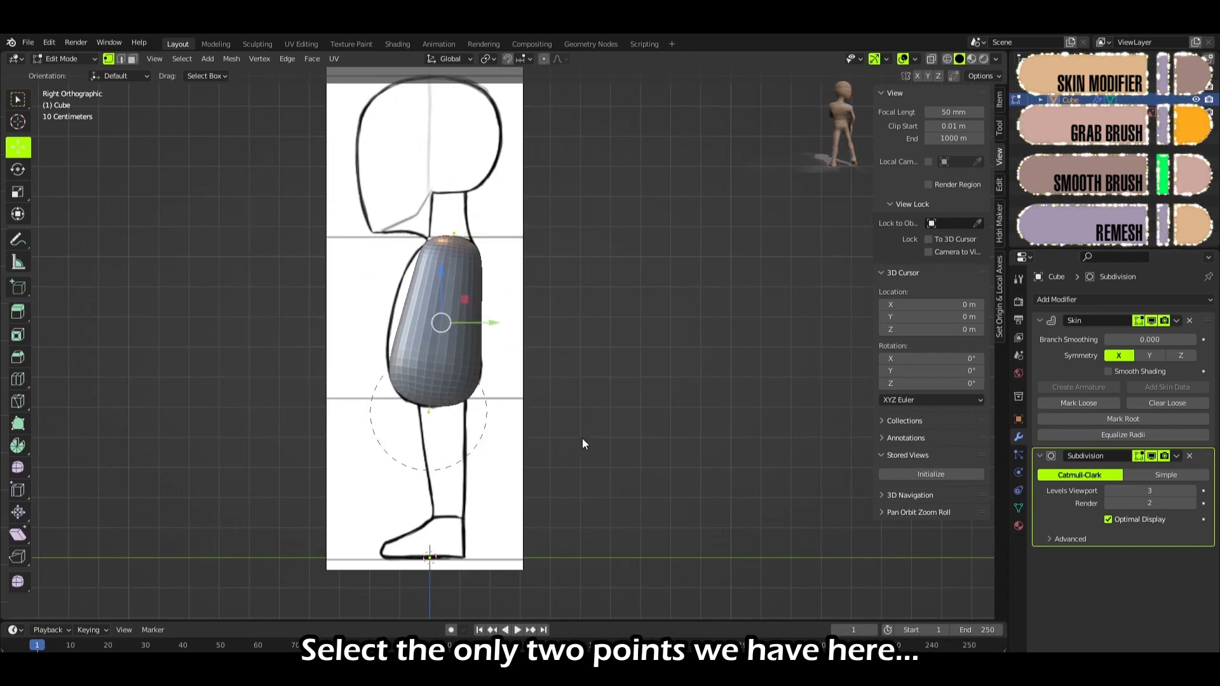
{"action": "right_click", "coordinate": [420, 346]}
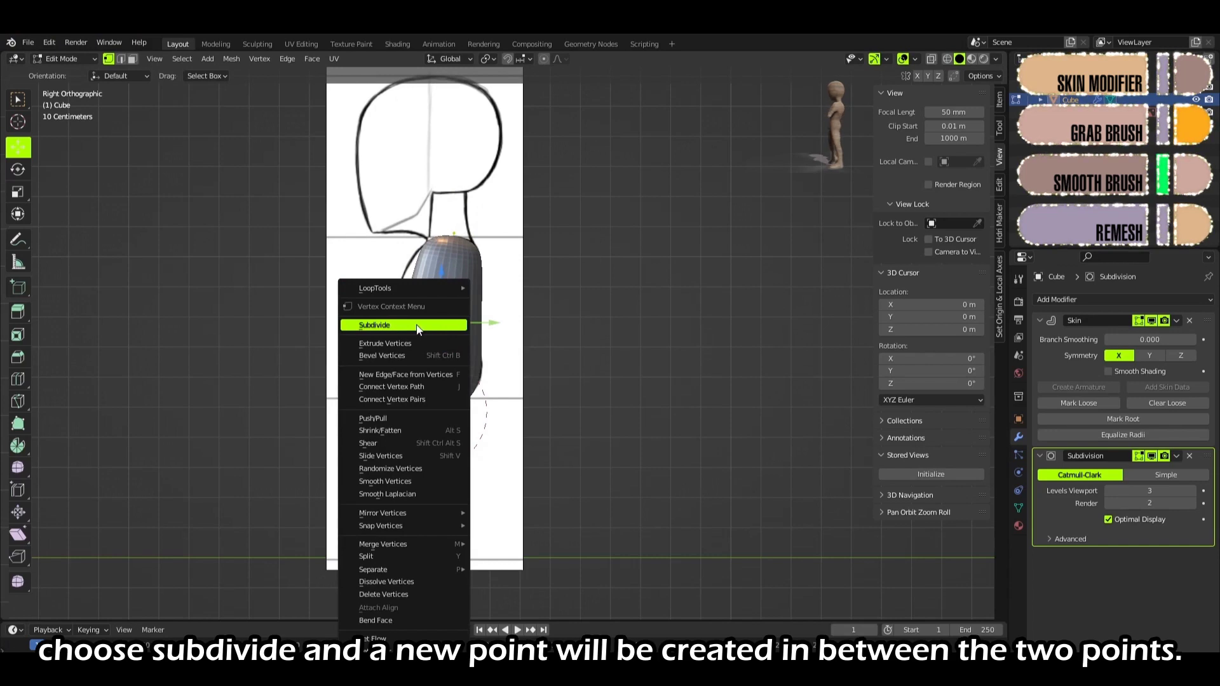
{"action": "left_click", "coordinate": [418, 326]}
{"action": "key", "text": "g"}
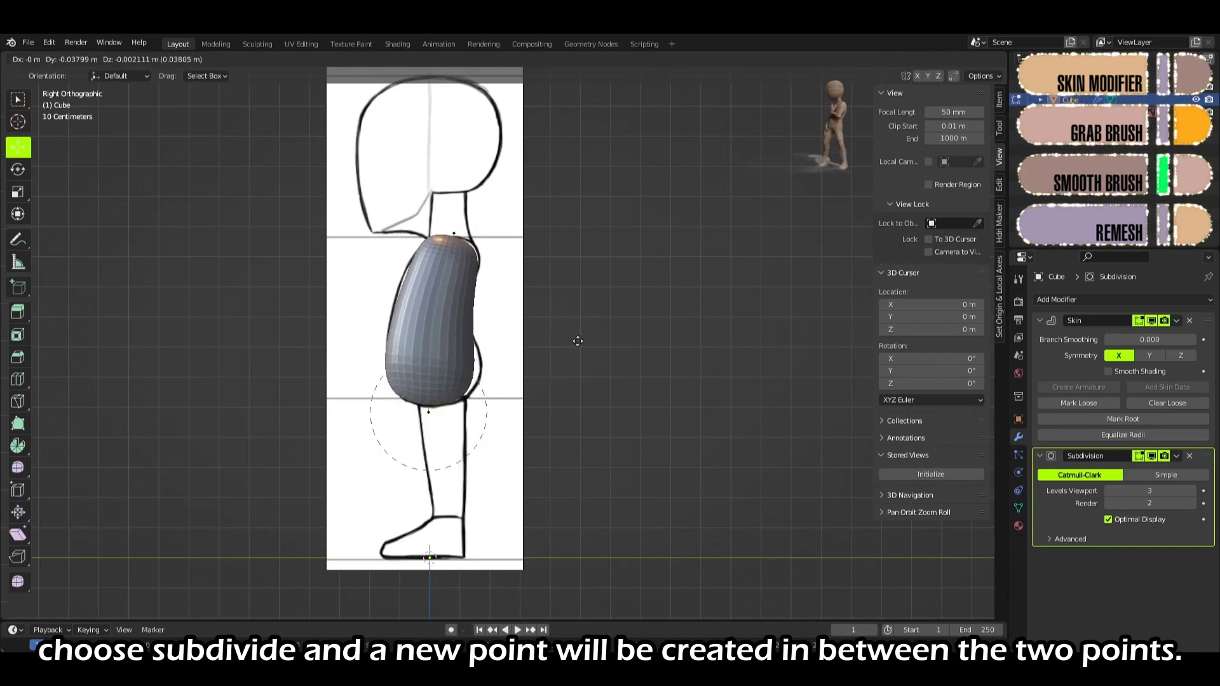
{"action": "left_click", "coordinate": [575, 339]}
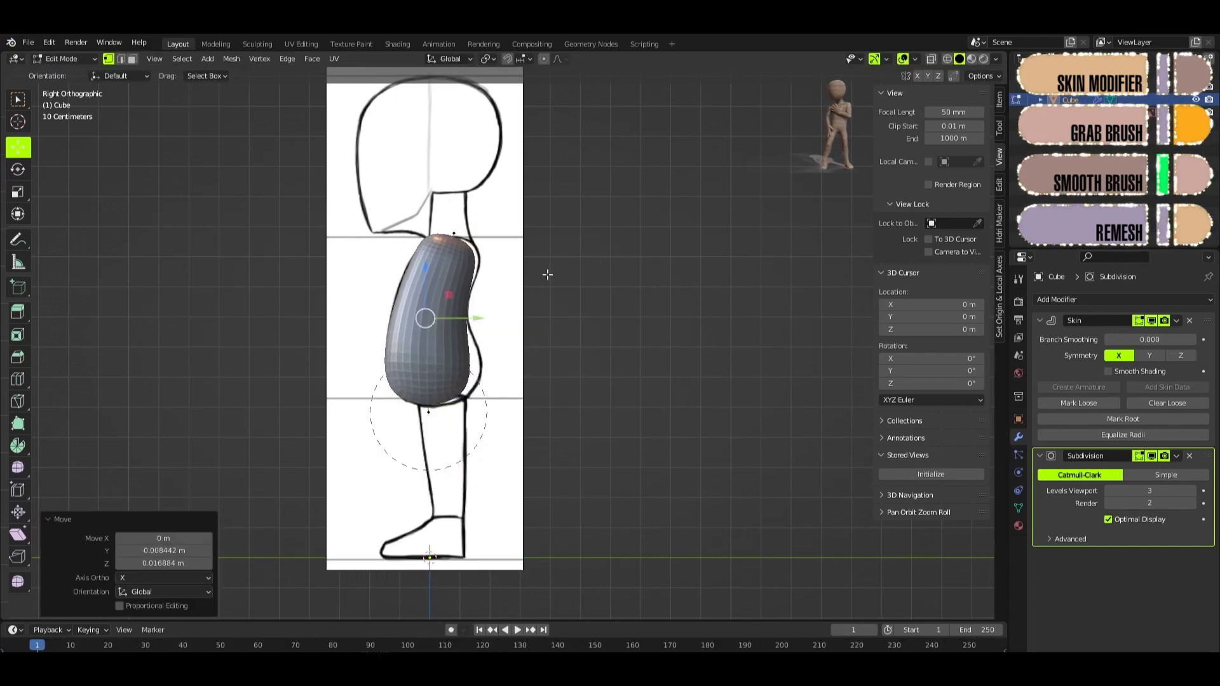
Step: Move the shoulder point slightly back and enlarge its skin radius by a factor of about 1.1
{"action": "left_click", "coordinate": [454, 231]}
{"action": "key", "text": "g"}
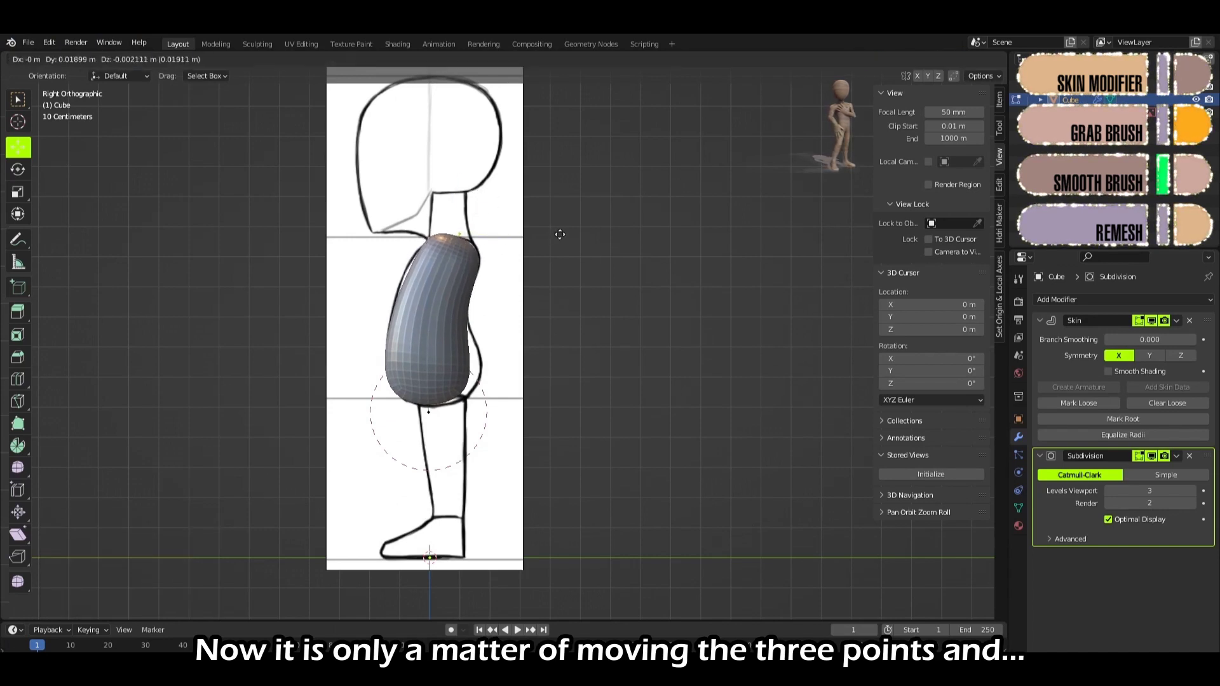
{"action": "left_click", "coordinate": [559, 235]}
{"action": "key", "text": "ctrl+a"}
{"action": "left_click", "coordinate": [559, 235]}
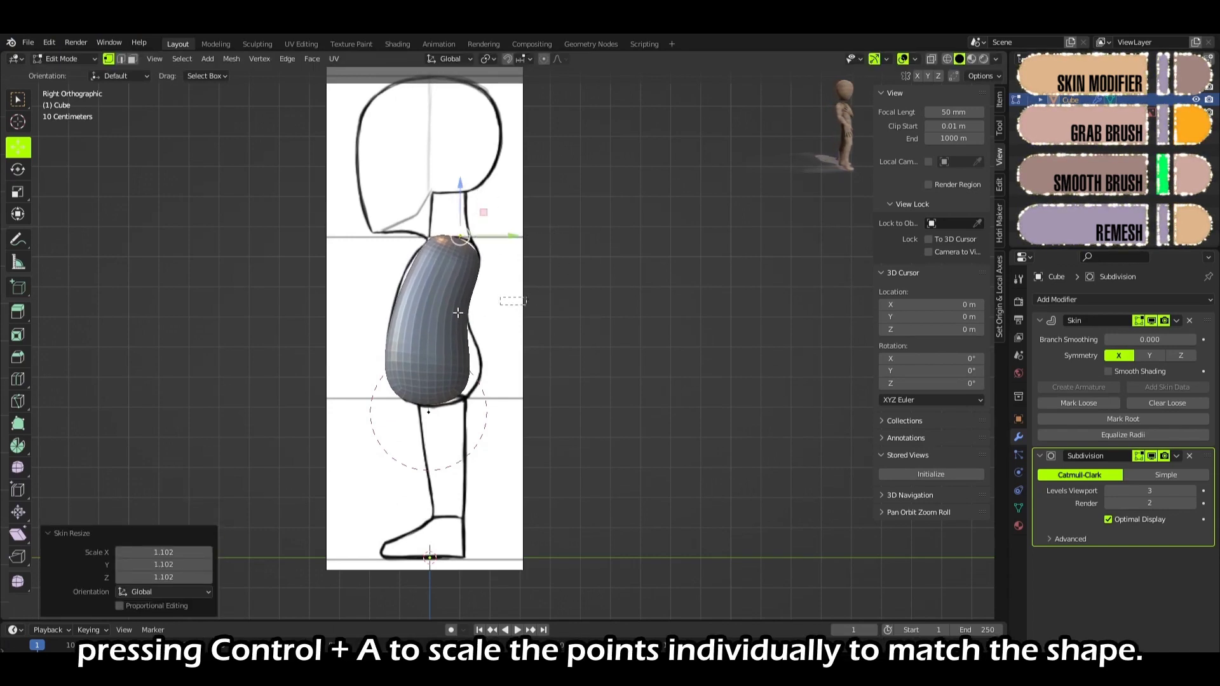
Step: Reposition the middle torso point to follow the drawn waist curve
{"action": "left_click_drag", "start_coordinate": [458, 312], "coordinate": [366, 329]}
{"action": "key", "text": "g"}
{"action": "left_click", "coordinate": [535, 326]}
Step: Move the hip point back under the buttocks and reduce its skin radius by a factor of about 0.88
{"action": "left_click", "coordinate": [429, 412]}
{"action": "key", "text": "g"}
{"action": "left_click", "coordinate": [493, 462]}
{"action": "key", "text": "ctrl+a"}
{"action": "key", "text": "g"}
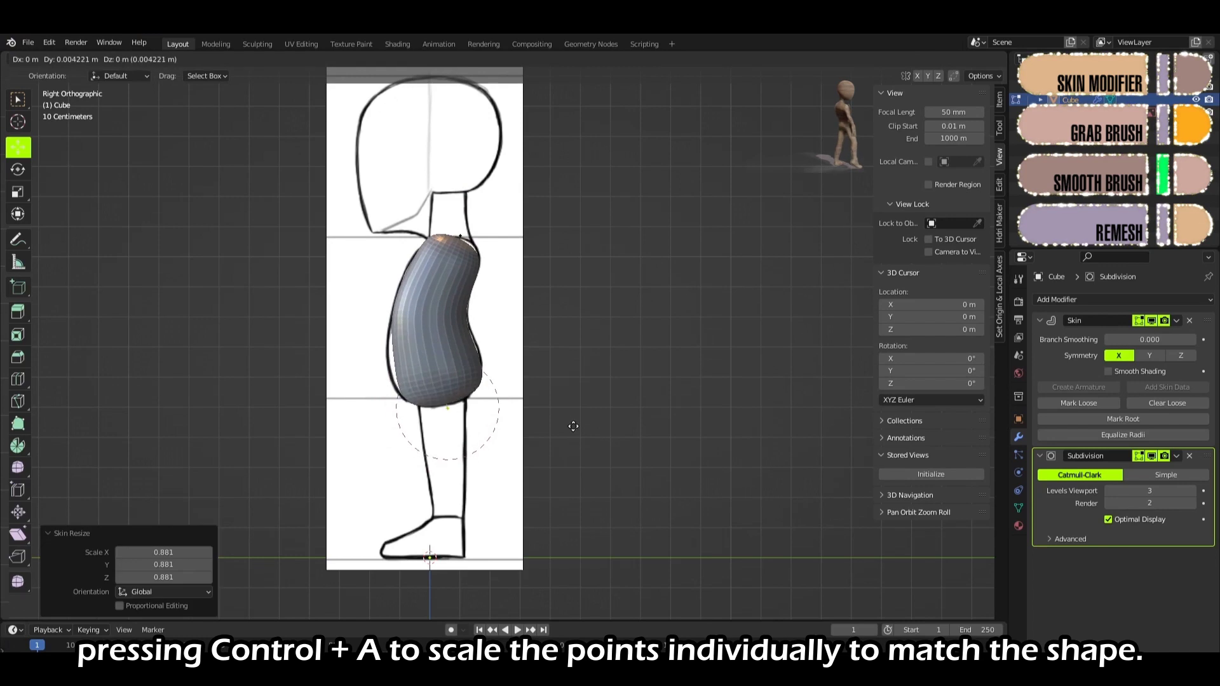
{"action": "left_click", "coordinate": [573, 426]}
Step: Scale the middle torso point's skin radius by about 0.97 and move the point slightly down
{"action": "left_click_drag", "start_coordinate": [531, 307], "coordinate": [381, 338]}
{"action": "key", "text": "ctrl+a"}
{"action": "left_click", "coordinate": [572, 349]}
{"action": "key", "text": "g"}
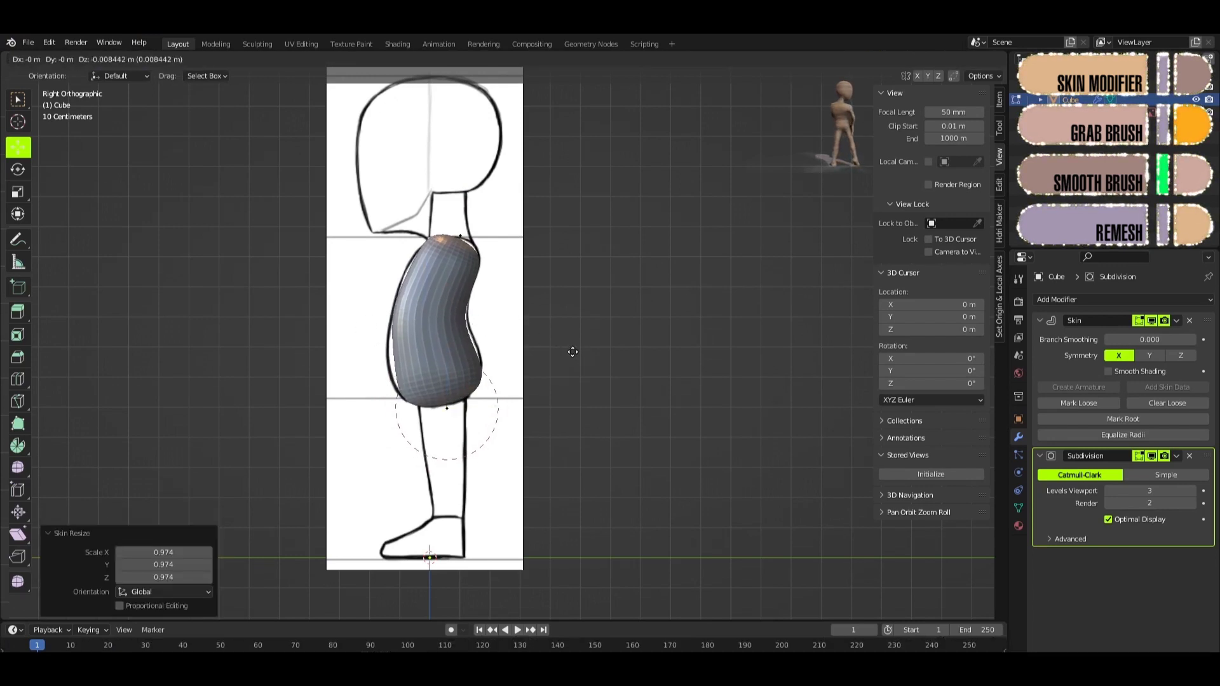
{"action": "left_click", "coordinate": [574, 351]}
Step: Move the shoulder point about 0.008 m back and 0.004 m up, and adjust its skin radius to the outline
{"action": "left_click_drag", "start_coordinate": [530, 180], "coordinate": [441, 252]}
{"action": "key", "text": "g"}
{"action": "left_click", "coordinate": [547, 253]}
{"action": "key", "text": "ctrl+a"}
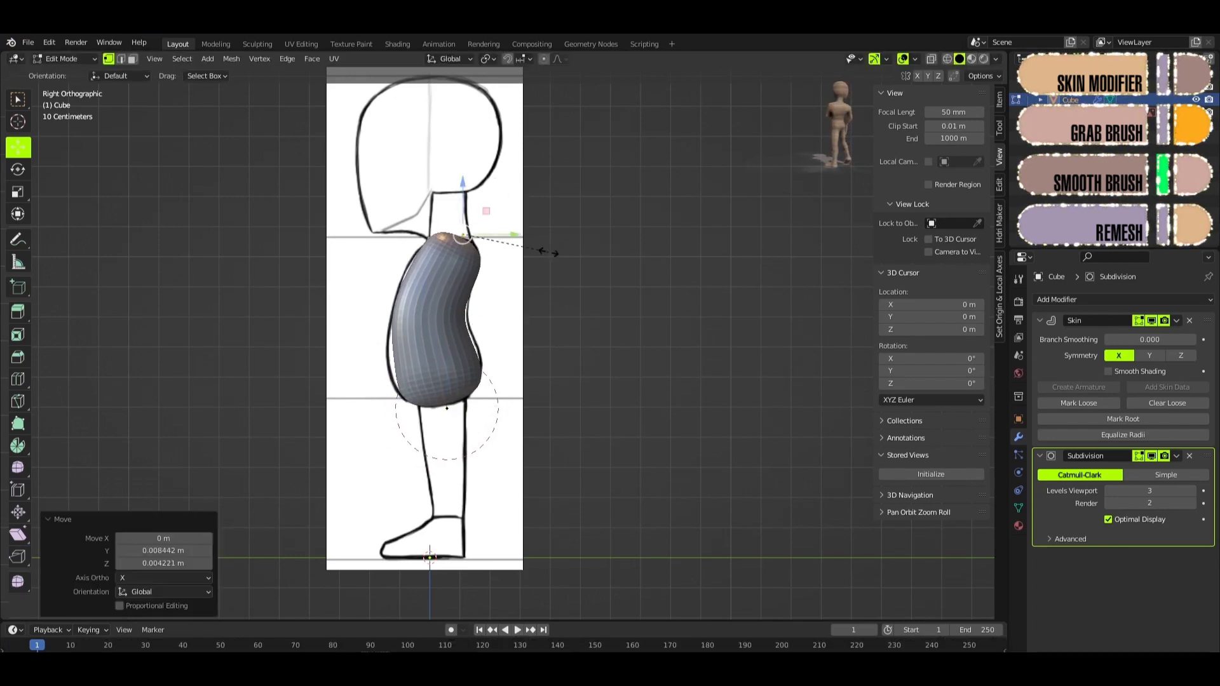
{"action": "left_click", "coordinate": [552, 254]}
Step: Enlarge the hip point's skin radius and shift the point slightly forward and down to fill the drawn hip outline
{"action": "left_click_drag", "start_coordinate": [513, 333], "coordinate": [416, 438]}
{"action": "key", "text": "ctrl+a"}
{"action": "left_click", "coordinate": [552, 447]}
{"action": "key", "text": "g"}
{"action": "left_click", "coordinate": [569, 412]}
{"action": "key", "text": "ctrl+a"}
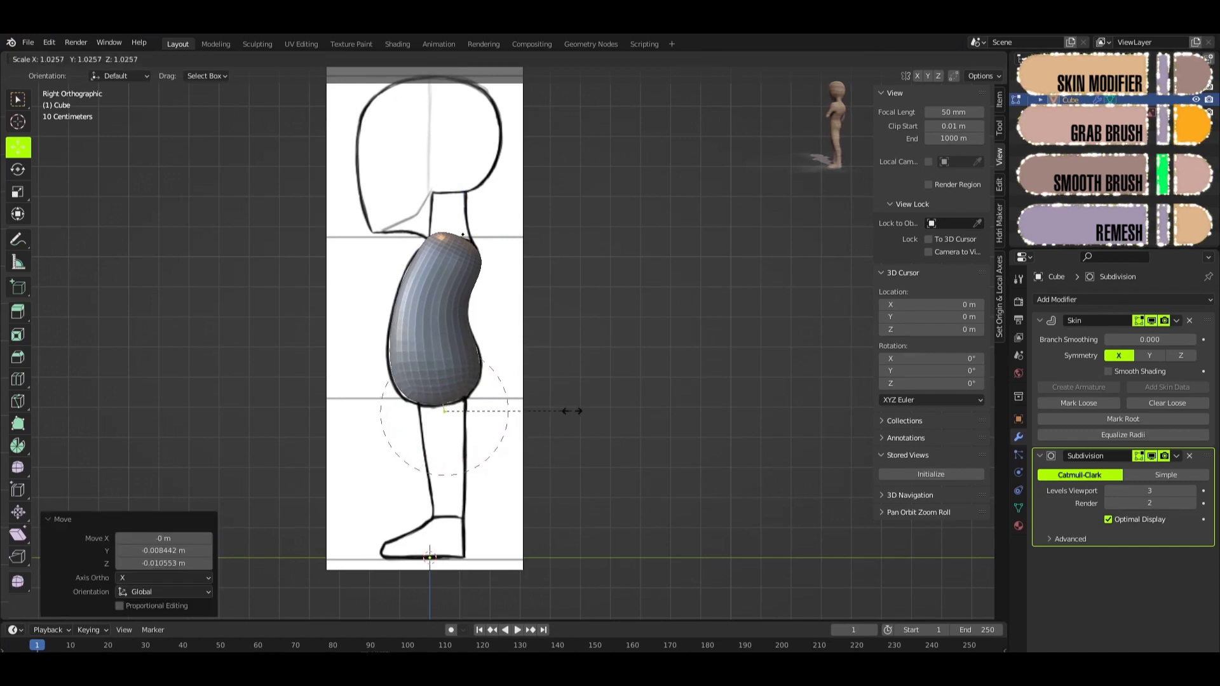
{"action": "left_click", "coordinate": [580, 410]}
Step: Return to Object Mode, then enable Smooth Shading and turn off X symmetry in the Skin modifier
{"action": "key", "text": "Tab"}
{"action": "left_click", "coordinate": [1040, 320]}
{"action": "left_click", "coordinate": [1048, 339]}
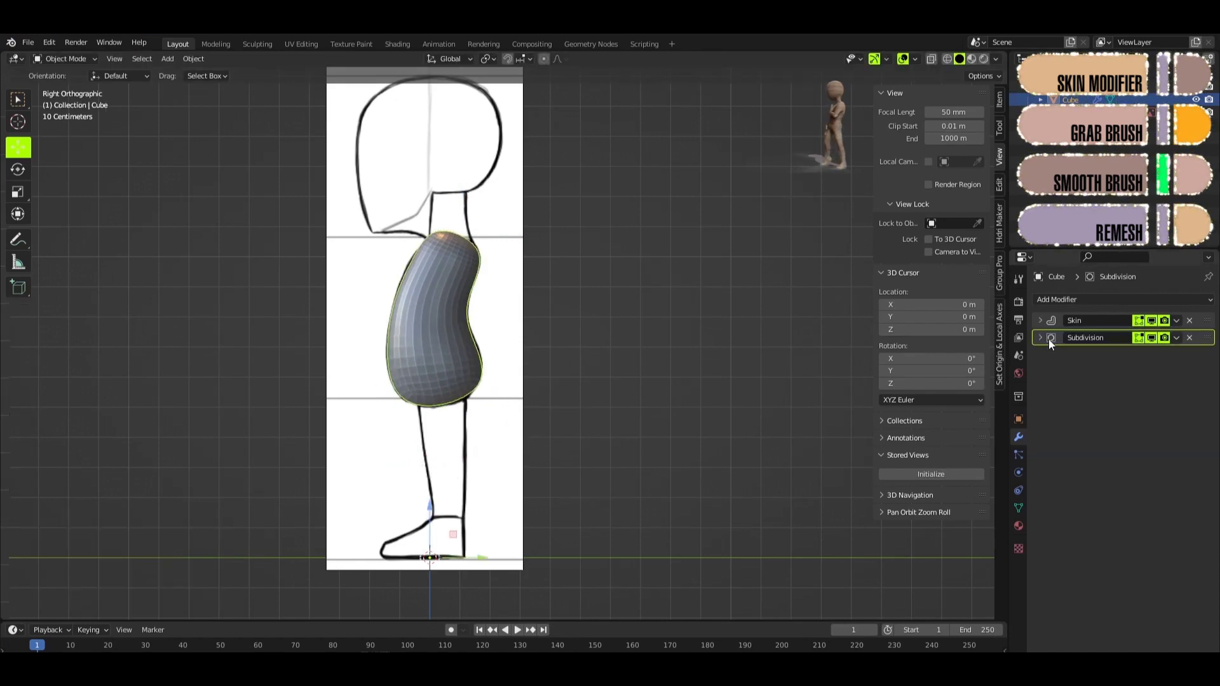
{"action": "left_click", "coordinate": [1039, 320]}
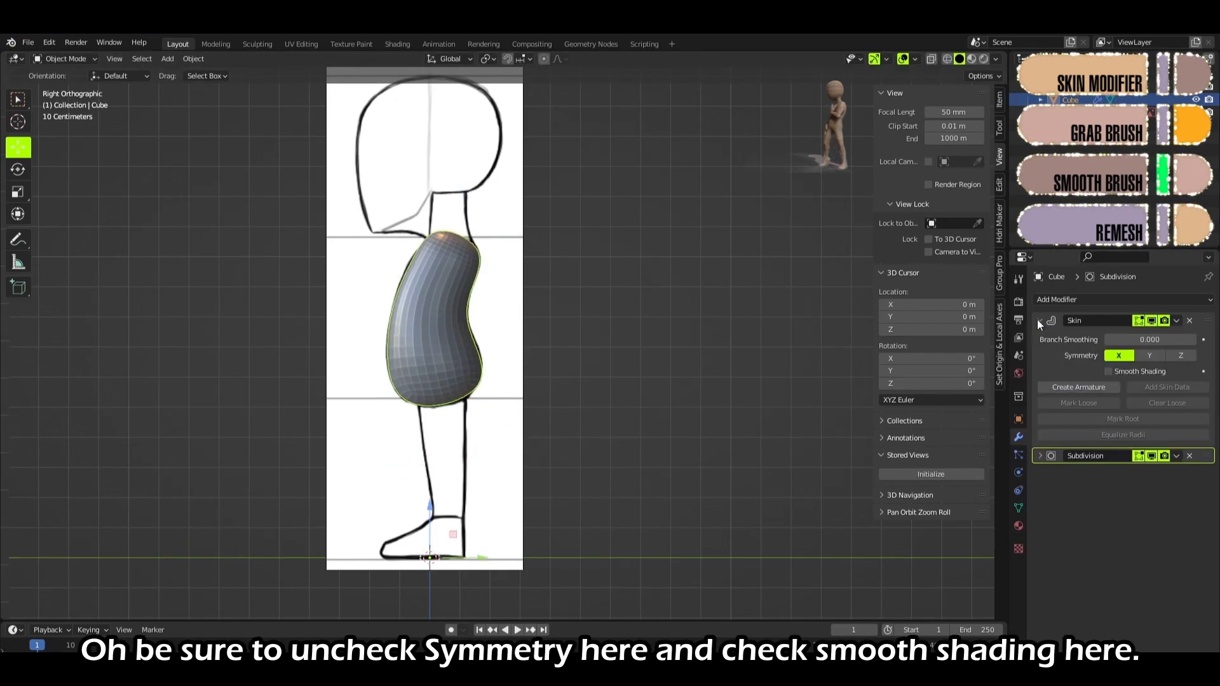
{"action": "left_click", "coordinate": [1109, 372]}
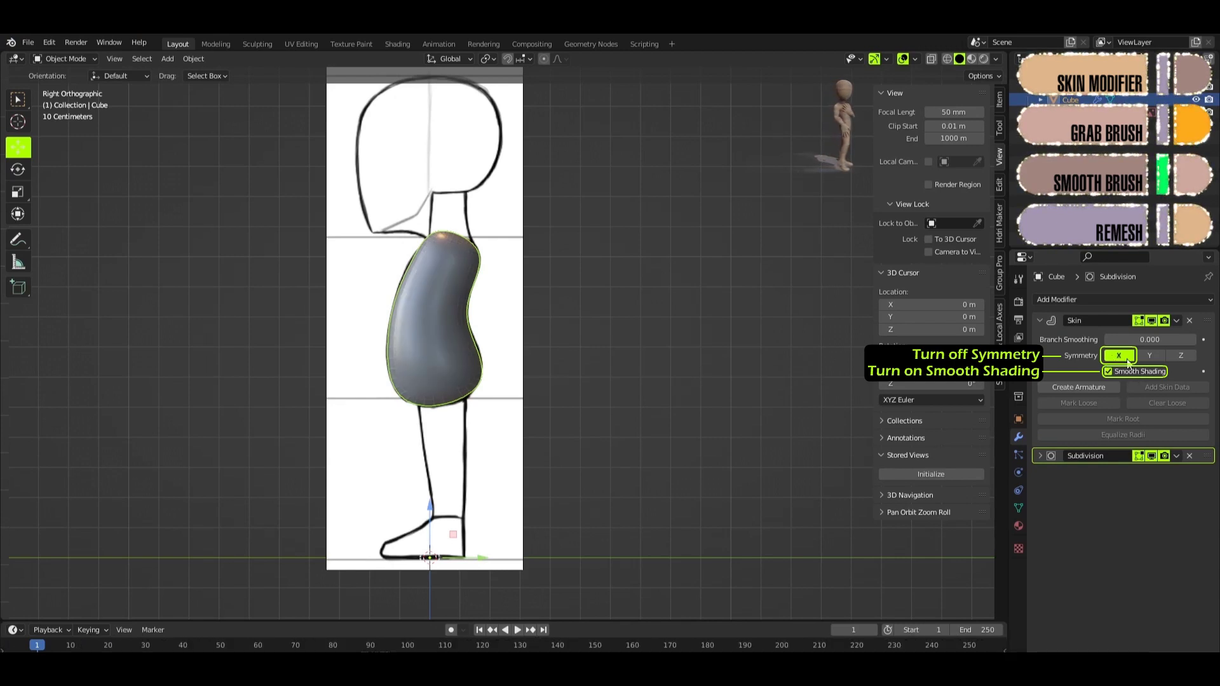
{"action": "left_click", "coordinate": [1128, 358]}
{"action": "left_click", "coordinate": [1038, 319]}
{"action": "left_click", "coordinate": [1040, 338]}
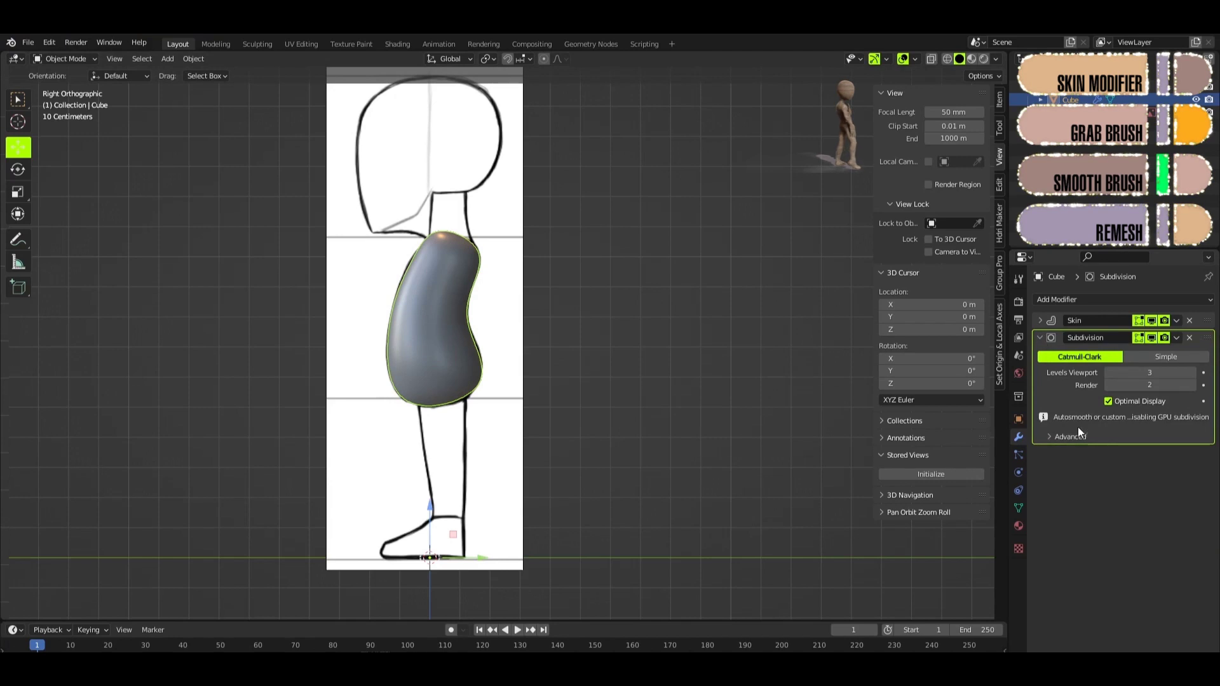
Step: Turn off Optimal Display in the Subdivision modifier, enter Edit Mode and switch the viewport matcap to the multicoloured normal-style sphere
{"action": "left_click", "coordinate": [1108, 401]}
{"action": "left_click", "coordinate": [1039, 320]}
{"action": "key", "text": "Tab"}
{"action": "left_click", "coordinate": [996, 59]}
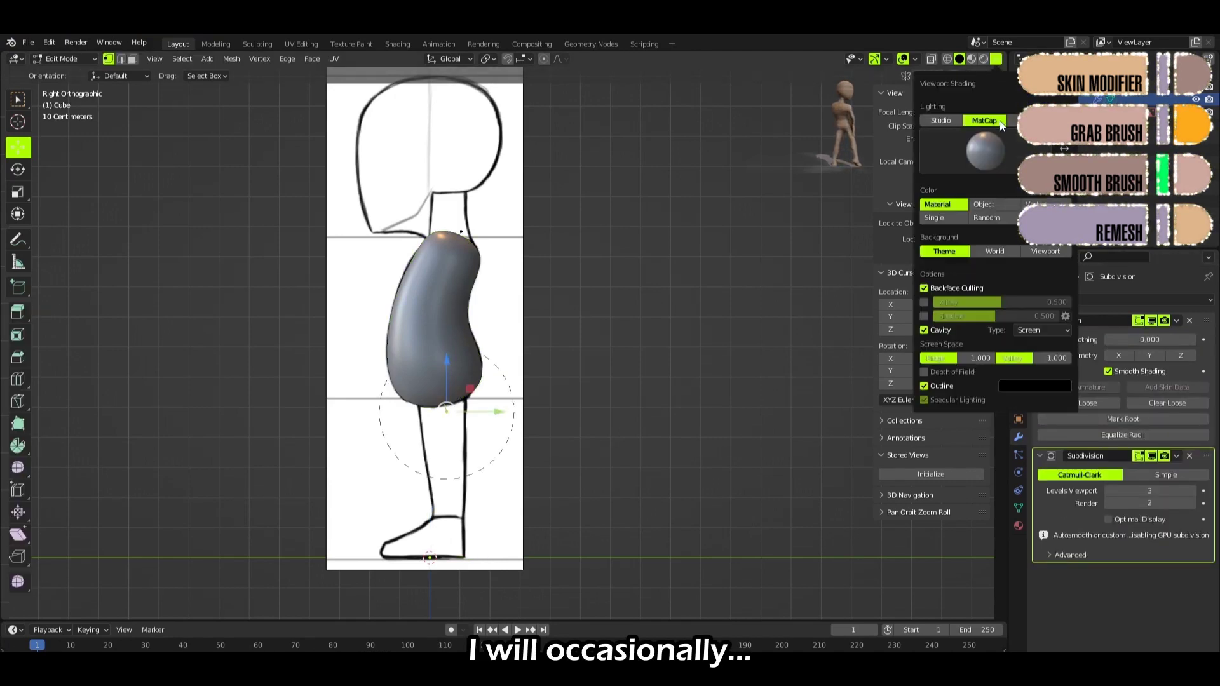
{"action": "left_click", "coordinate": [998, 153]}
{"action": "left_click", "coordinate": [981, 184]}
Step: Scale the hip point's skin radius by about 1.009 and nudge the point slightly upward
{"action": "key", "text": "ctrl+a"}
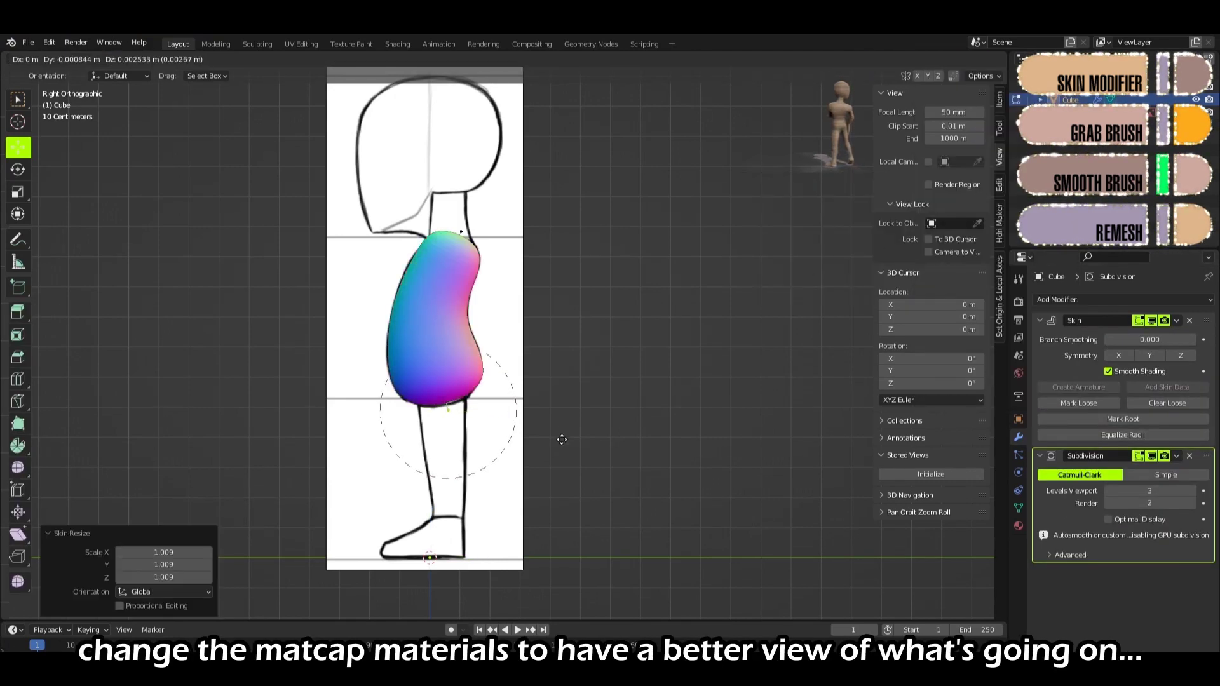
{"action": "left_click", "coordinate": [564, 433]}
Step: Resize the torso's skin radius along the X axis only to widen the body, and return to Object Mode
{"action": "mouse_move", "coordinate": [505, 298]}
{"action": "middle_mouse_down"}
{"action": "mouse_move", "coordinate": [482, 327]}
{"action": "mouse_move", "coordinate": [385, 351]}
{"action": "mouse_move", "coordinate": [379, 324]}
{"action": "mouse_move", "coordinate": [528, 177]}
{"action": "mouse_move", "coordinate": [571, 153]}
{"action": "middle_mouse_up"}
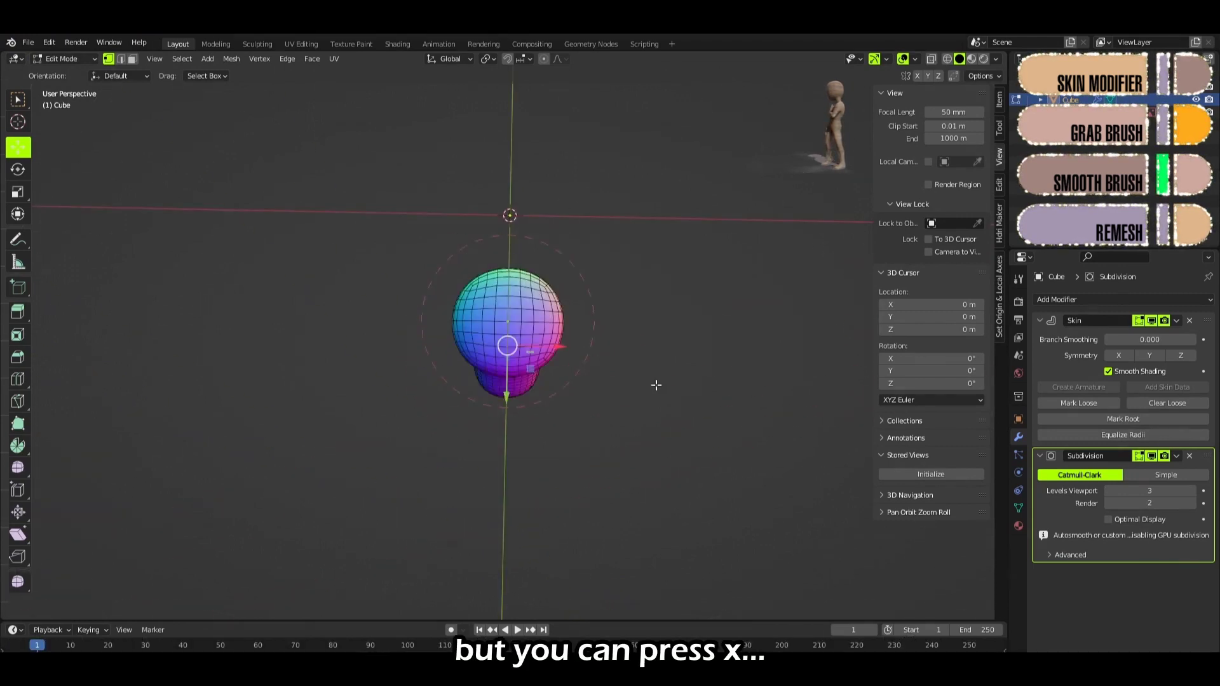
{"action": "key", "text": "s"}
{"action": "key", "text": "x"}
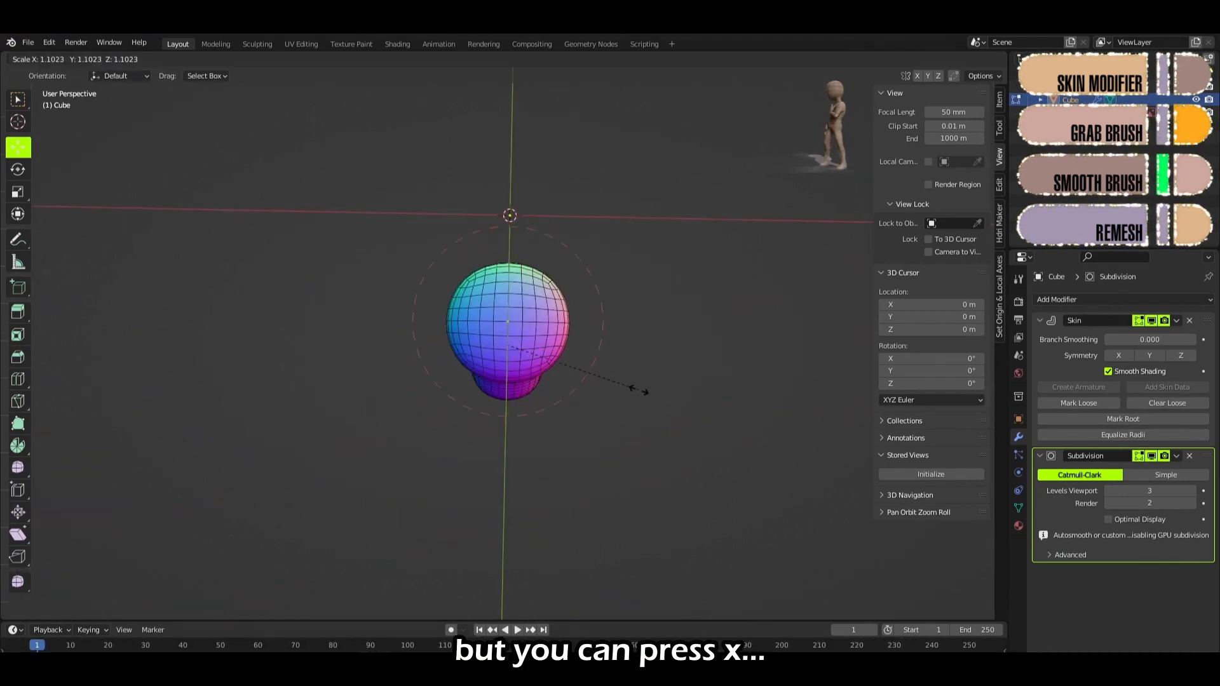
{"action": "left_click", "coordinate": [672, 401]}
{"action": "middle_click_drag", "start_coordinate": [661, 407], "coordinate": [615, 348]}
{"action": "key", "text": "Tab"}
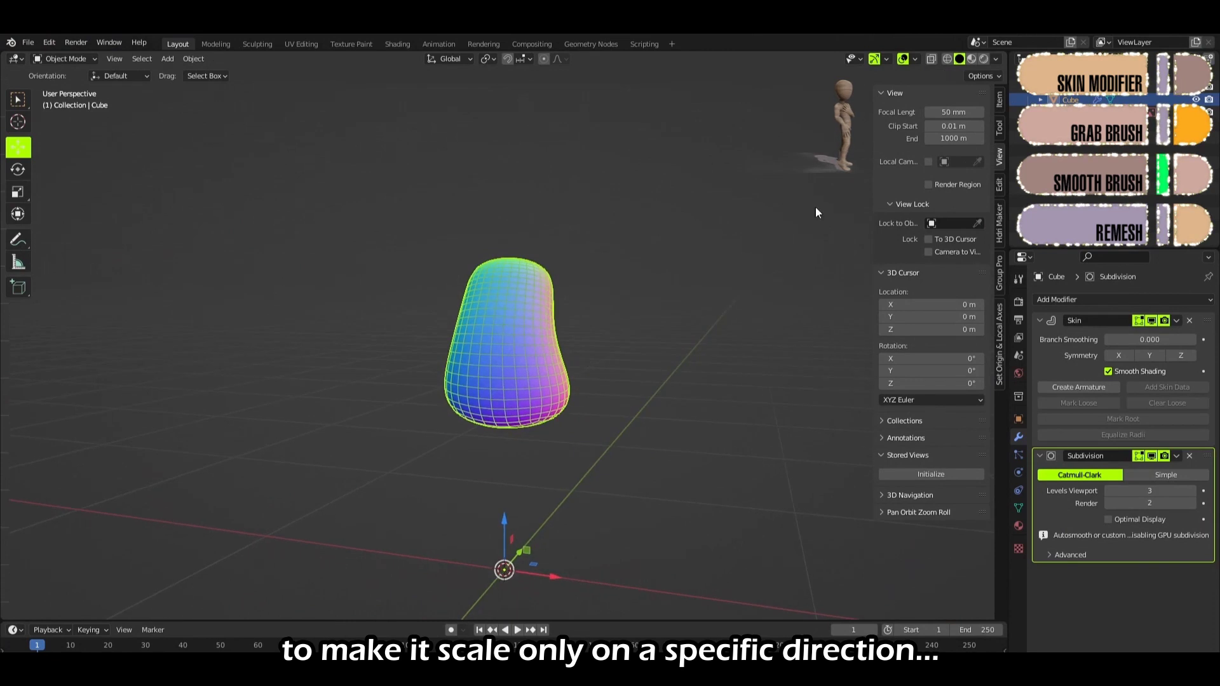
Step: Switch the viewport matcap back to the glossy blue-grey sphere
{"action": "left_click", "coordinate": [996, 58]}
{"action": "left_click", "coordinate": [985, 150]}
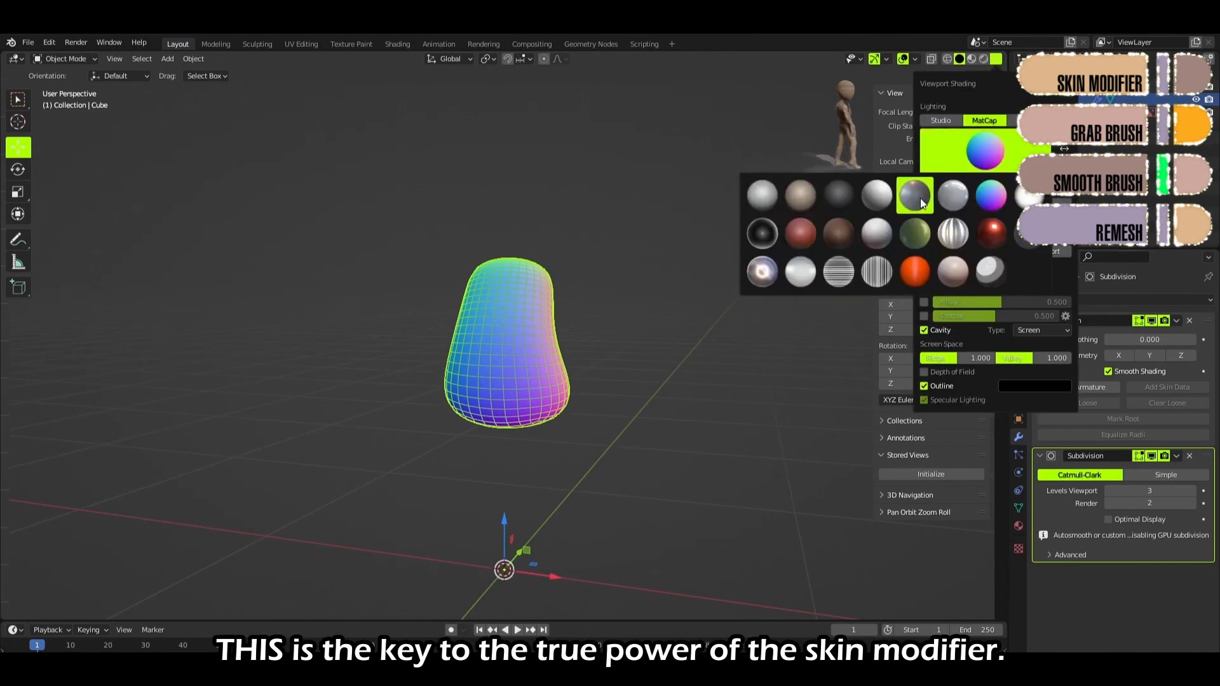
{"action": "left_click", "coordinate": [915, 194]}
Step: Apply the torso's Skin modifier and Subdivision modifier, and frame the resulting mesh for inspection
{"action": "left_click", "coordinate": [1177, 321]}
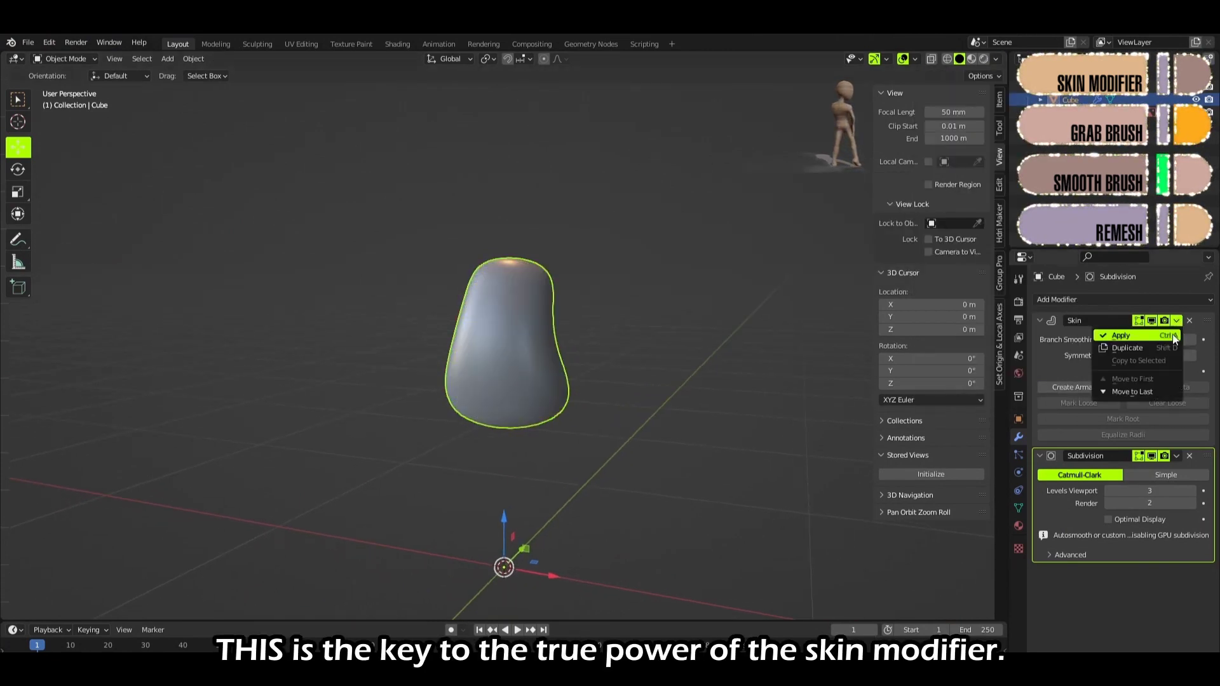
{"action": "left_click", "coordinate": [1149, 335]}
{"action": "left_click", "coordinate": [1176, 320]}
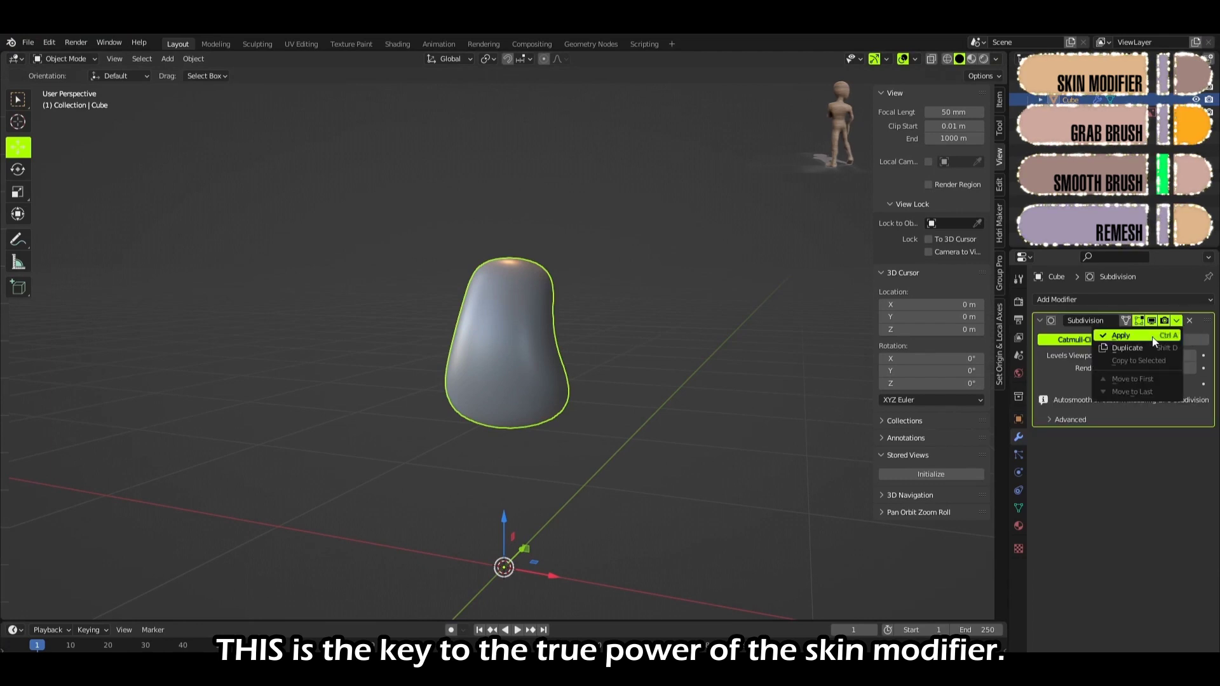
{"action": "left_click", "coordinate": [1136, 336]}
{"action": "key", "text": "KP_Decimal"}
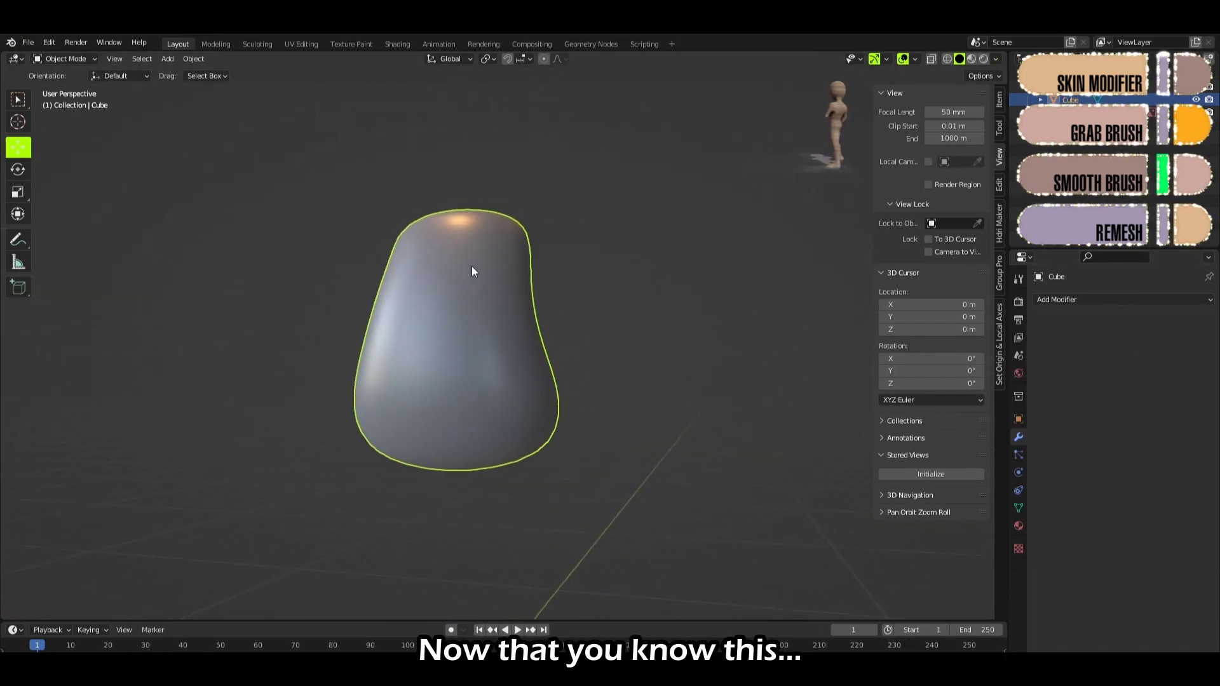
{"action": "mouse_move", "coordinate": [471, 266]}
{"action": "middle_mouse_down"}
{"action": "mouse_move", "coordinate": [447, 268]}
{"action": "mouse_move", "coordinate": [476, 271]}
{"action": "middle_mouse_up"}
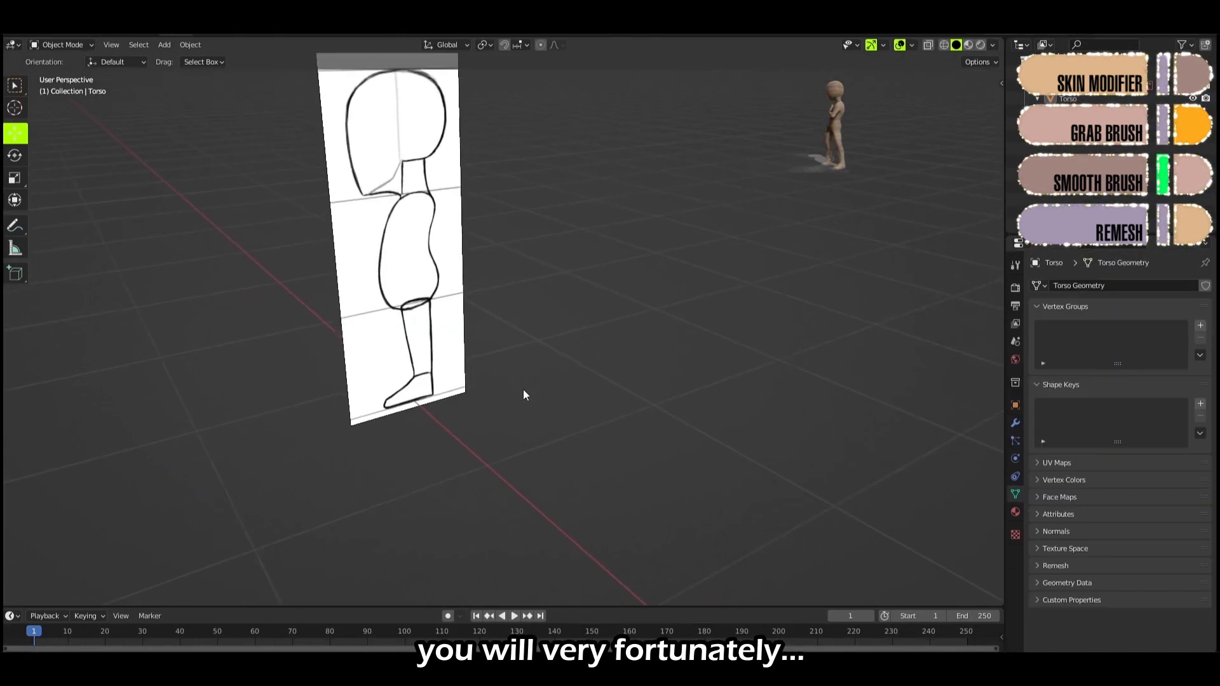
Step: Add a 2 m cube mesh at the world origin as the starting object for the leg
{"action": "key", "text": "shift+a"}
{"action": "mouse_move", "coordinate": [594, 394]}
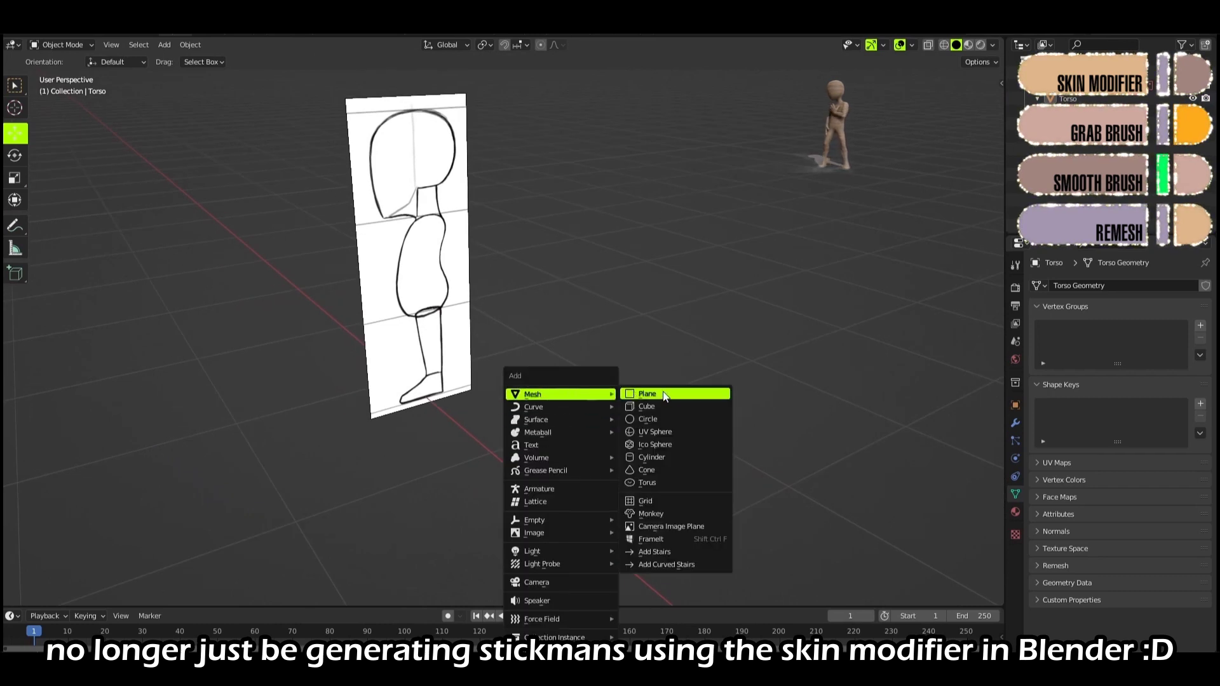
{"action": "left_click", "coordinate": [688, 412]}
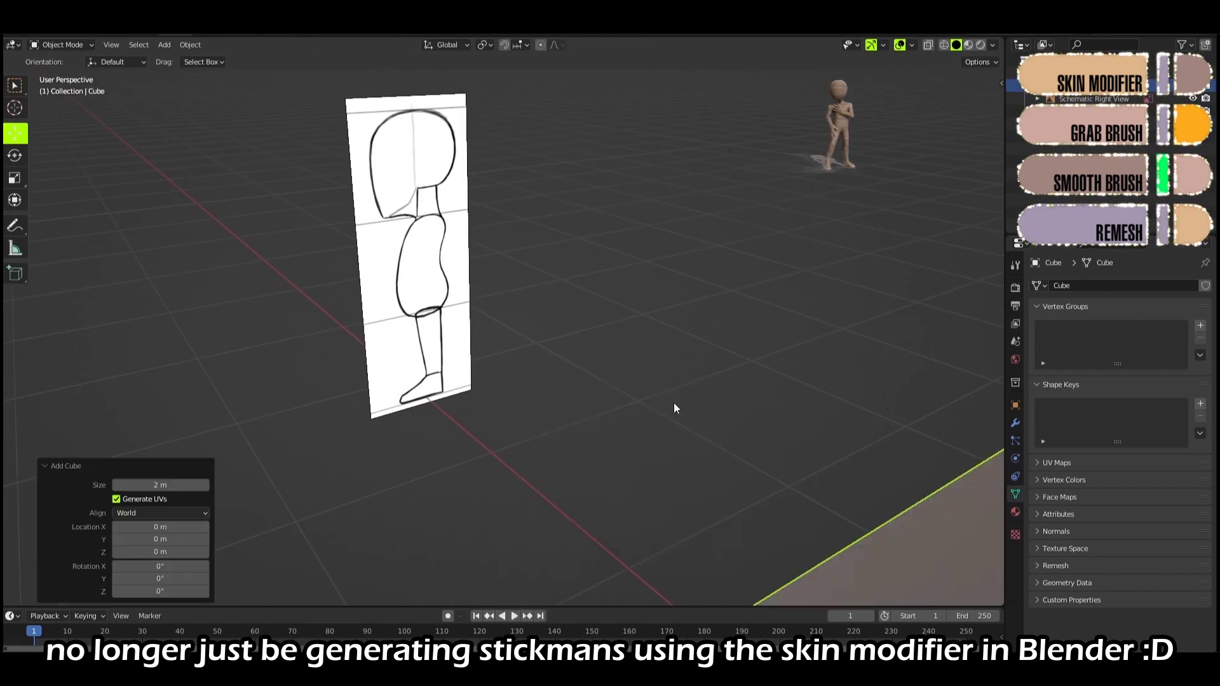
{"action": "scroll", "coordinate": [674, 402], "scroll_direction": "down", "scroll_amount": 5}
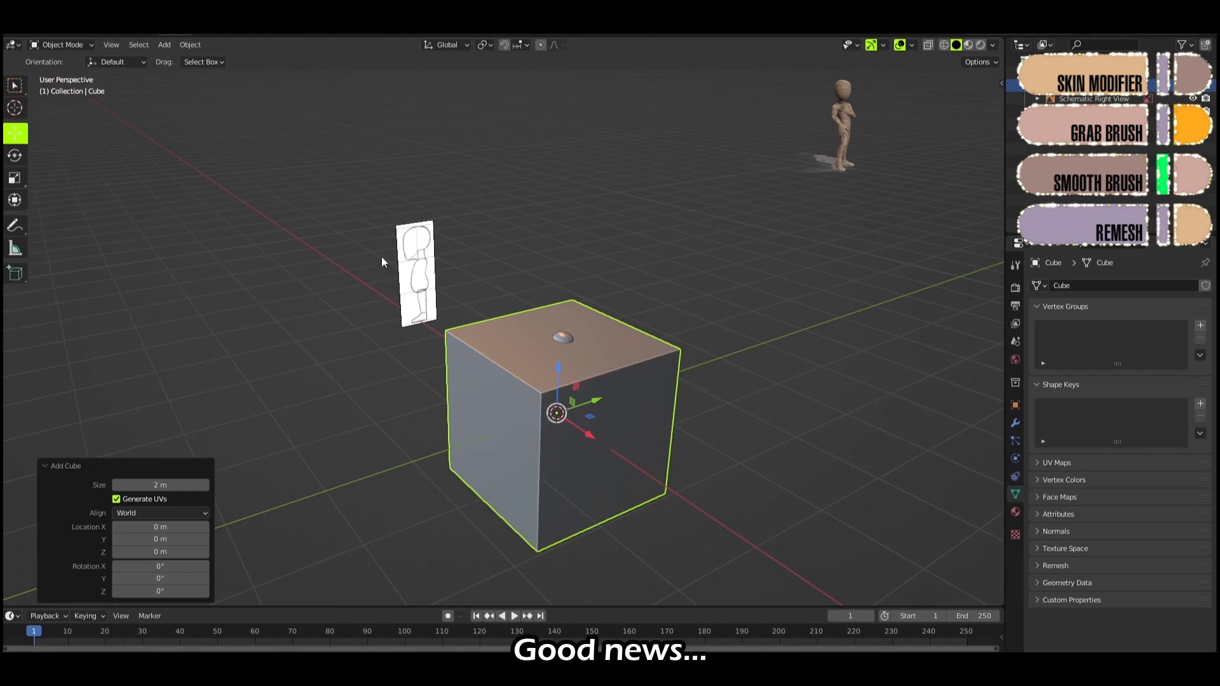
Step: In Edit Mode with vertex selection, merge all of the cube's vertices into one vertex using Collapse
{"action": "left_click", "coordinate": [70, 45]}
{"action": "left_click", "coordinate": [63, 69]}
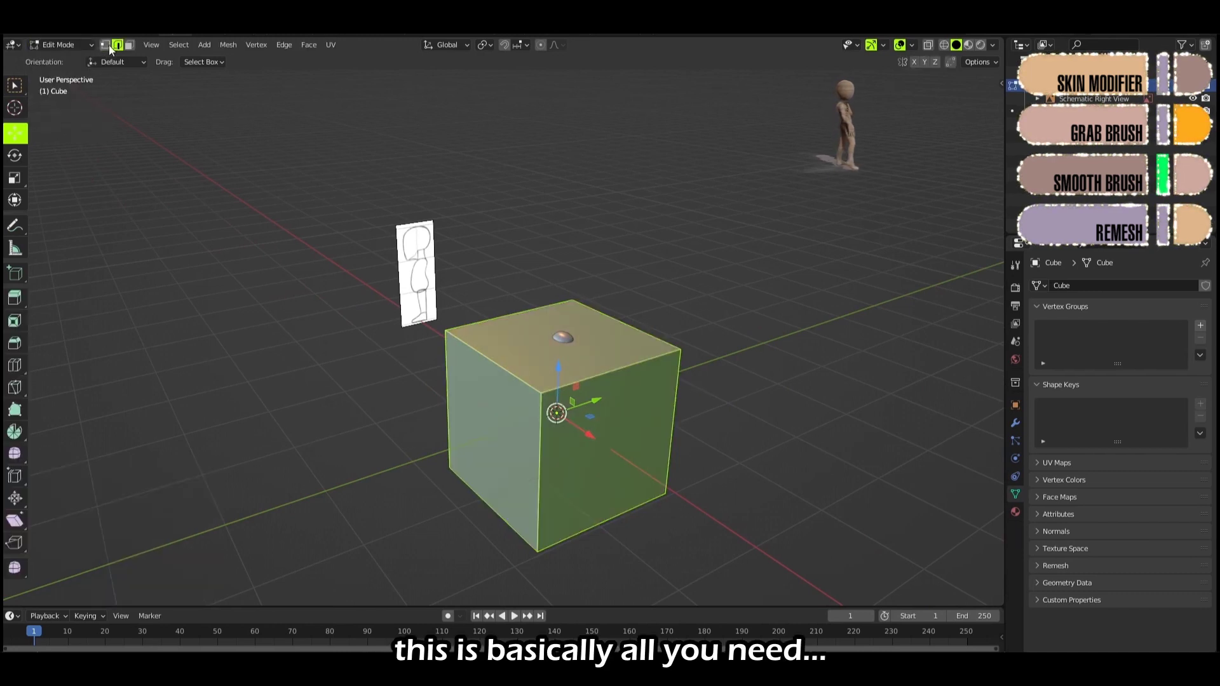
{"action": "left_click", "coordinate": [107, 46]}
{"action": "key", "text": "m"}
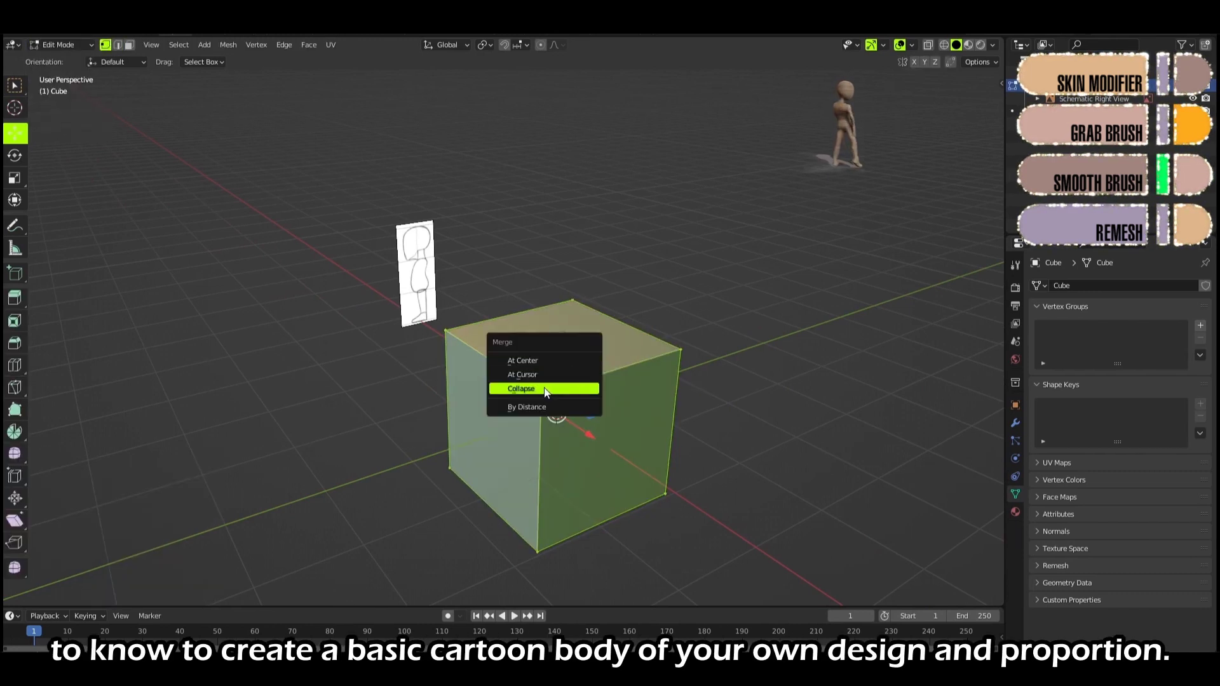
{"action": "left_click", "coordinate": [544, 390]}
Step: Add a Skin modifier with X symmetry off and Smooth Shading on, plus a Subdivision Surface modifier
{"action": "left_click", "coordinate": [1015, 422]}
{"action": "left_click", "coordinate": [1069, 285]}
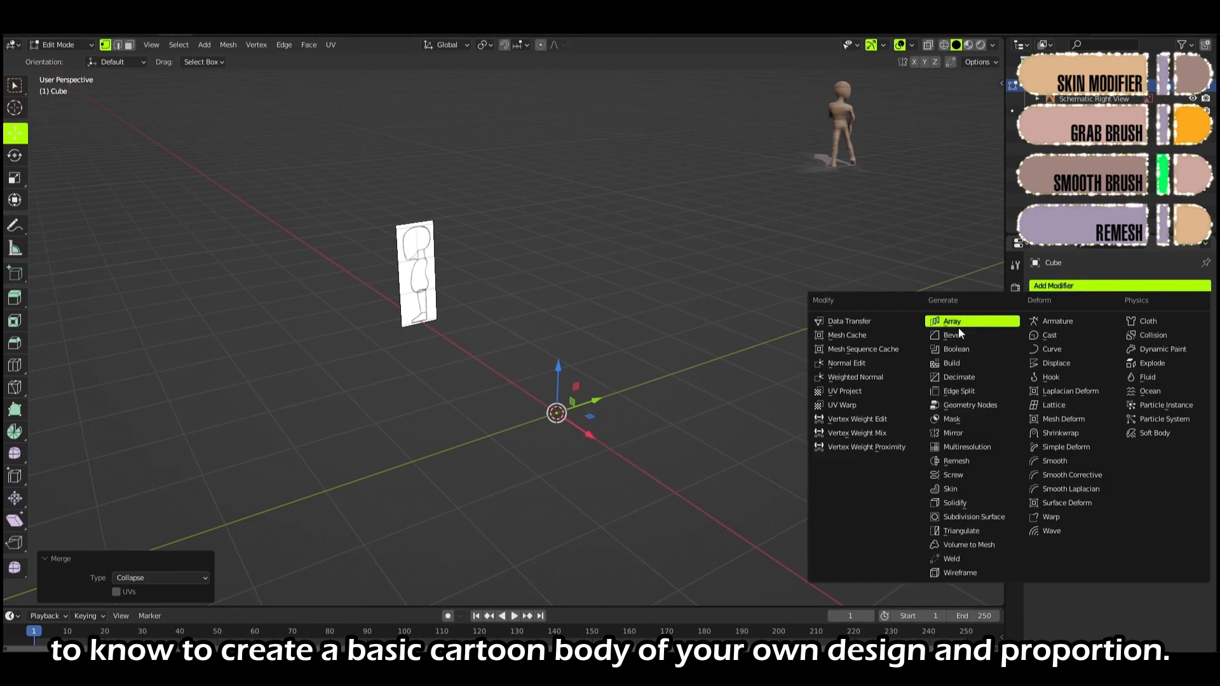
{"action": "left_click", "coordinate": [950, 489]}
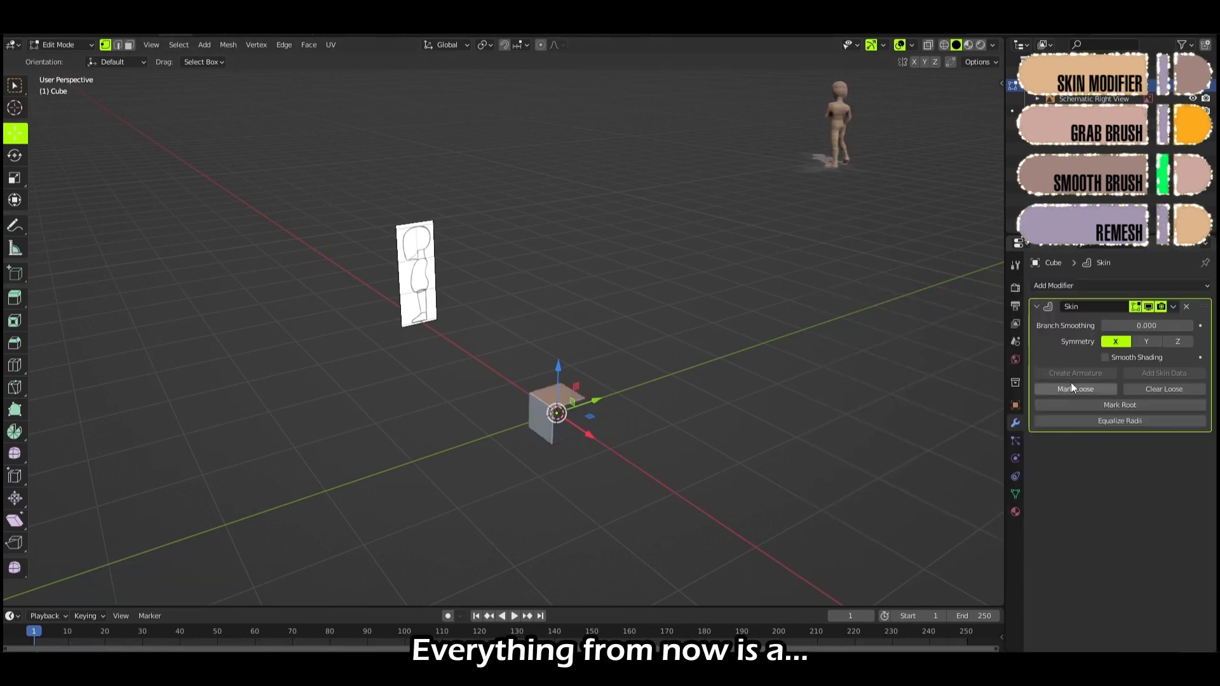
{"action": "left_click", "coordinate": [1116, 341]}
{"action": "left_click", "coordinate": [1123, 357]}
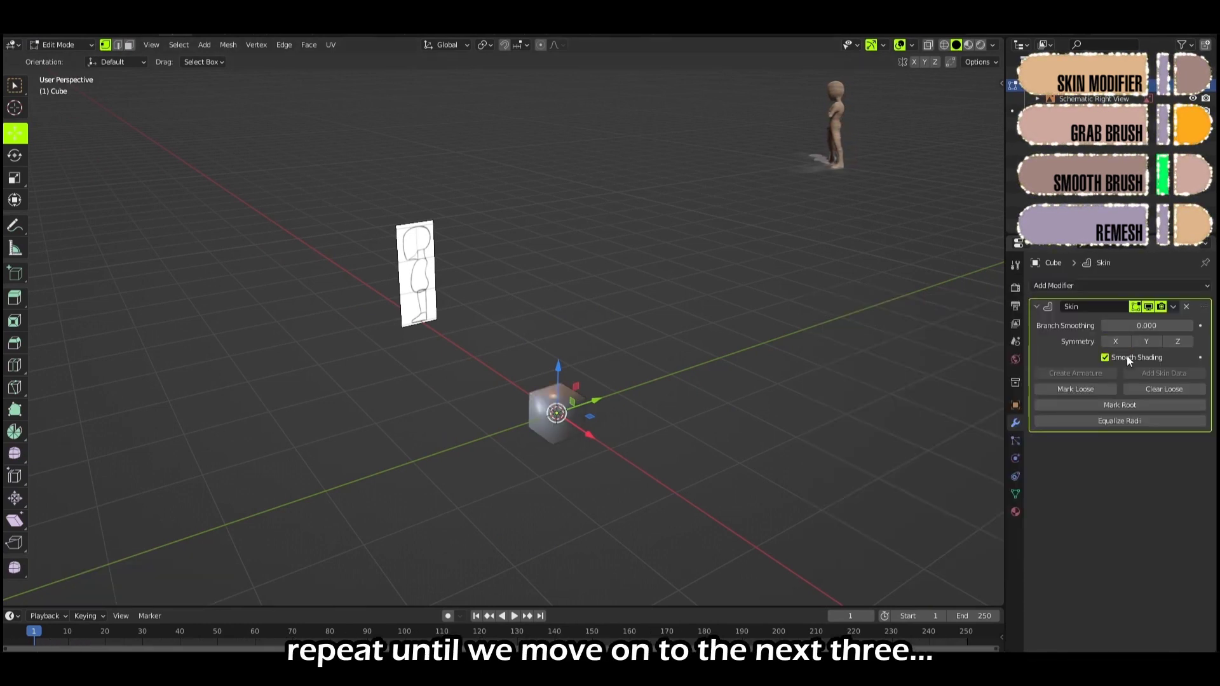
{"action": "left_click", "coordinate": [1073, 285]}
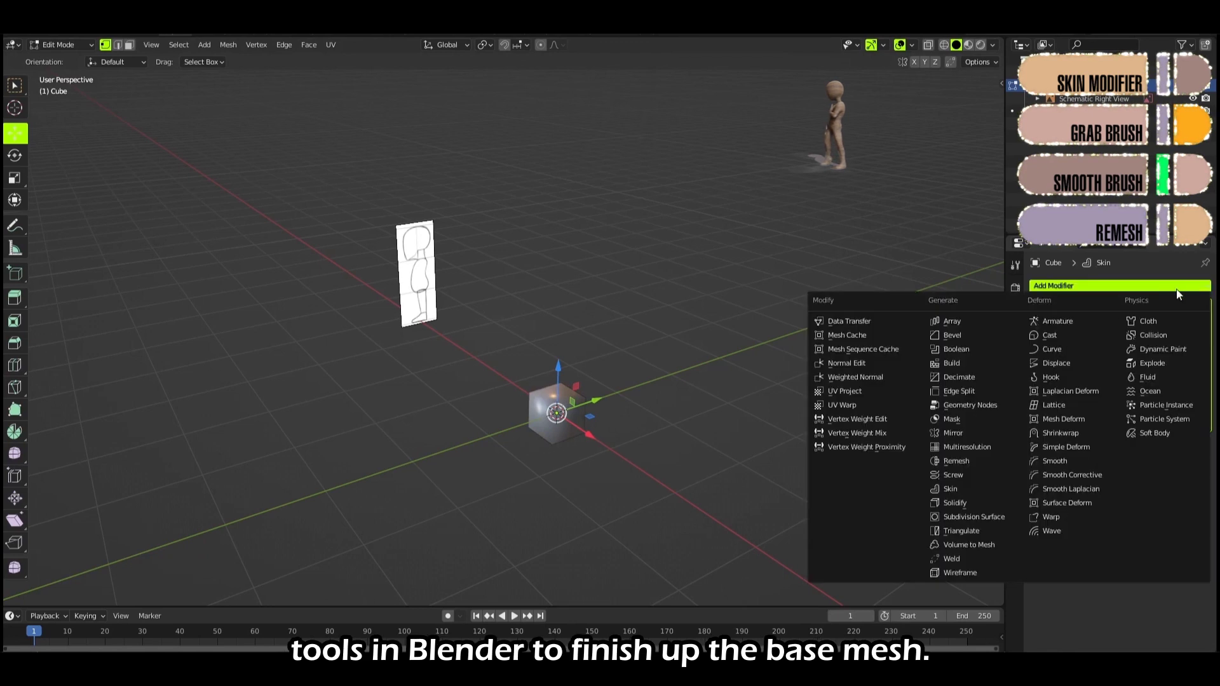
{"action": "left_click", "coordinate": [984, 517]}
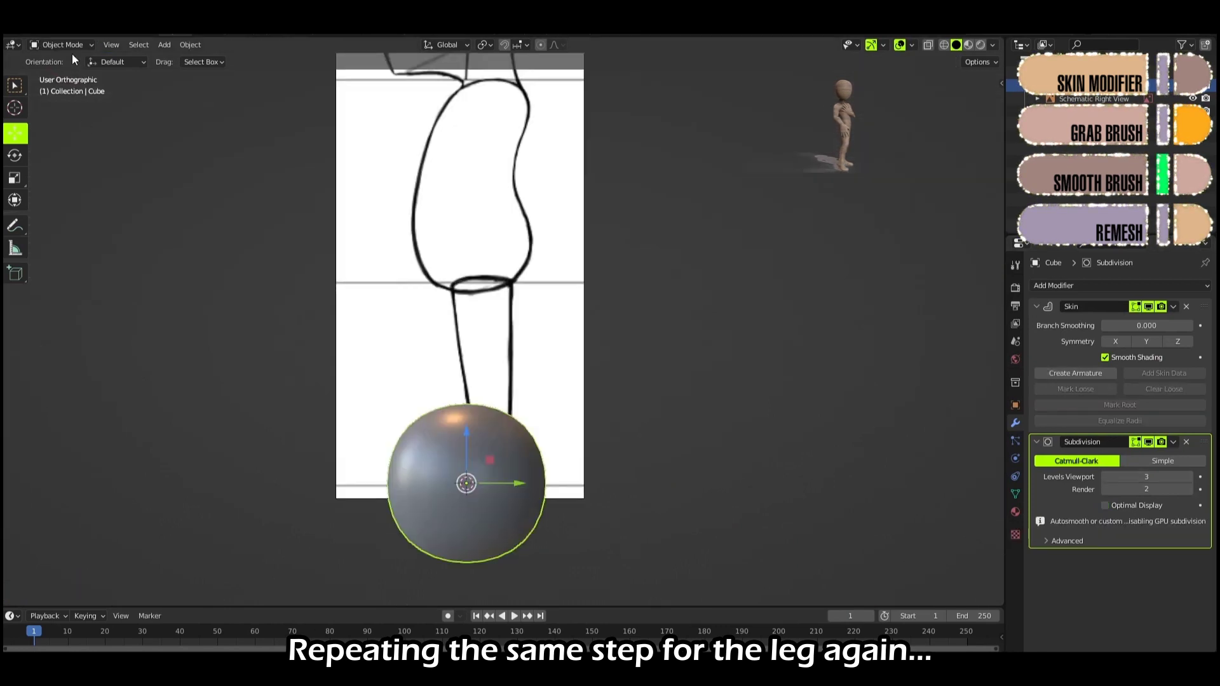
Step: In Edit Mode, extrude the vertex up to the top of the drawn leg and scale the skin radius by 0.194
{"action": "left_click", "coordinate": [62, 44]}
{"action": "left_click", "coordinate": [54, 74]}
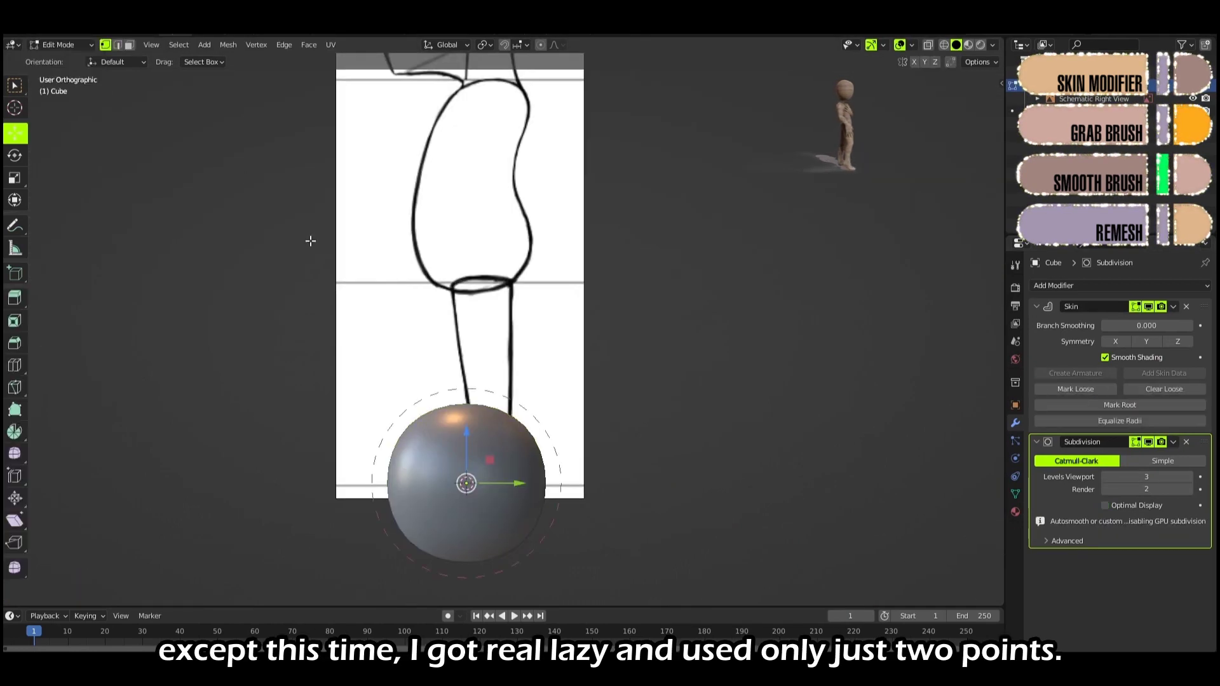
{"action": "key", "text": "e"}
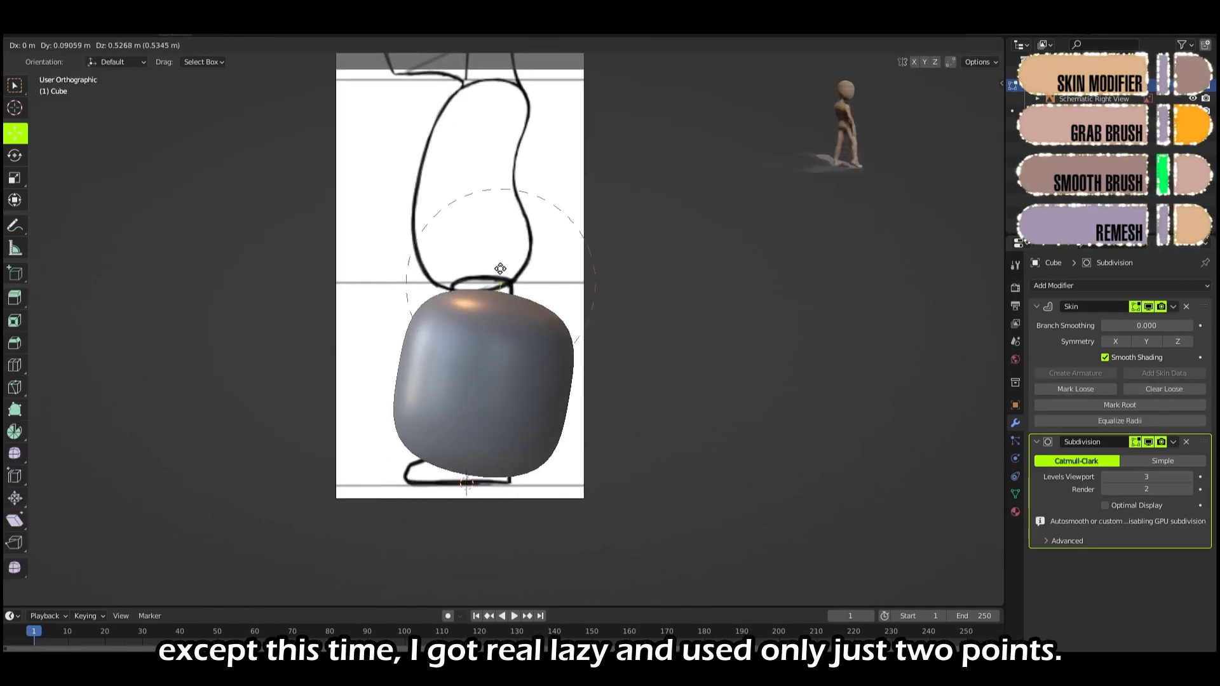
{"action": "left_click", "coordinate": [489, 257]}
{"action": "key", "text": "ctrl+a"}
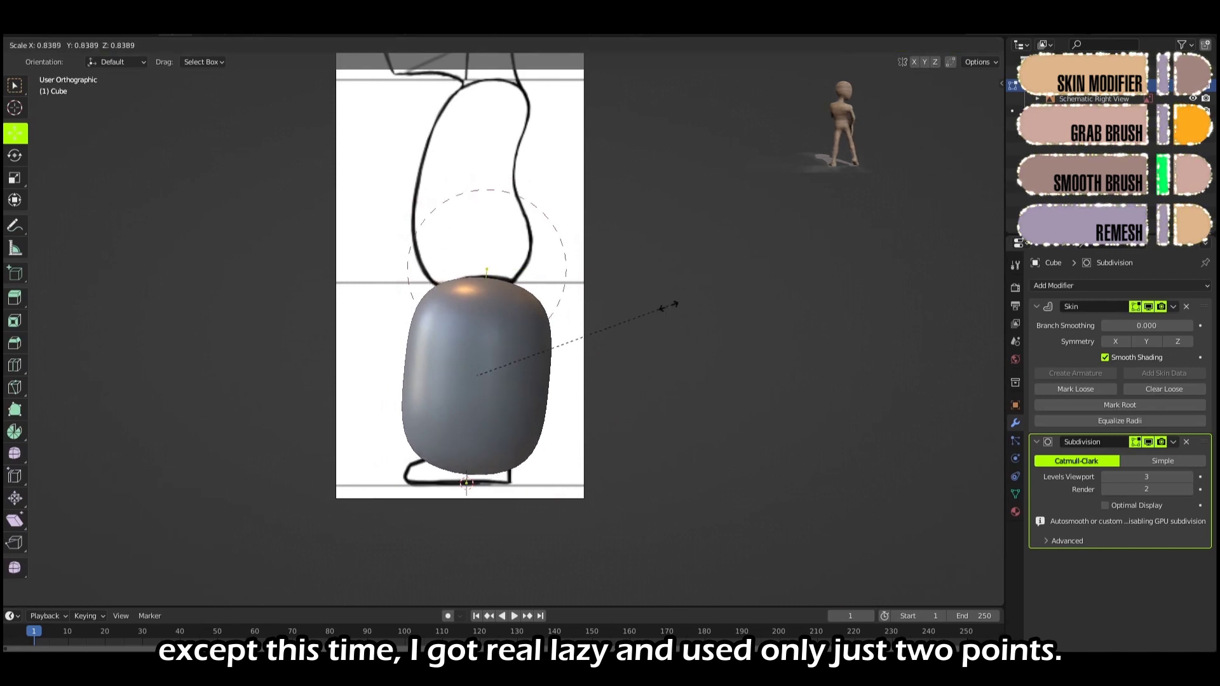
{"action": "left_click", "coordinate": [496, 288]}
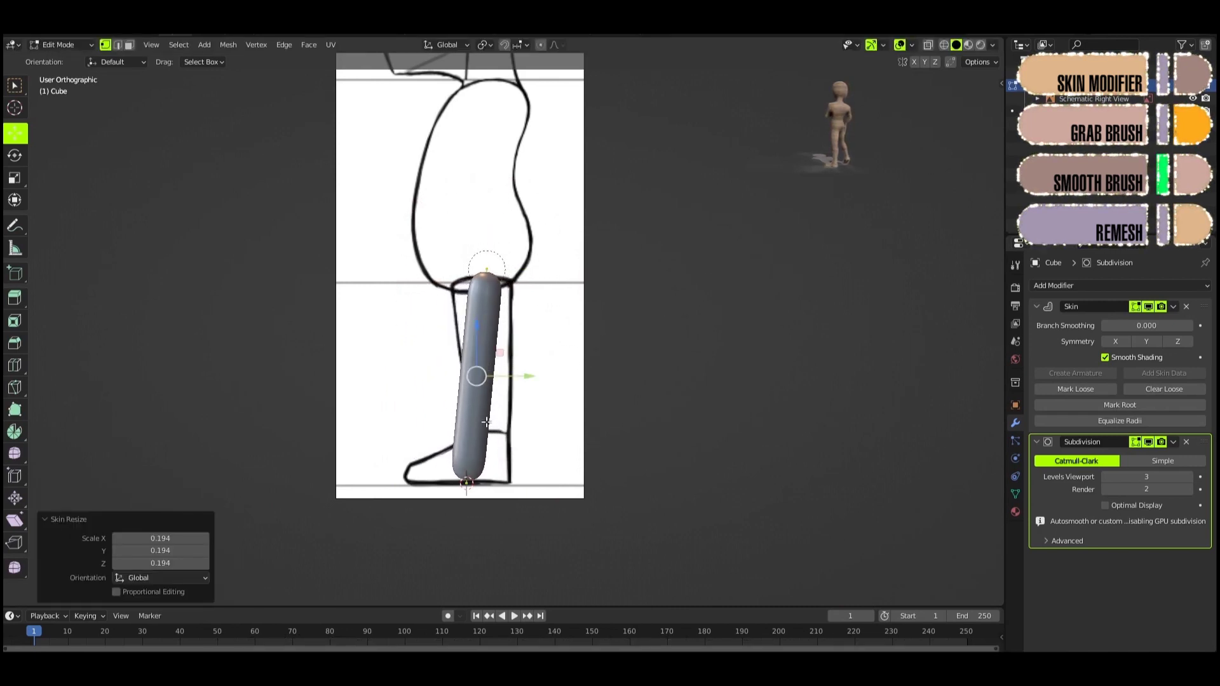
Step: Move the lower leg point up and back to the drawn ankle, and the upper point about 0.010 m forward and 0.035 m up
{"action": "key", "text": "g"}
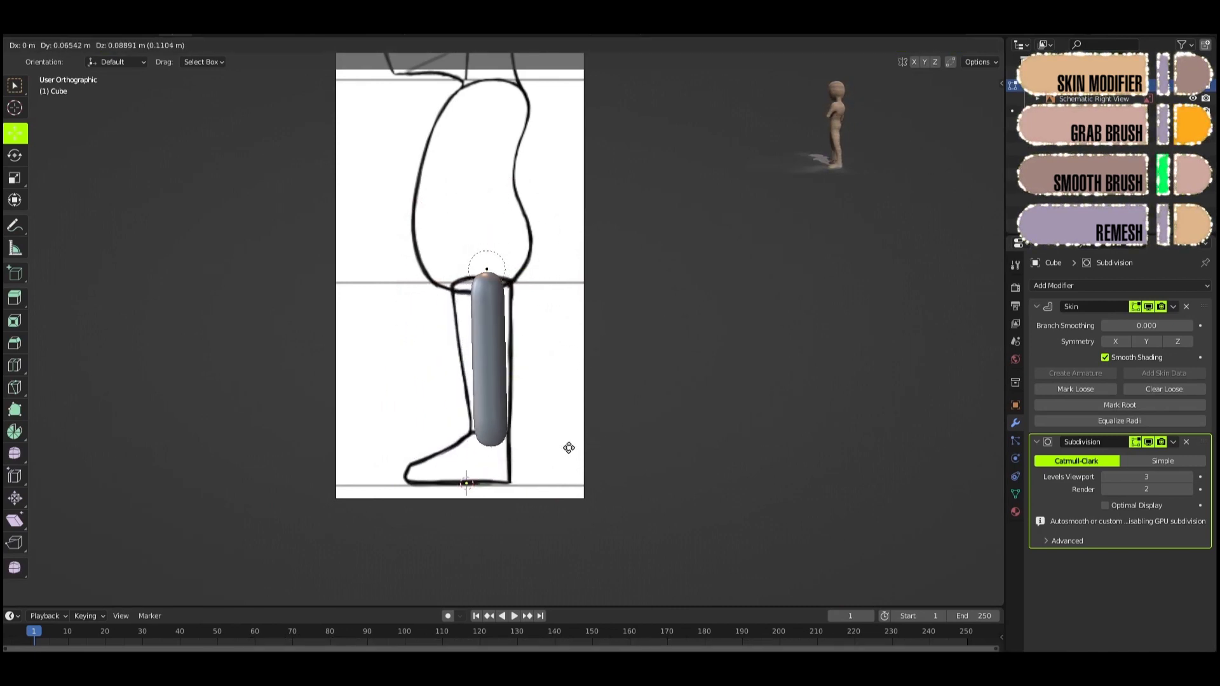
{"action": "left_click", "coordinate": [570, 438]}
{"action": "left_click", "coordinate": [489, 272]}
{"action": "key", "text": "g"}
{"action": "left_click", "coordinate": [653, 285]}
Step: Enlarge the upper leg point's skin radius and reposition the point to fill the drawn leg outline
{"action": "key", "text": "ctrl+a"}
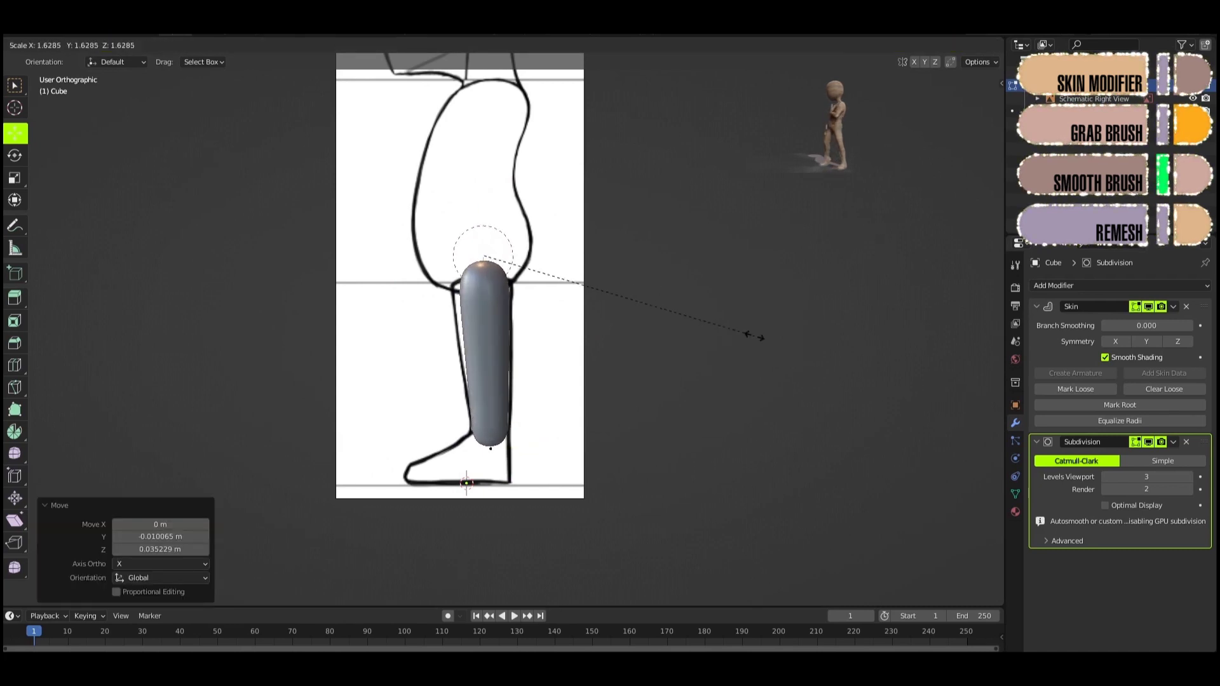
{"action": "left_click", "coordinate": [758, 338]}
{"action": "key", "text": "g"}
{"action": "left_click", "coordinate": [735, 347]}
{"action": "key", "text": "ctrl+a"}
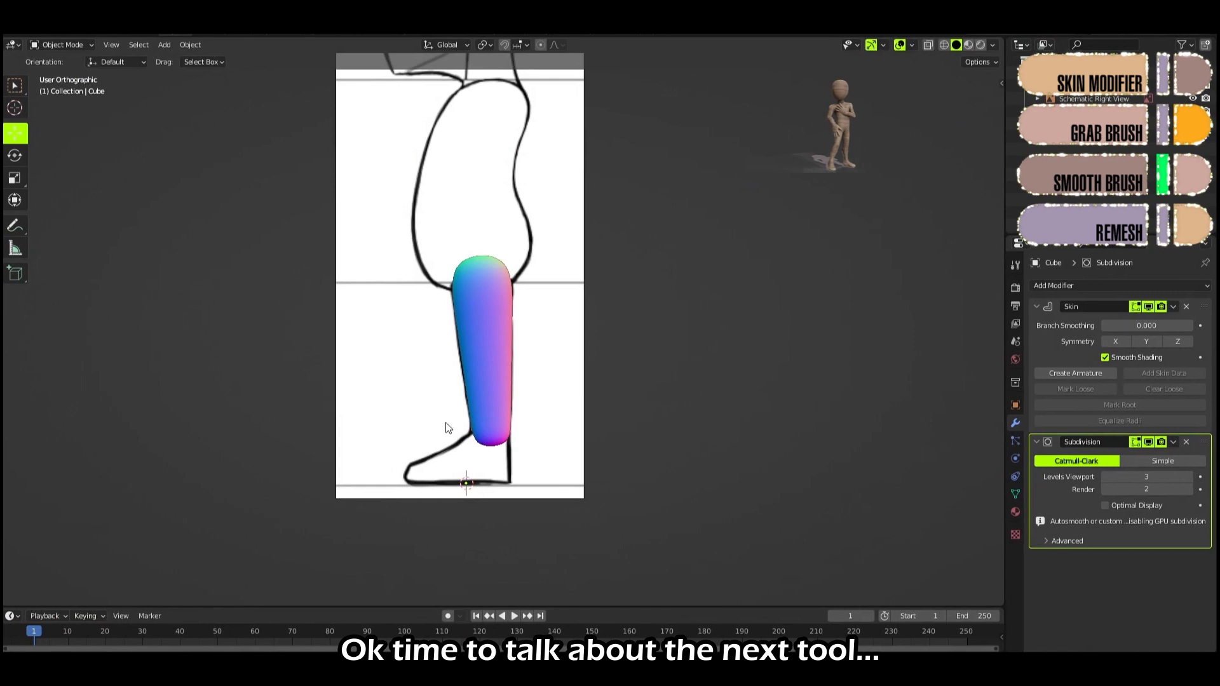
Step: In Object Mode, add a UV sphere with a 1 m radius and set its rings to 32
{"action": "key", "text": "shift+a"}
{"action": "mouse_move", "coordinate": [143, 346]}
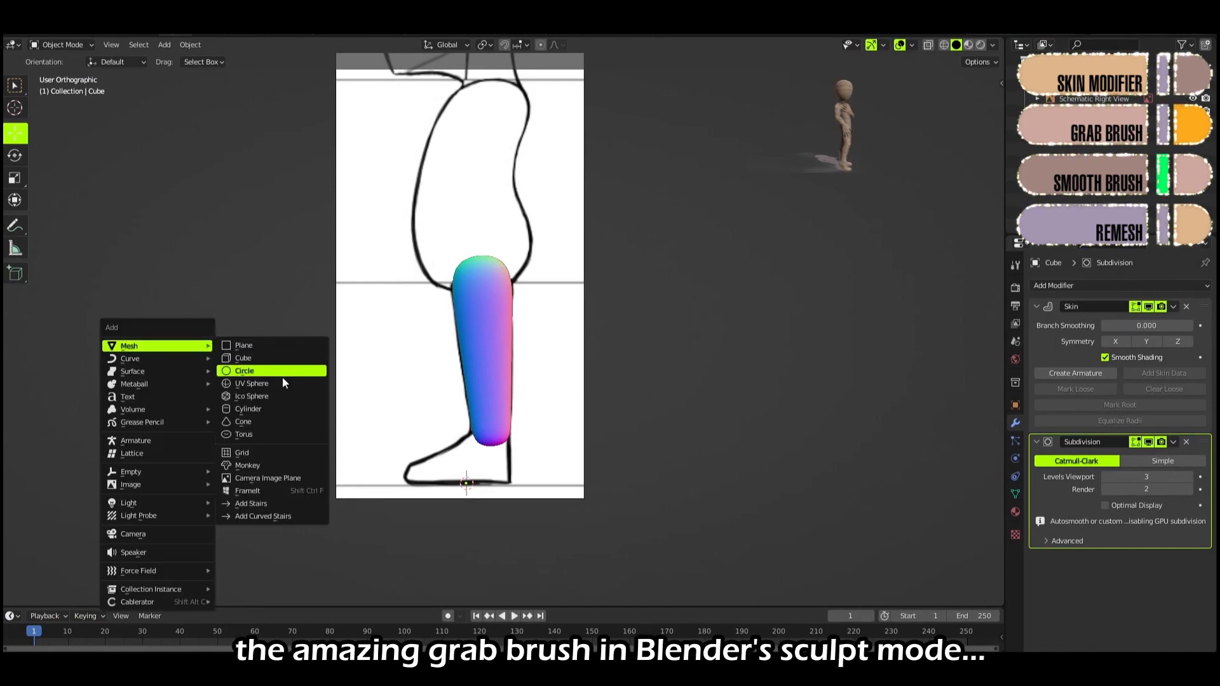
{"action": "left_click", "coordinate": [282, 374]}
{"action": "left_click", "coordinate": [178, 471]}
{"action": "type", "text": "32"}
{"action": "key", "text": "Return"}
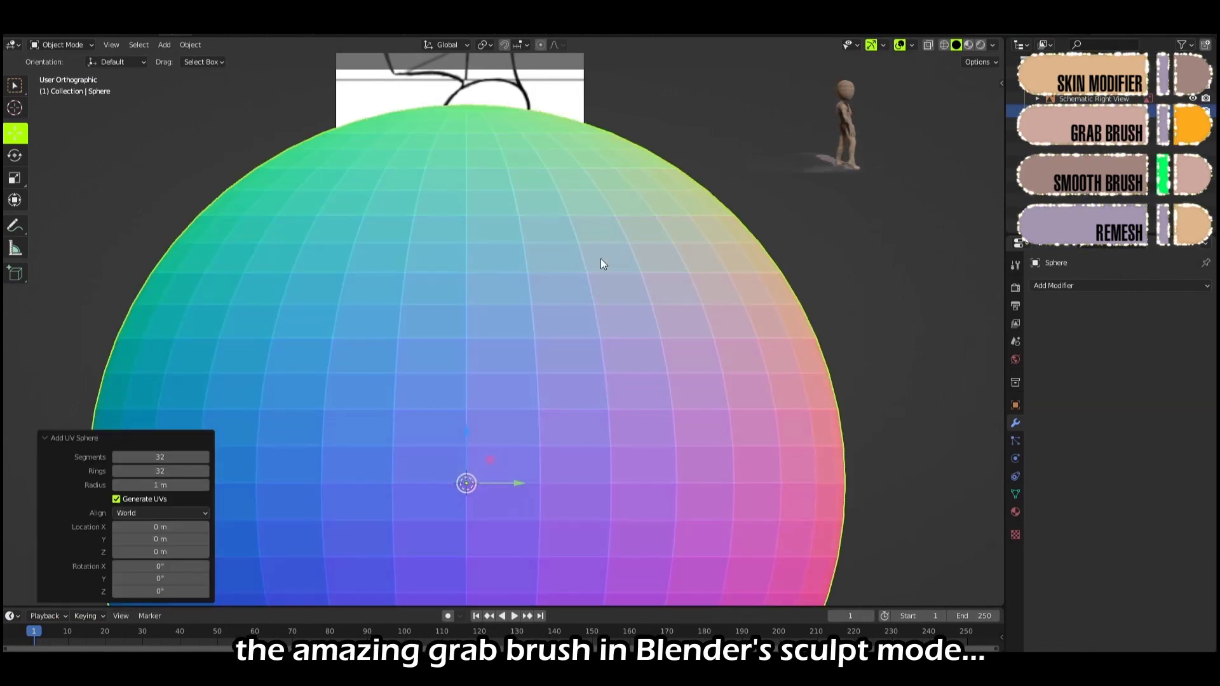
Step: Scale the sphere down to about the shoe's width and move it over the drawn foot
{"action": "left_click", "coordinate": [577, 232]}
{"action": "key", "text": "s"}
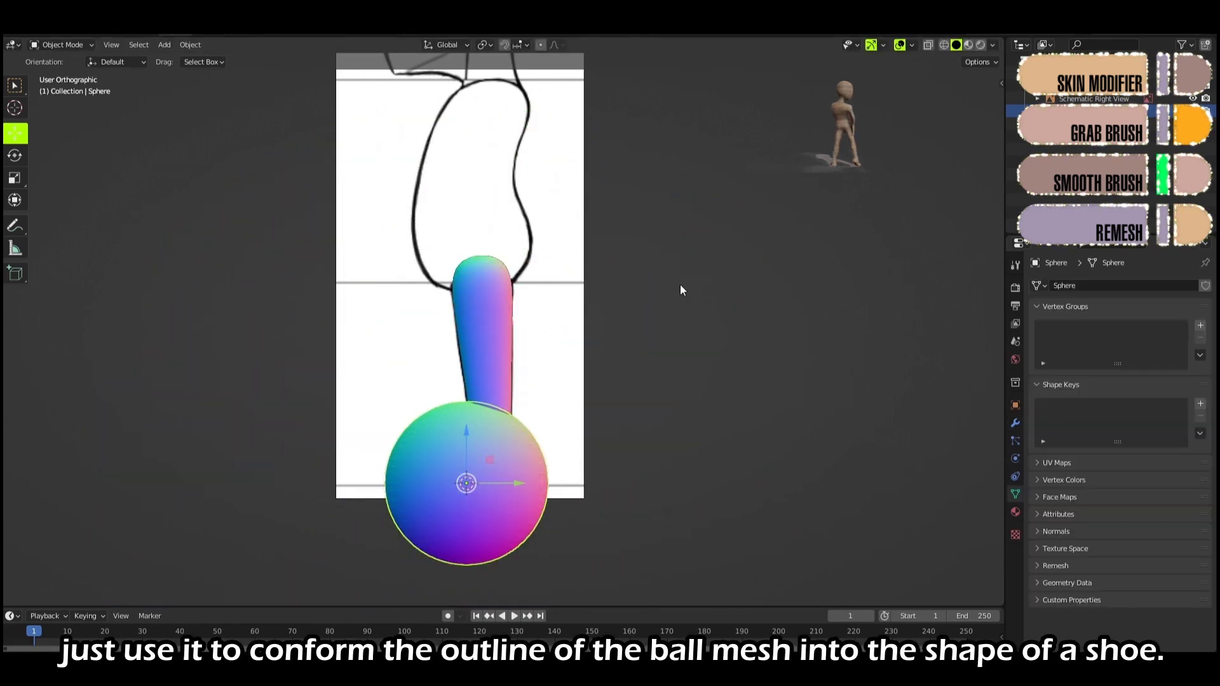
{"action": "left_click", "coordinate": [588, 394]}
{"action": "left_click_drag", "start_coordinate": [477, 452], "coordinate": [467, 436]}
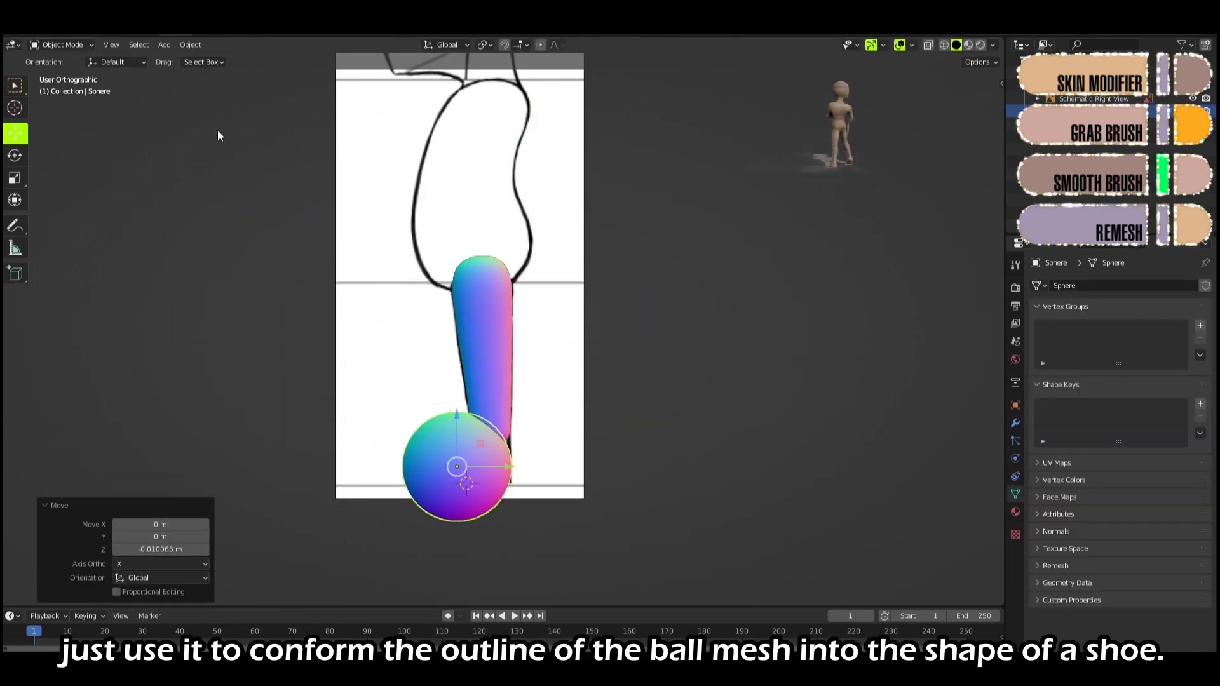
Step: Switch the sphere to Sculpt Mode with the Grab brush and hide the leg mesh
{"action": "left_click", "coordinate": [85, 46]}
{"action": "left_click", "coordinate": [71, 89]}
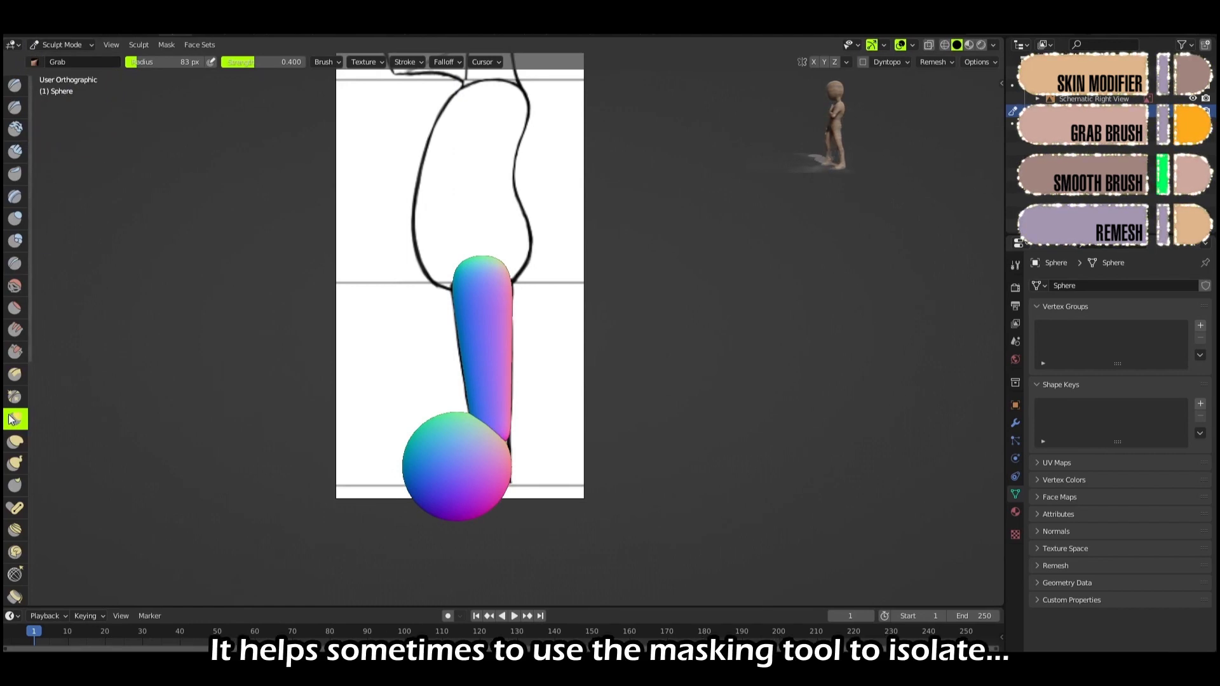
{"action": "left_click", "coordinate": [1192, 124]}
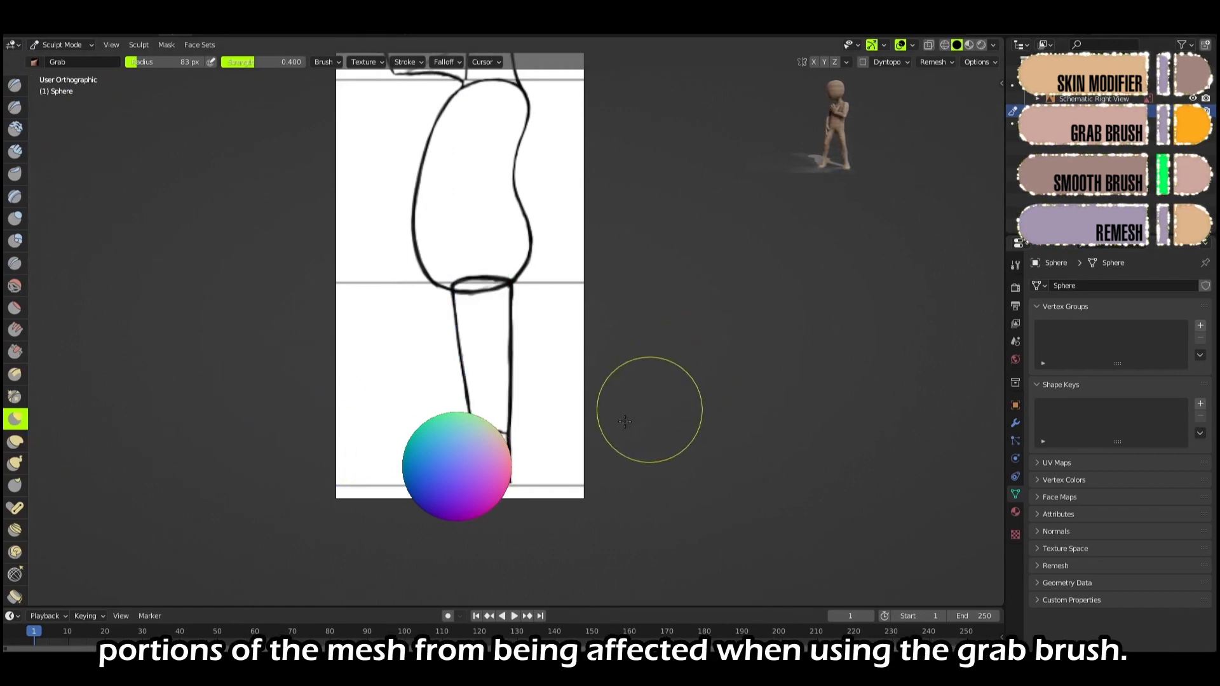
Step: Pull the sphere's upper side down to the drawn shoe outline with the Grab brush, reducing its radius from 93 to 33 px
{"action": "key", "text": "f"}
{"action": "left_click", "coordinate": [420, 416]}
{"action": "mouse_move", "coordinate": [414, 417]}
{"action": "left_mouse_down"}
{"action": "mouse_move", "coordinate": [427, 439]}
{"action": "mouse_move", "coordinate": [413, 450]}
{"action": "left_mouse_up"}
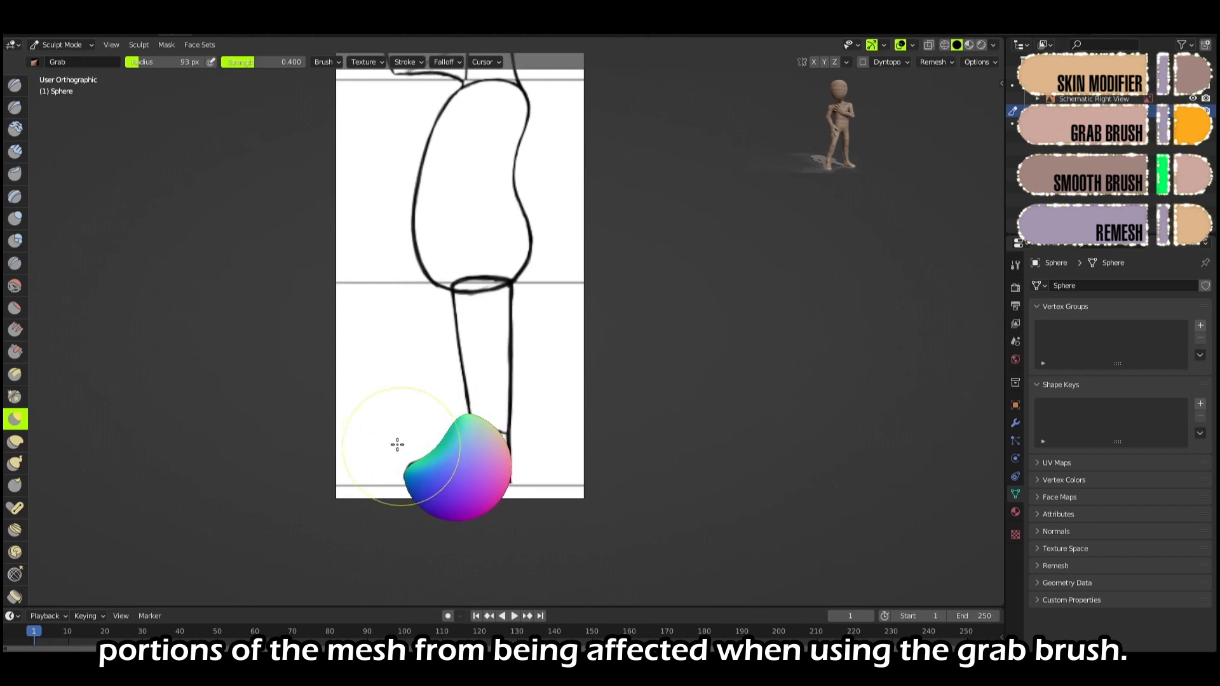
{"action": "left_click_drag", "start_coordinate": [435, 408], "coordinate": [460, 420]}
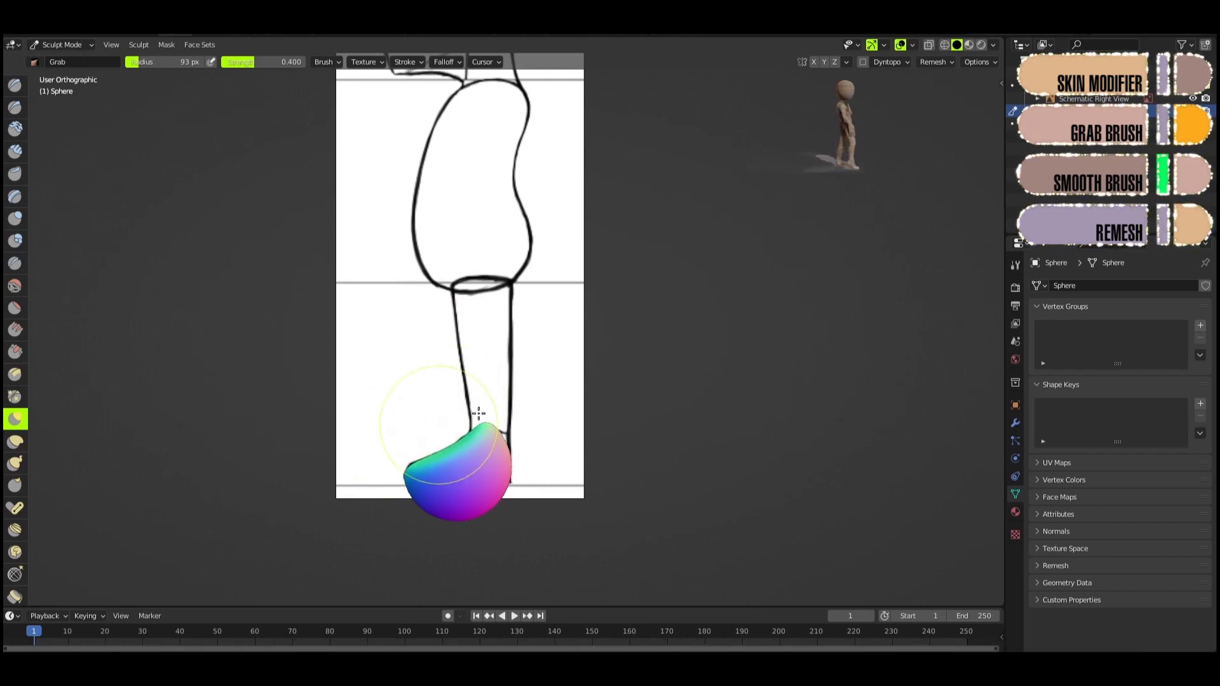
{"action": "key", "text": "f"}
{"action": "left_click", "coordinate": [515, 428]}
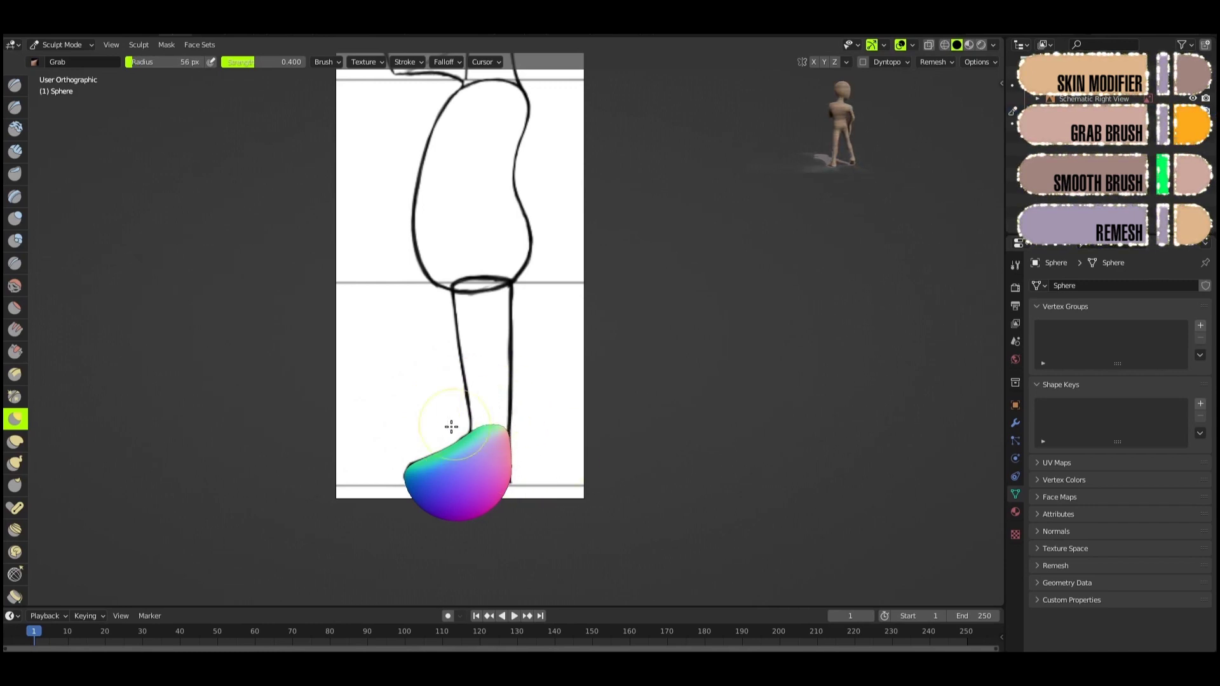
{"action": "key", "text": "f"}
{"action": "left_click", "coordinate": [401, 467]}
Step: Box-mask the part of the shoe above the ground line
{"action": "scroll", "coordinate": [14, 502], "scroll_direction": "down", "scroll_amount": 8}
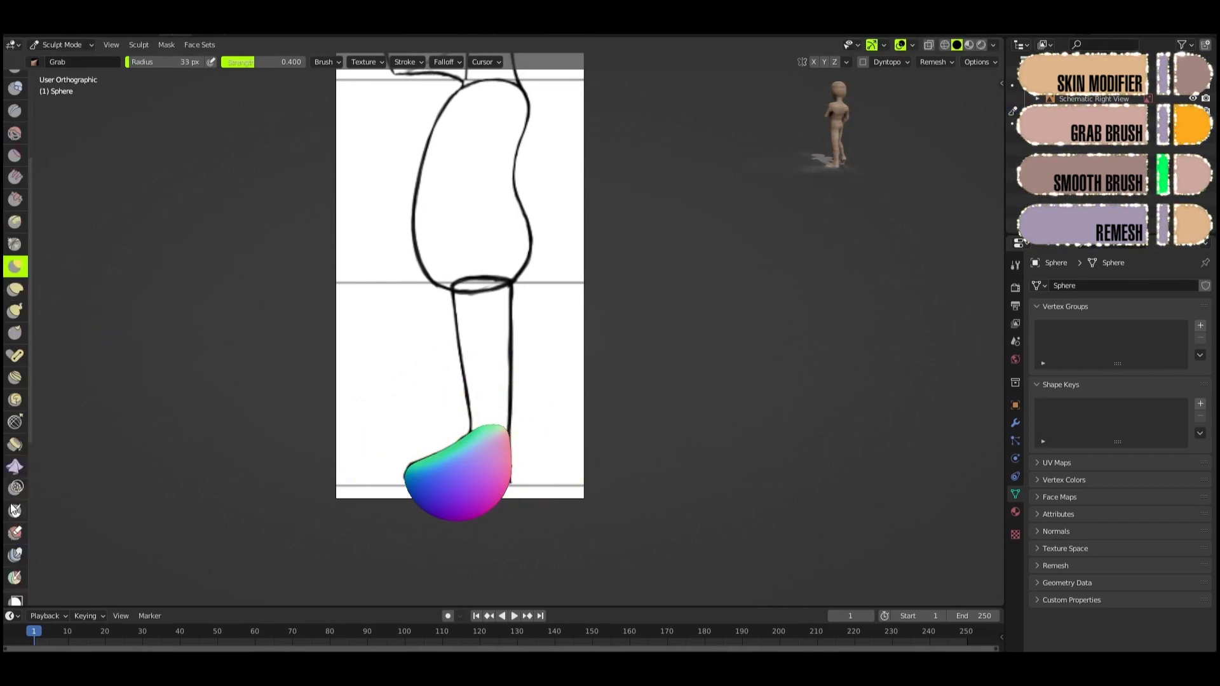
{"action": "left_click", "coordinate": [16, 398]}
{"action": "left_click_drag", "start_coordinate": [263, 324], "coordinate": [614, 484]}
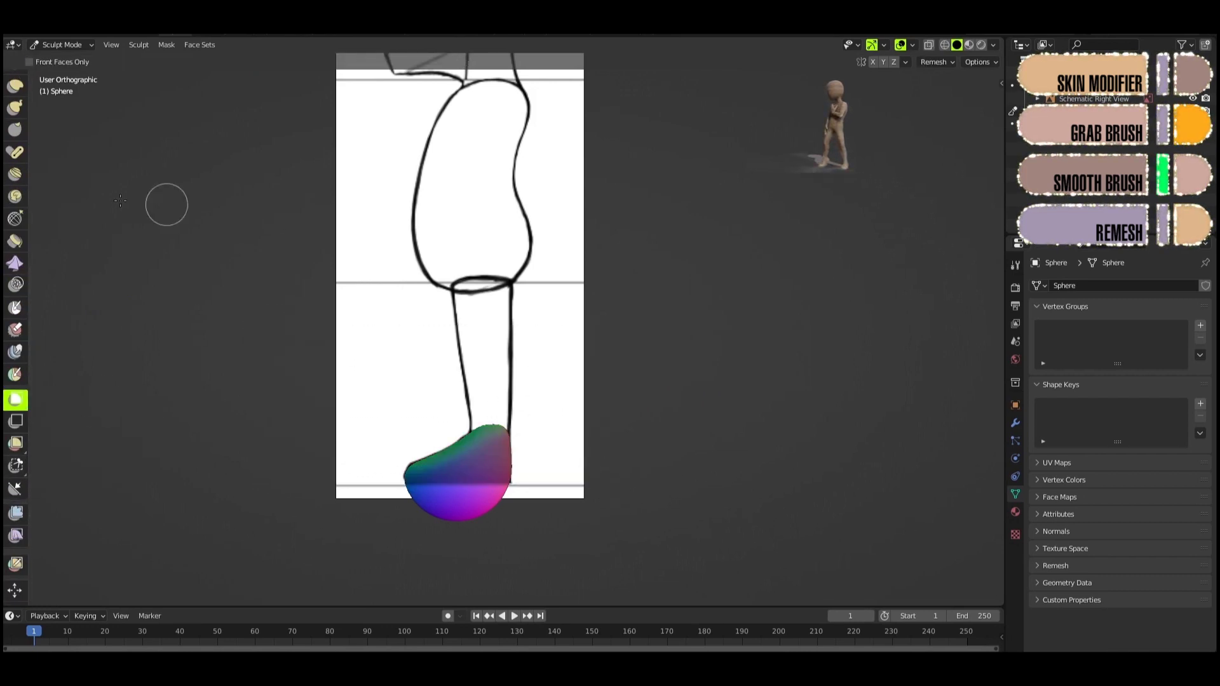
Step: Return to the Grab brush and push the unmasked bottom of the shoe up to the ground line to form a flat sole
{"action": "scroll", "coordinate": [14, 252], "scroll_direction": "up", "scroll_amount": 8}
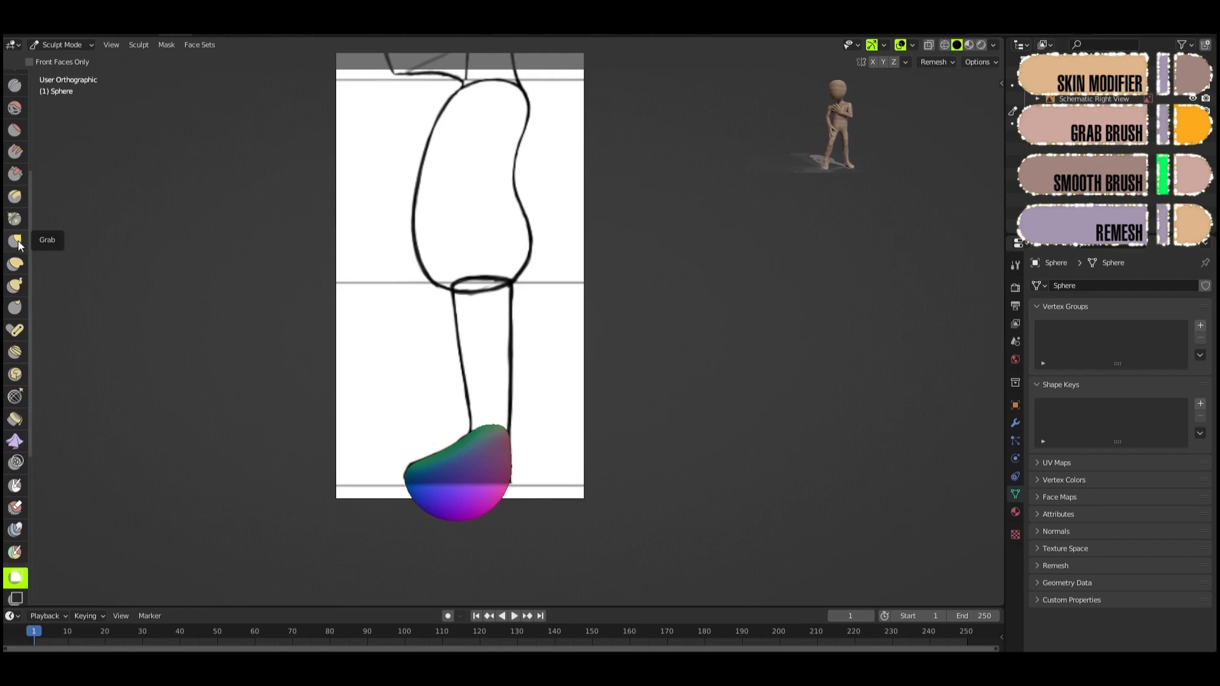
{"action": "left_click", "coordinate": [19, 242]}
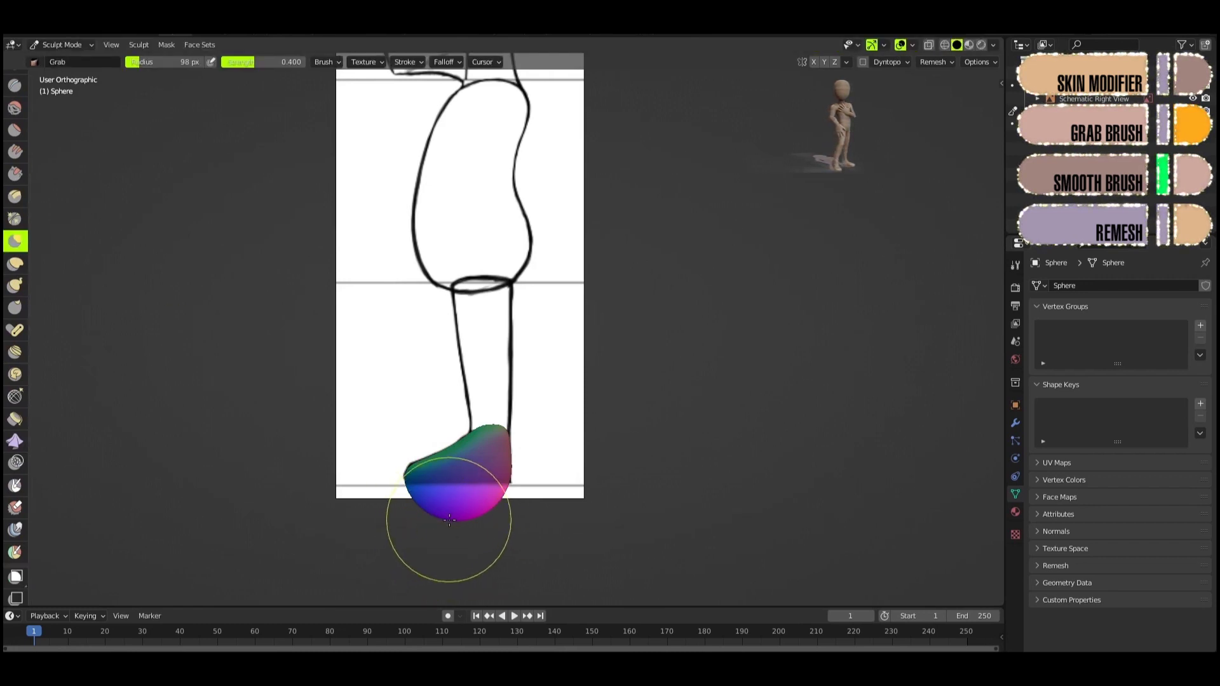
{"action": "key", "text": "f"}
{"action": "left_click", "coordinate": [517, 549]}
{"action": "left_click_drag", "start_coordinate": [456, 547], "coordinate": [453, 507]}
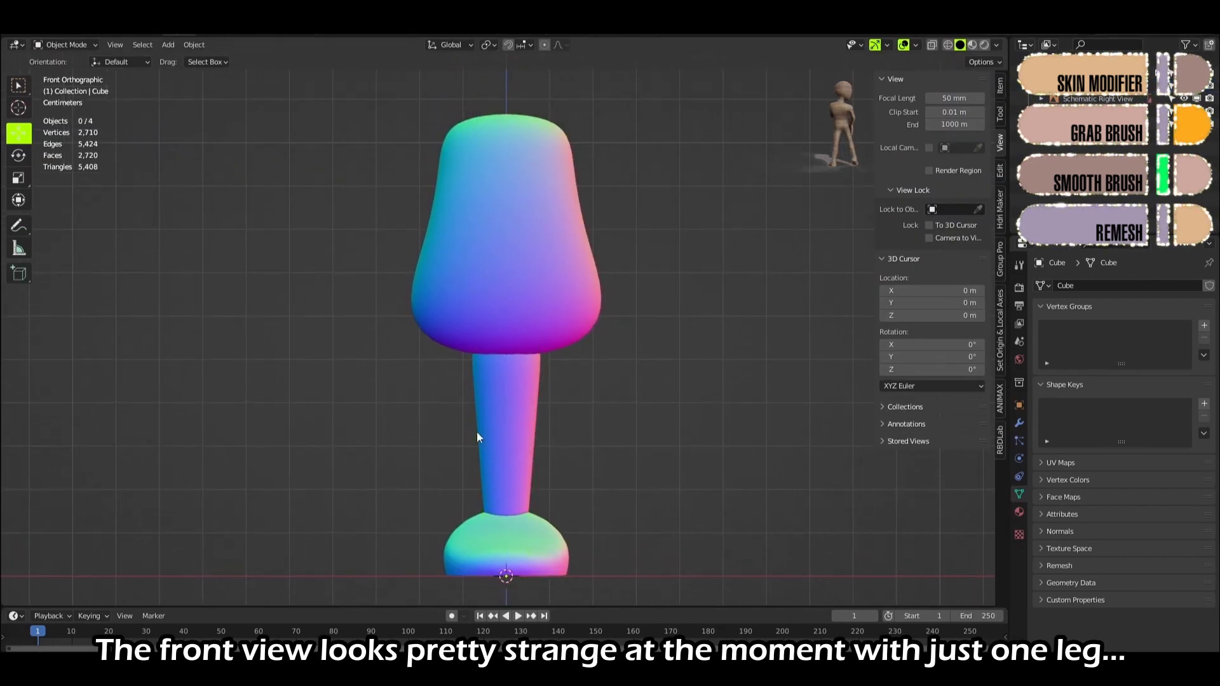
Step: Apply the leg's Skin and Subdivision modifiers
{"action": "left_click", "coordinate": [1019, 423]}
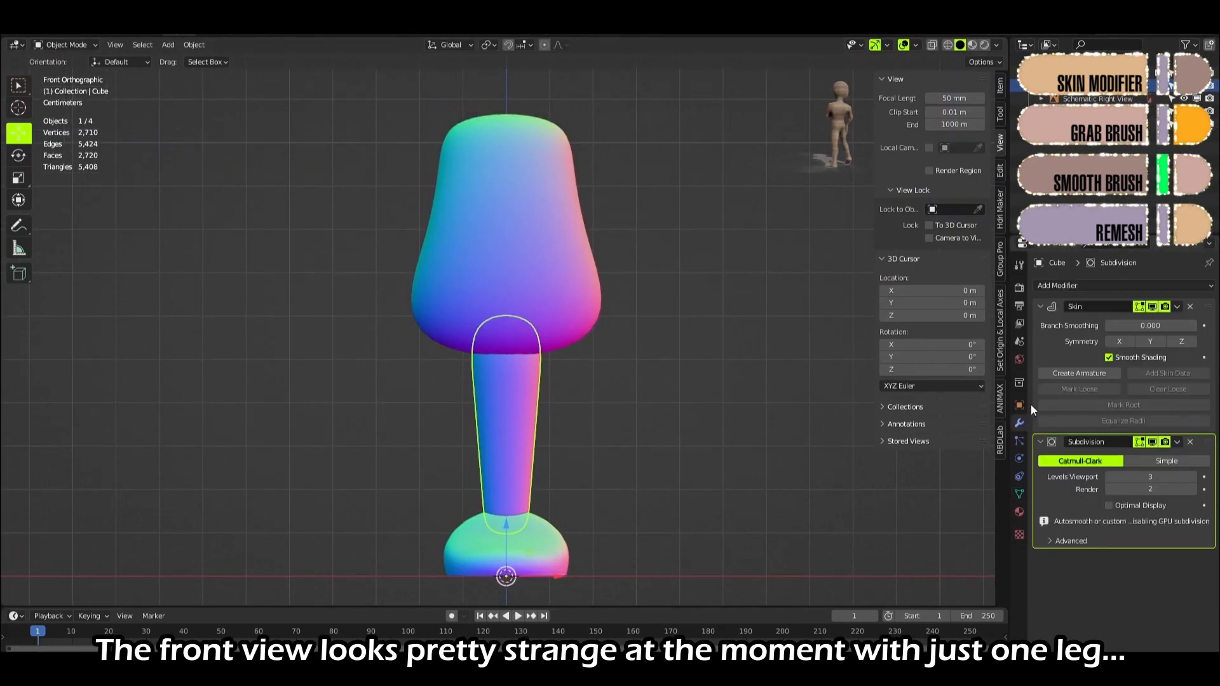
{"action": "left_click", "coordinate": [1177, 307]}
{"action": "left_click", "coordinate": [1134, 322]}
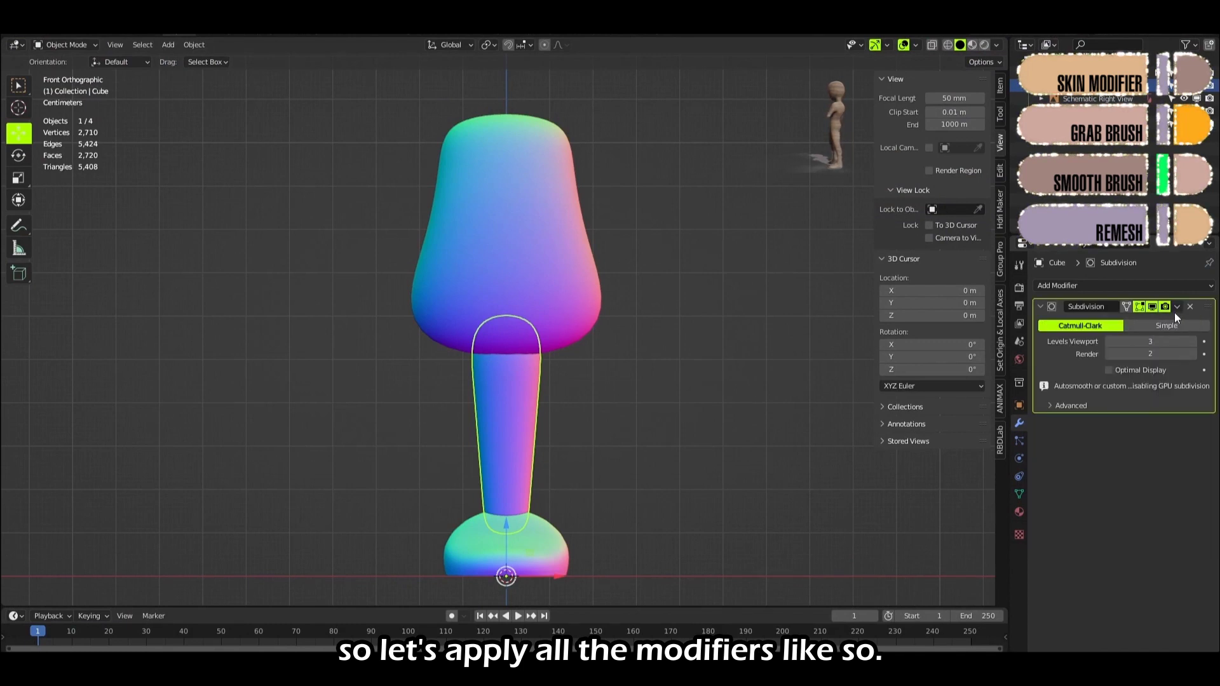
{"action": "left_click", "coordinate": [1177, 307]}
{"action": "left_click", "coordinate": [1159, 323]}
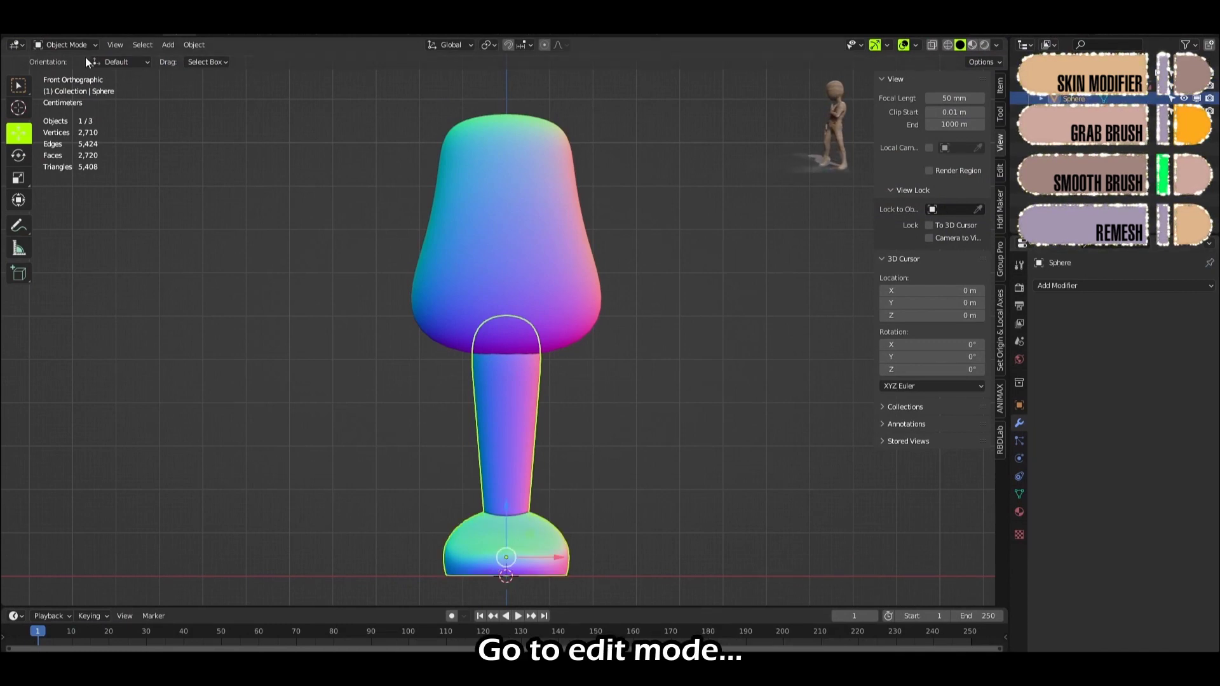
Step: In Edit Mode, move the joined leg and shoe along X away from the centre, and add a Mirror modifier to the object
{"action": "left_click", "coordinate": [67, 44]}
{"action": "left_click", "coordinate": [60, 68]}
{"action": "left_click_drag", "start_coordinate": [558, 476], "coordinate": [640, 482]}
{"action": "key", "text": "Tab"}
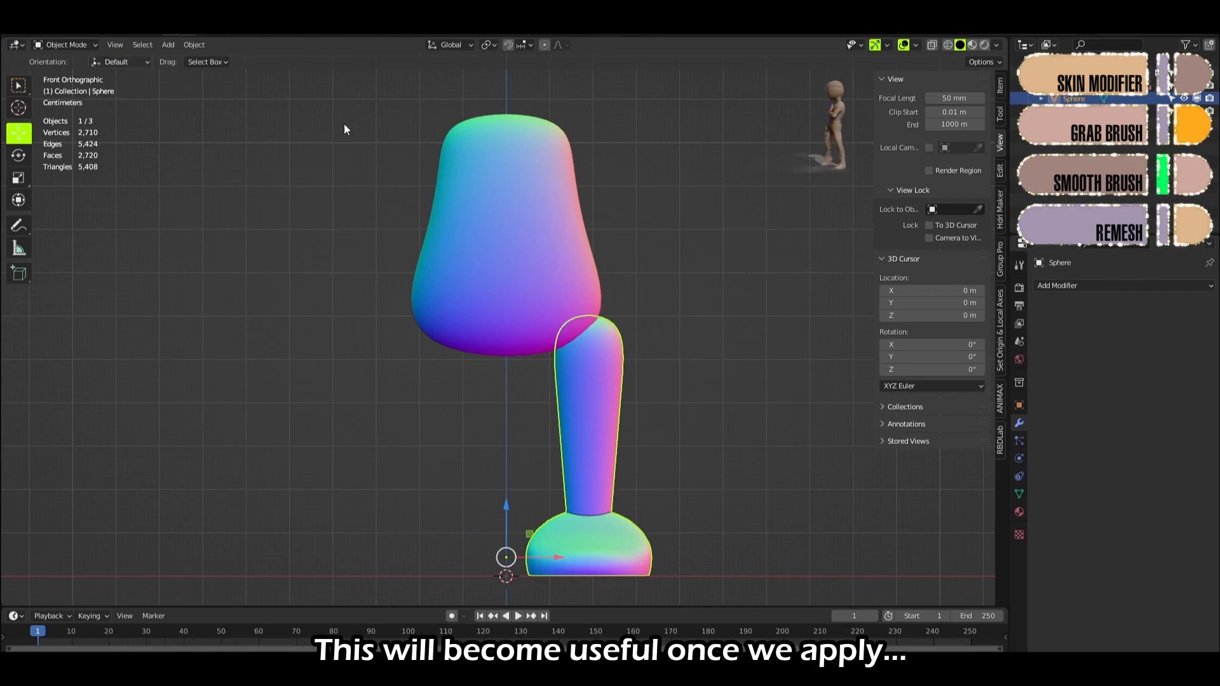
{"action": "left_click", "coordinate": [1150, 286]}
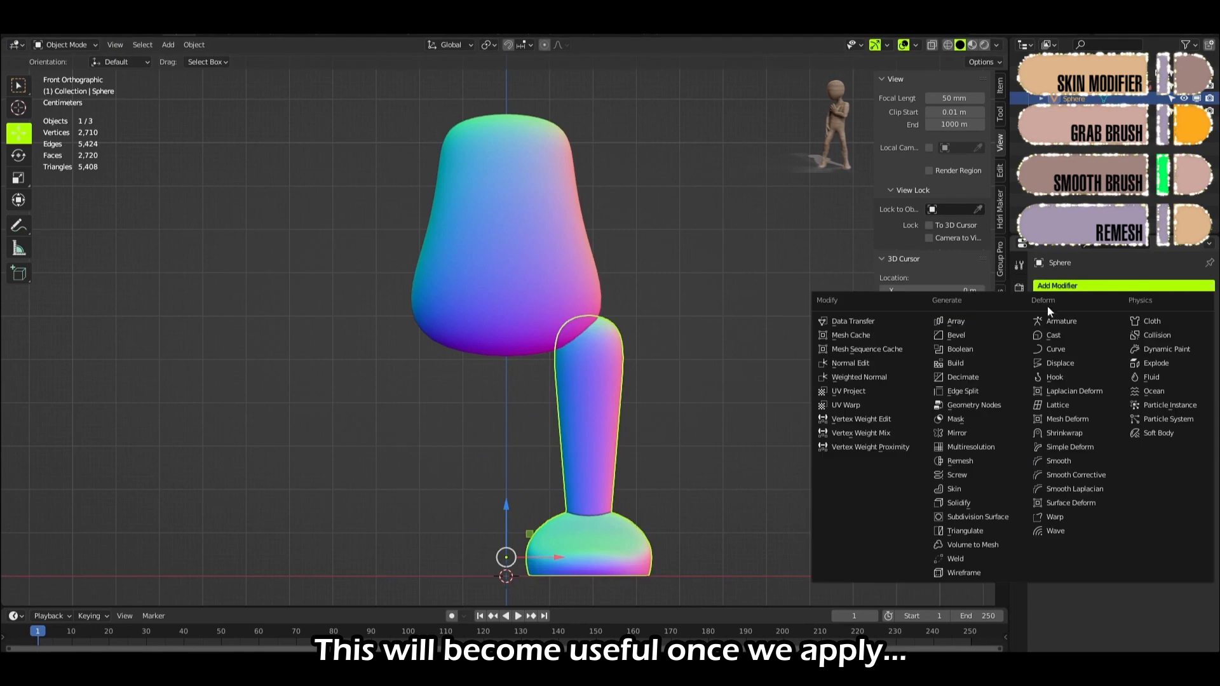
{"action": "left_click", "coordinate": [957, 432]}
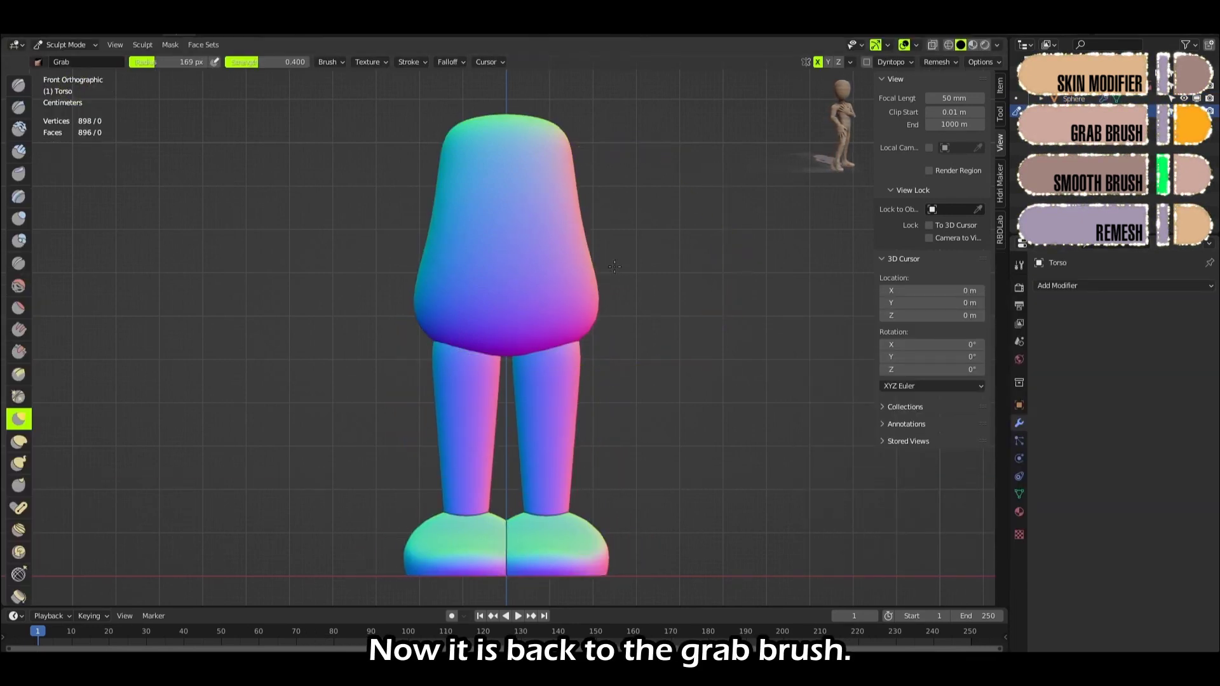
Step: With X symmetry on, narrow the torso's hips and pull its top corners outward into shoulders using the Grab brush
{"action": "left_click_drag", "start_coordinate": [615, 266], "coordinate": [583, 280]}
{"action": "key", "text": "f"}
{"action": "left_click_drag", "start_coordinate": [571, 131], "coordinate": [588, 129]}
{"action": "key", "text": "f"}
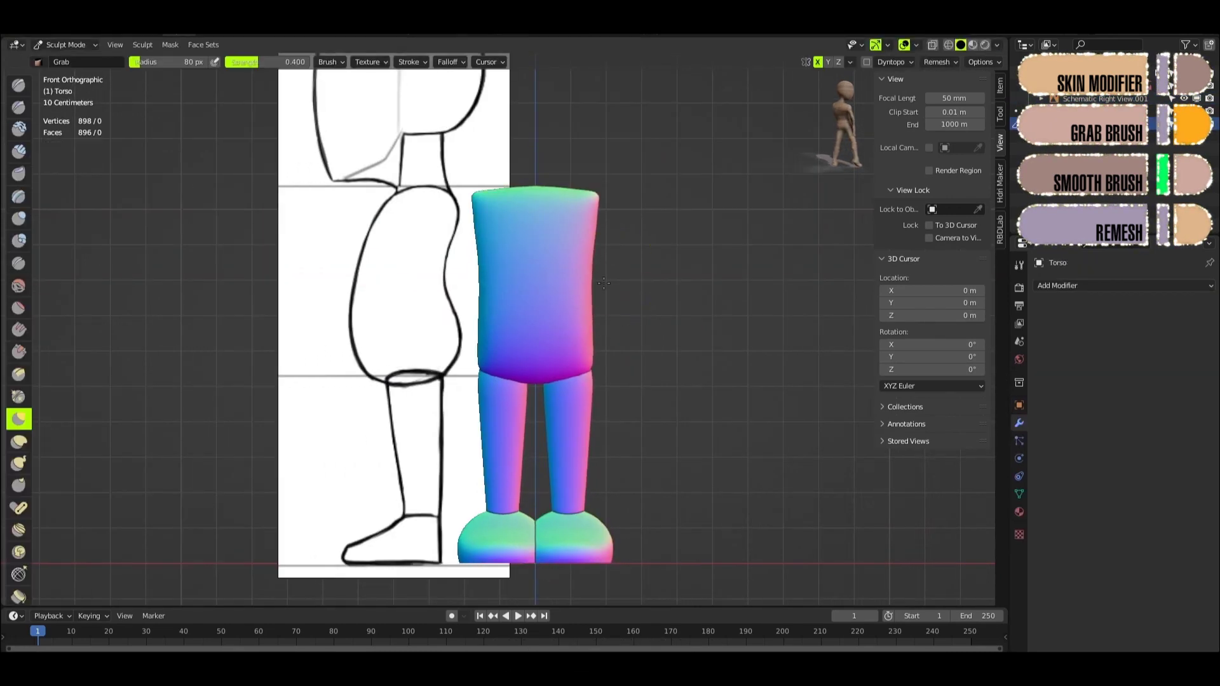
{"action": "left_click_drag", "start_coordinate": [606, 190], "coordinate": [612, 192]}
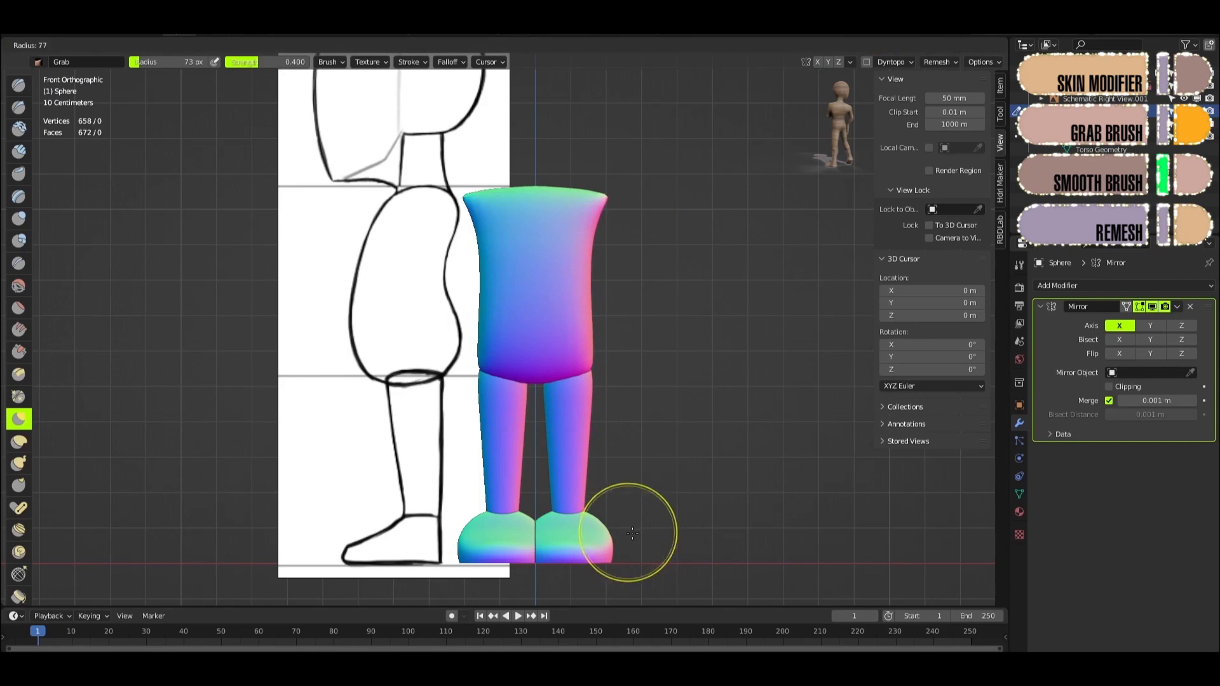
Step: Slim the sides of the mirrored shoes with the Grab brush in the front and bottom views
{"action": "left_click_drag", "start_coordinate": [627, 531], "coordinate": [599, 563]}
{"action": "key", "text": "f"}
{"action": "left_click", "coordinate": [610, 563]}
{"action": "left_click_drag", "start_coordinate": [521, 526], "coordinate": [535, 534]}
{"action": "left_click_drag", "start_coordinate": [527, 572], "coordinate": [537, 564]}
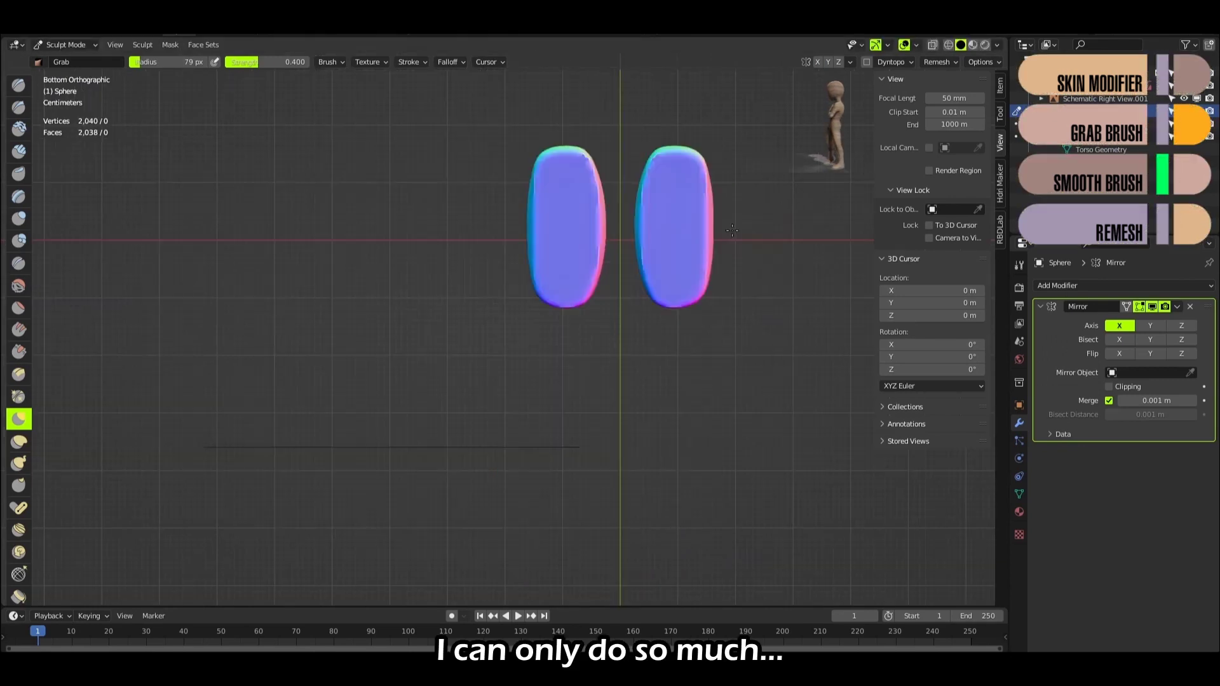
{"action": "left_click_drag", "start_coordinate": [718, 254], "coordinate": [713, 159]}
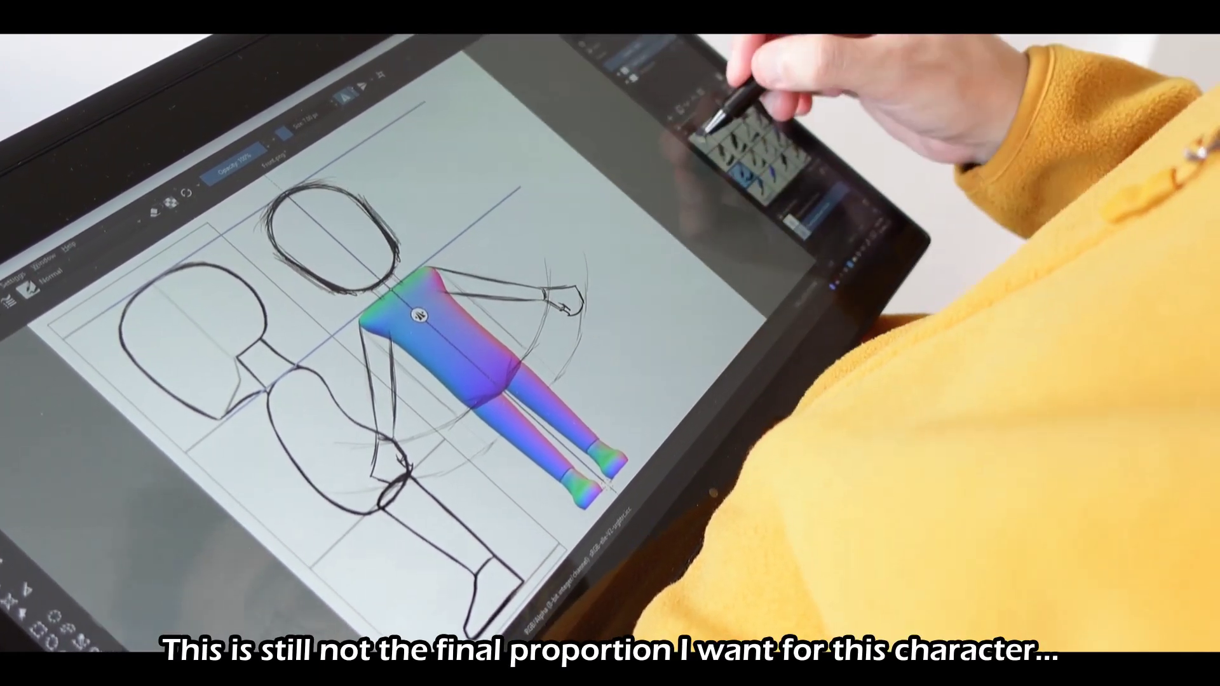
{"action": "left_click", "coordinate": [715, 120]}
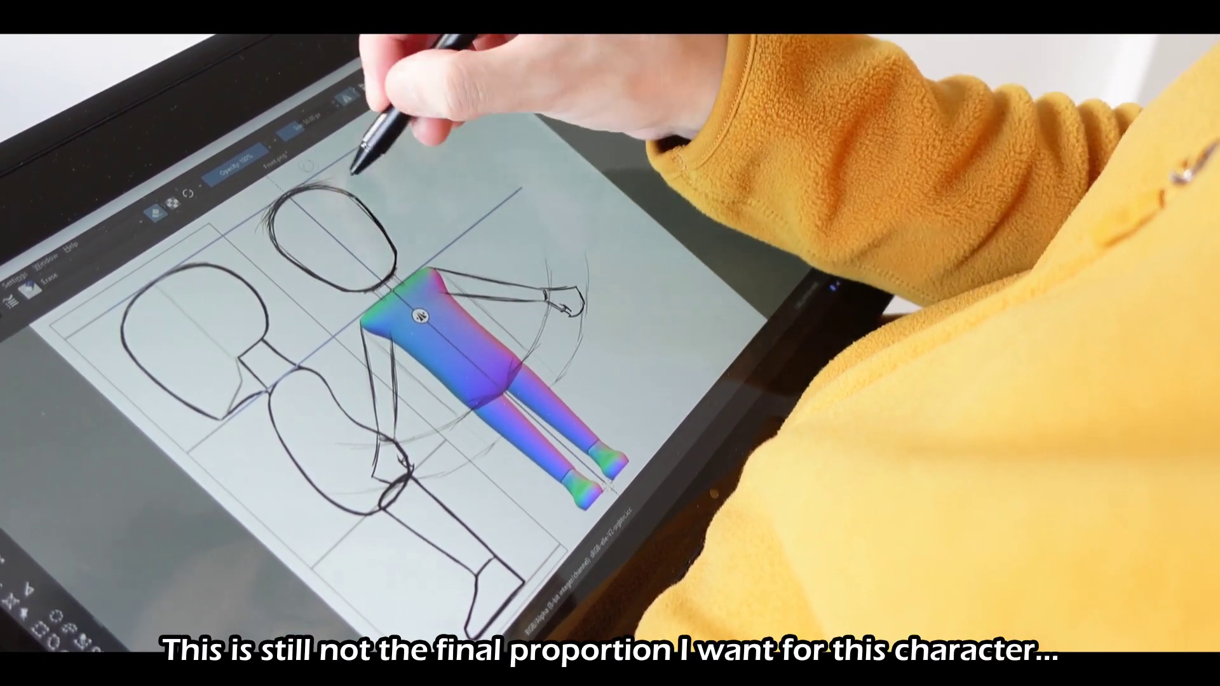
{"action": "left_click", "coordinate": [776, 136]}
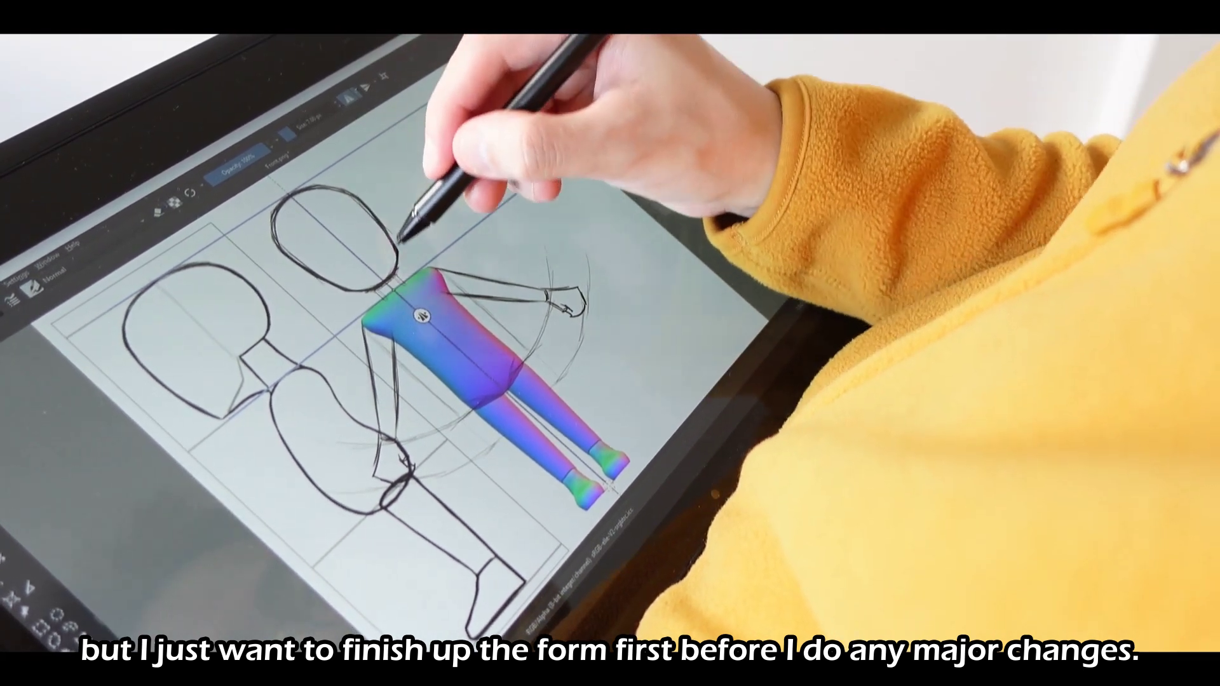
{"action": "left_click_drag", "start_coordinate": [379, 215], "coordinate": [400, 250]}
{"action": "left_click", "coordinate": [715, 121]}
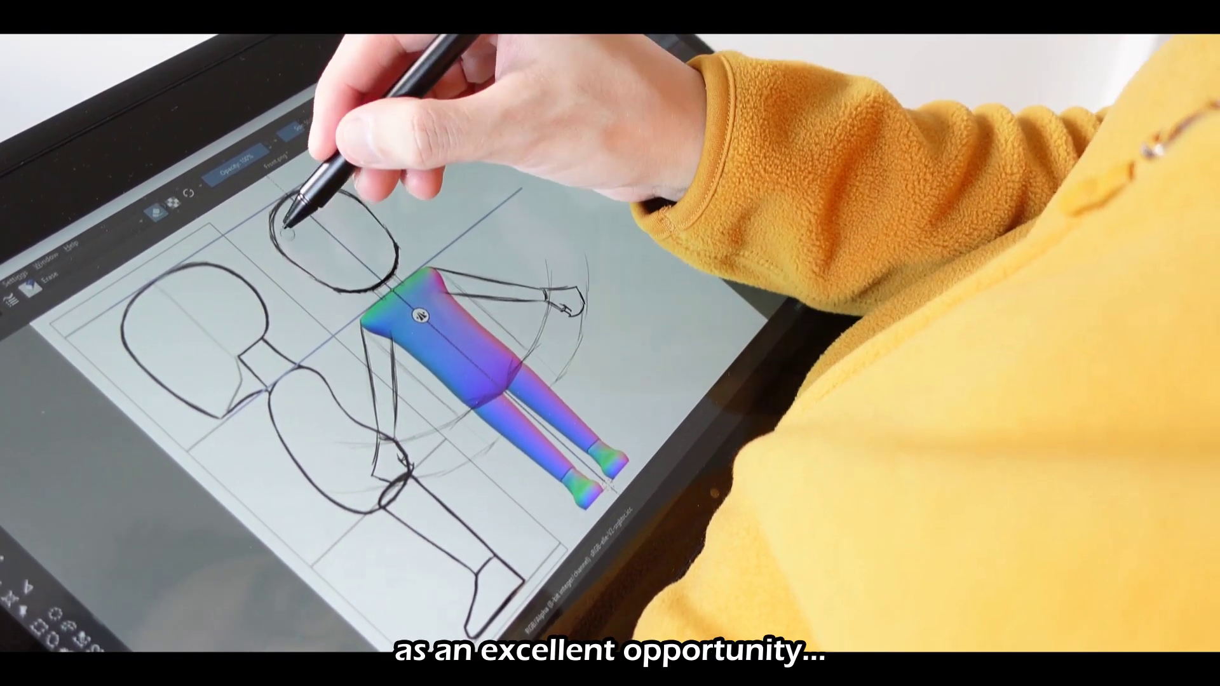
{"action": "left_click", "coordinate": [744, 179]}
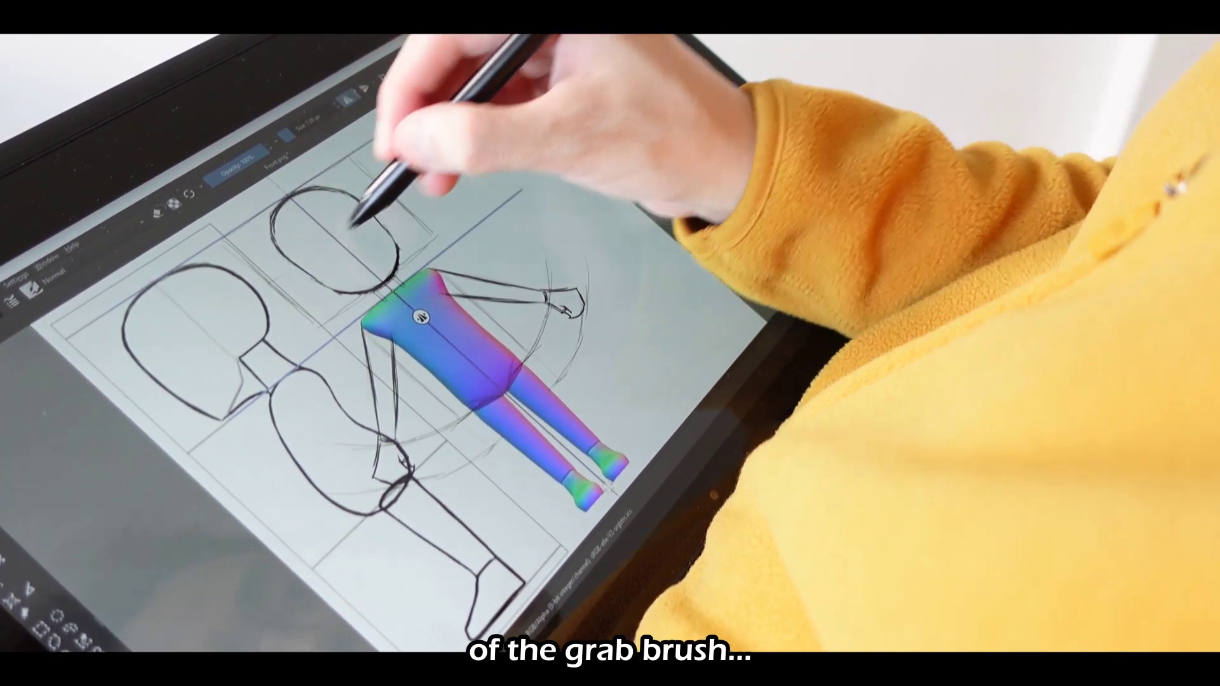
{"action": "mouse_move", "coordinate": [291, 260]}
{"action": "left_mouse_down"}
{"action": "mouse_move", "coordinate": [380, 210]}
{"action": "mouse_move", "coordinate": [399, 219]}
{"action": "mouse_move", "coordinate": [398, 234]}
{"action": "mouse_move", "coordinate": [388, 216]}
{"action": "mouse_move", "coordinate": [367, 250]}
{"action": "left_mouse_up"}
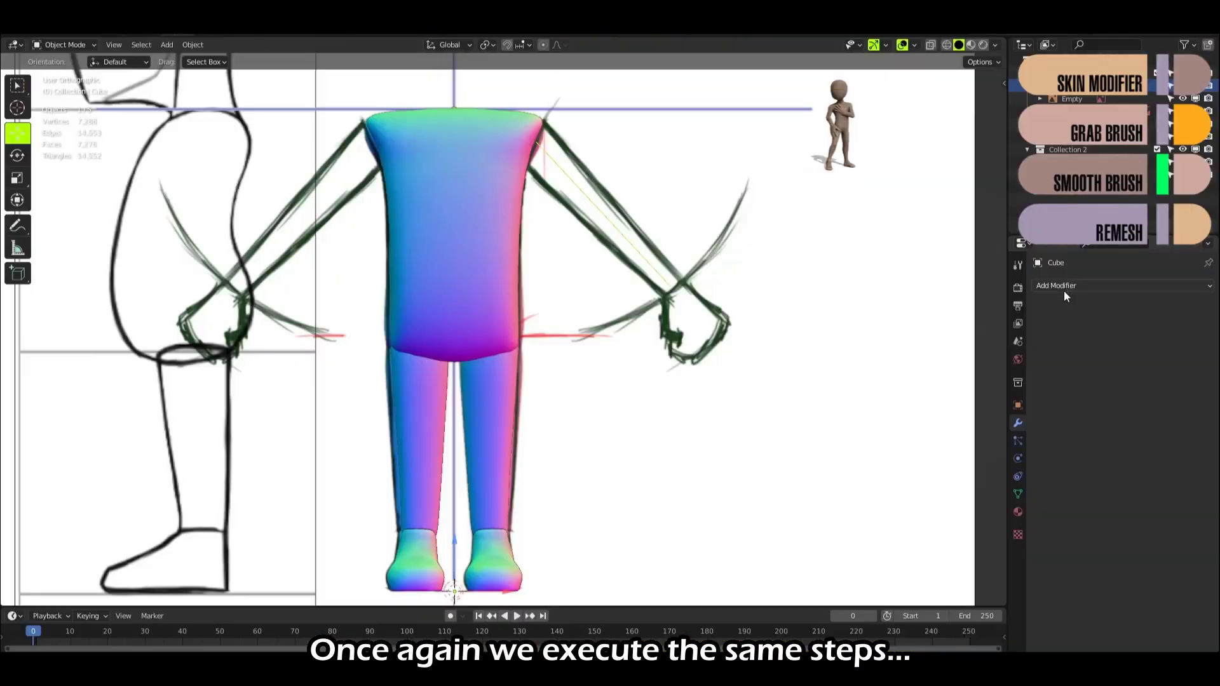
Step: Add a Skin modifier without X symmetry and a Subdivision Surface modifier with 3 viewport levels to the two-point arm
{"action": "left_click", "coordinate": [1064, 287]}
{"action": "left_click", "coordinate": [994, 423]}
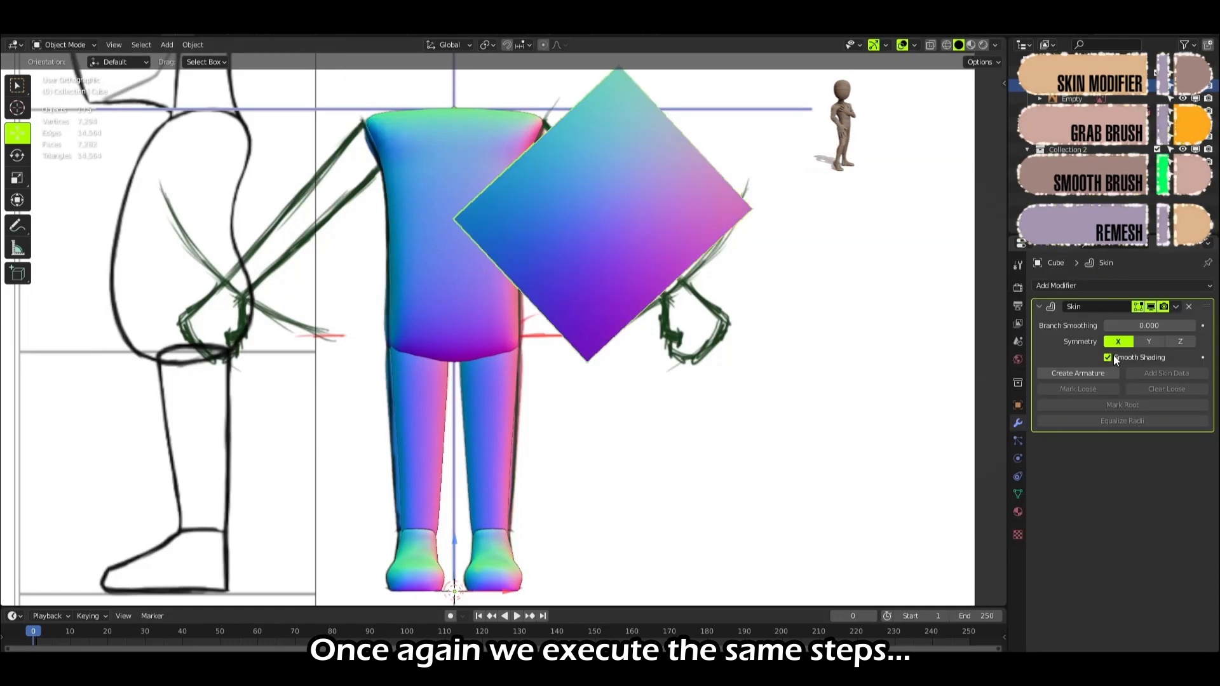
{"action": "left_click", "coordinate": [1061, 285]}
{"action": "left_click", "coordinate": [981, 512]}
Step: In Edit Mode, scale the skin radius of both arm points to 0.133
{"action": "key", "text": "Tab"}
{"action": "key", "text": "ctrl+a"}
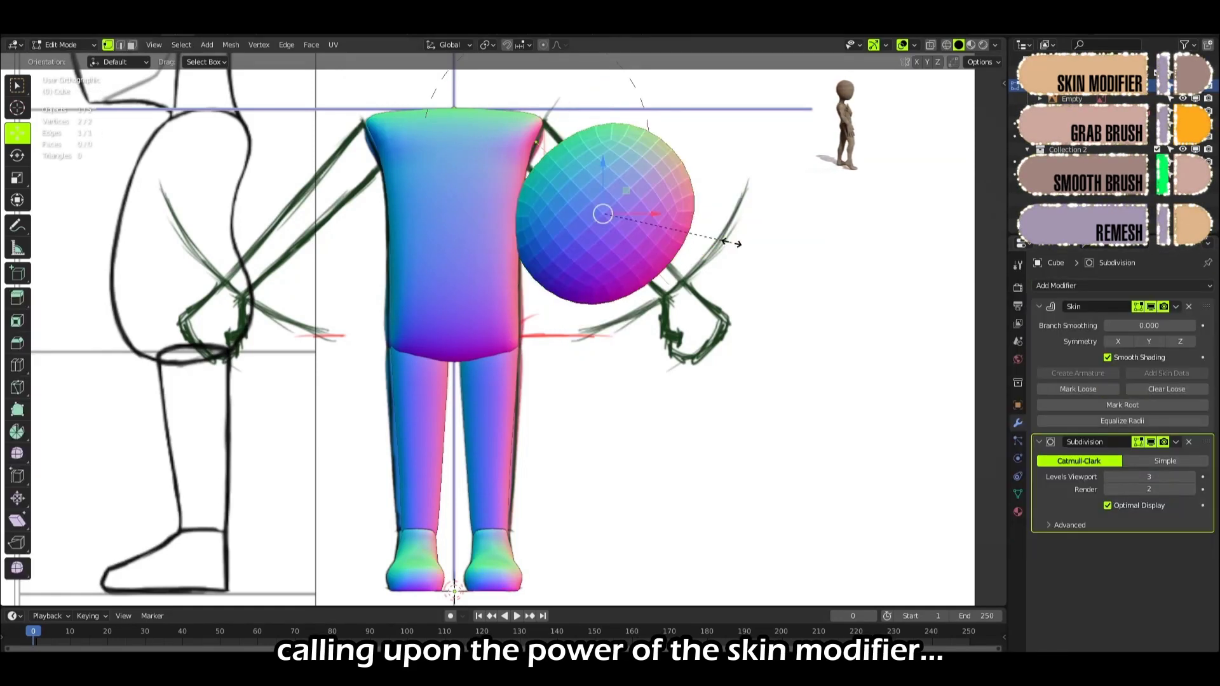
{"action": "left_click", "coordinate": [614, 228]}
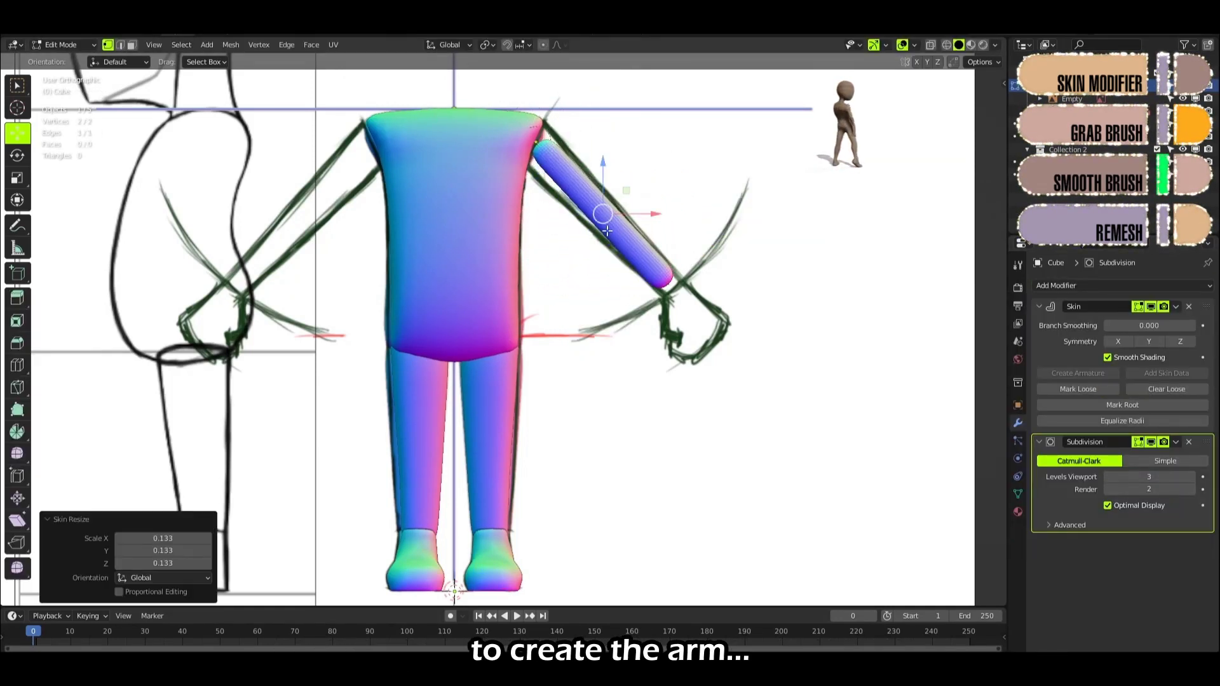
Step: Move the arm's shoulder point into the torso's upper corner and enlarge its skin radius to fill the drawn upper arm
{"action": "left_click", "coordinate": [538, 143]}
{"action": "key", "text": "g"}
{"action": "left_click", "coordinate": [667, 186]}
{"action": "key", "text": "ctrl+a"}
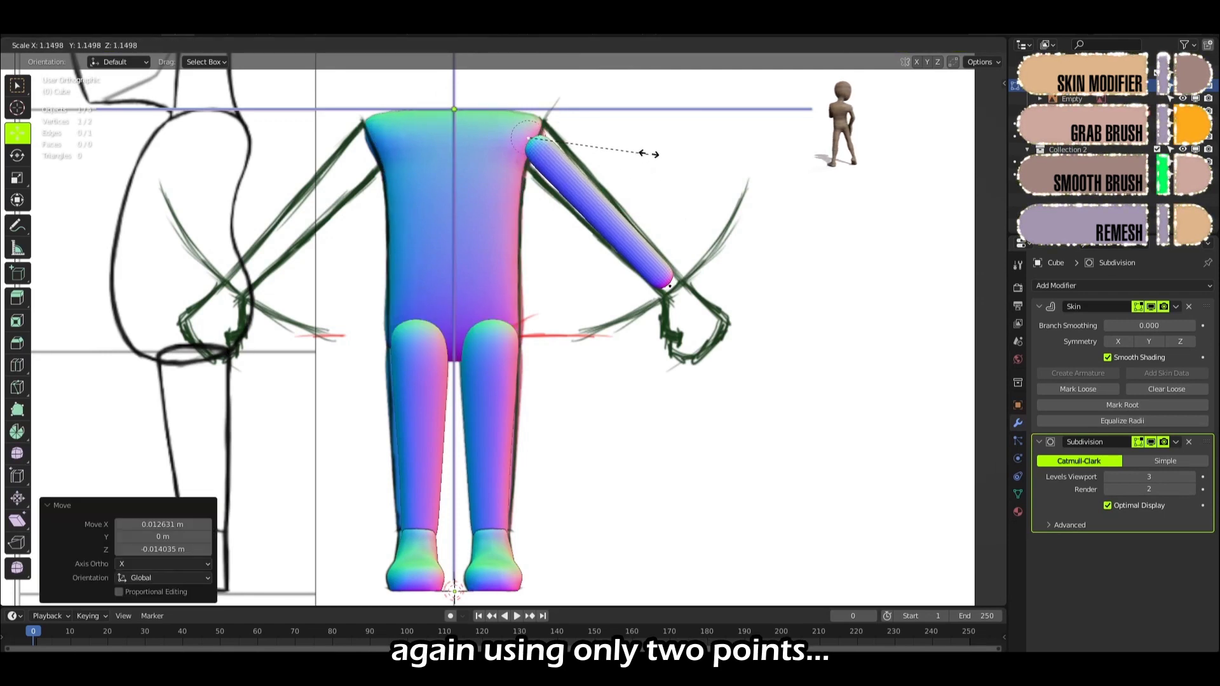
{"action": "left_click", "coordinate": [681, 146]}
{"action": "key", "text": "g"}
{"action": "left_click", "coordinate": [674, 135]}
{"action": "key", "text": "ctrl+a"}
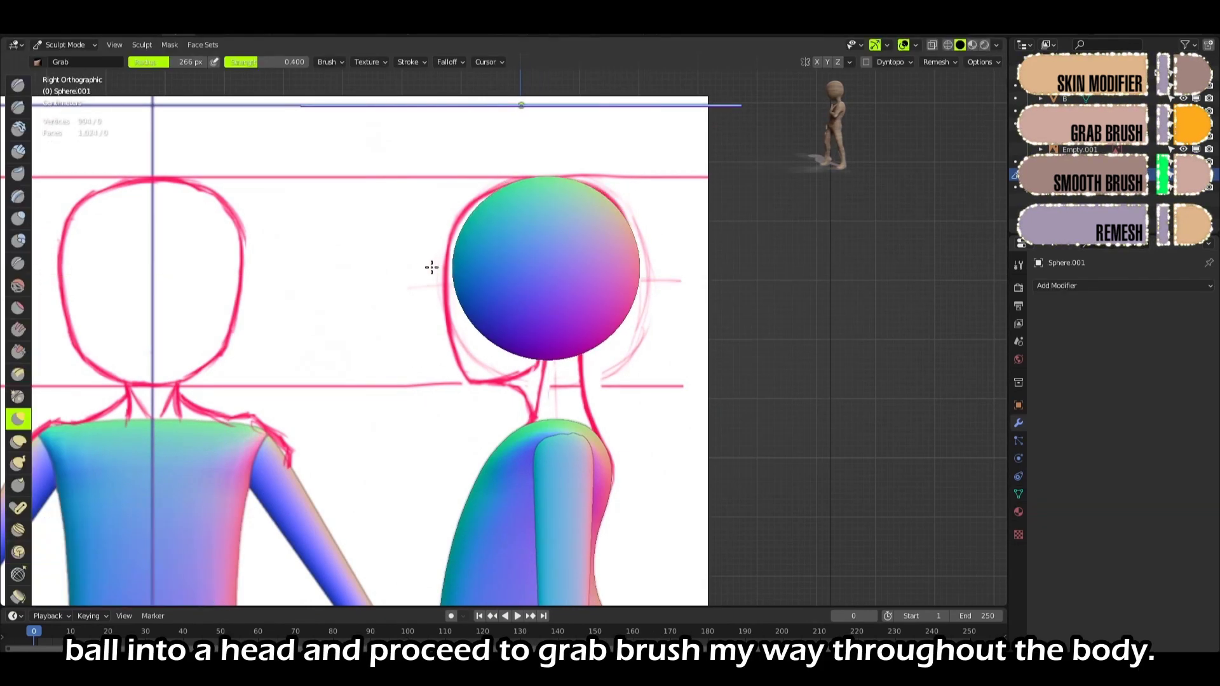
Step: Sculpt the head sphere's side profile with the Grab brush, shaping the face, jaw, nape and crown to the drawn outline
{"action": "mouse_move", "coordinate": [430, 265]}
{"action": "left_mouse_down"}
{"action": "mouse_move", "coordinate": [471, 384]}
{"action": "mouse_move", "coordinate": [371, 325]}
{"action": "left_mouse_up"}
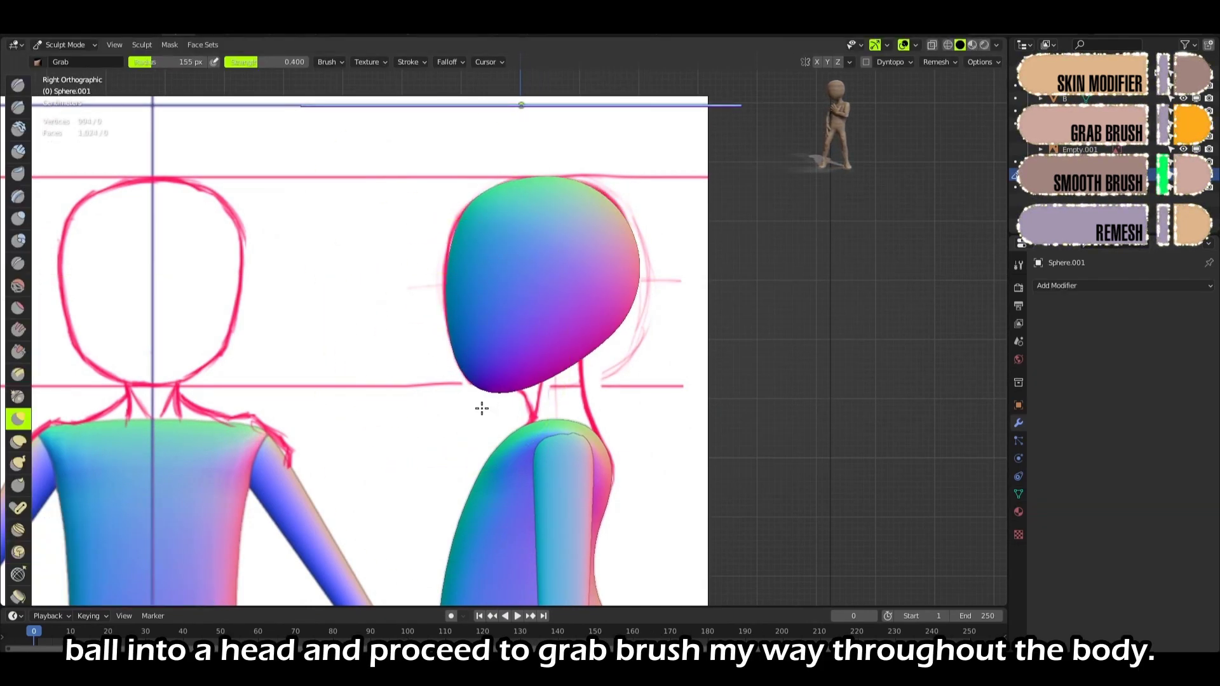
{"action": "left_click_drag", "start_coordinate": [592, 361], "coordinate": [565, 340]}
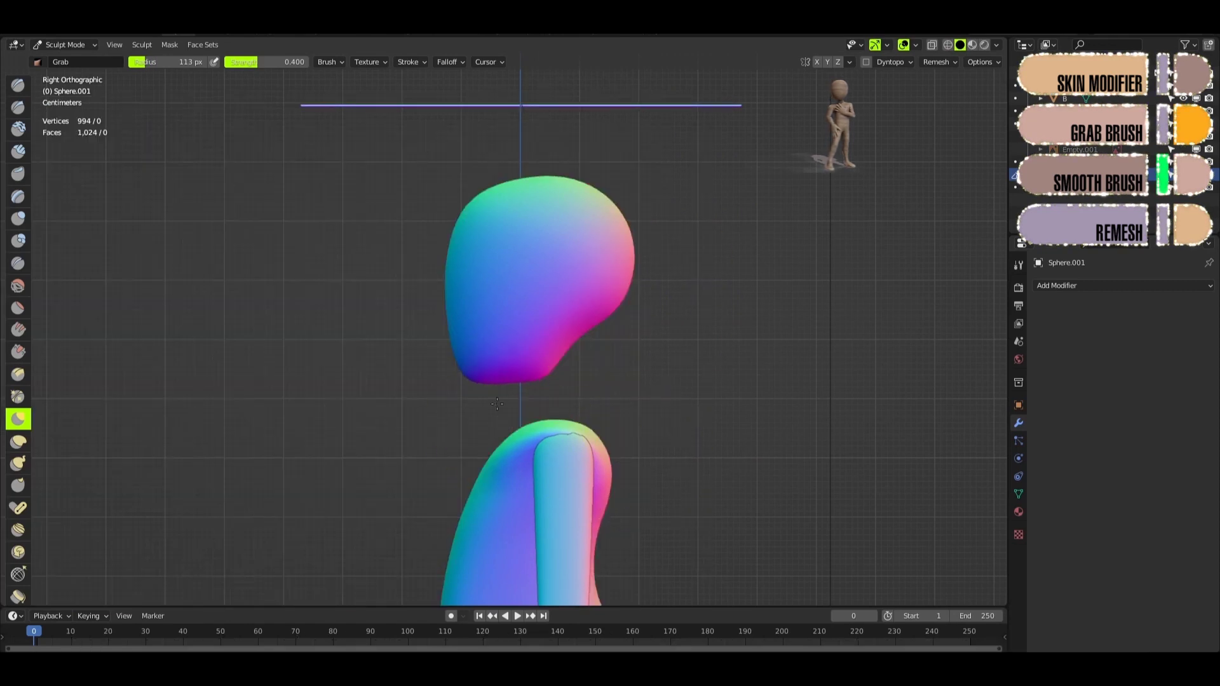
{"action": "left_click_drag", "start_coordinate": [568, 356], "coordinate": [556, 340]}
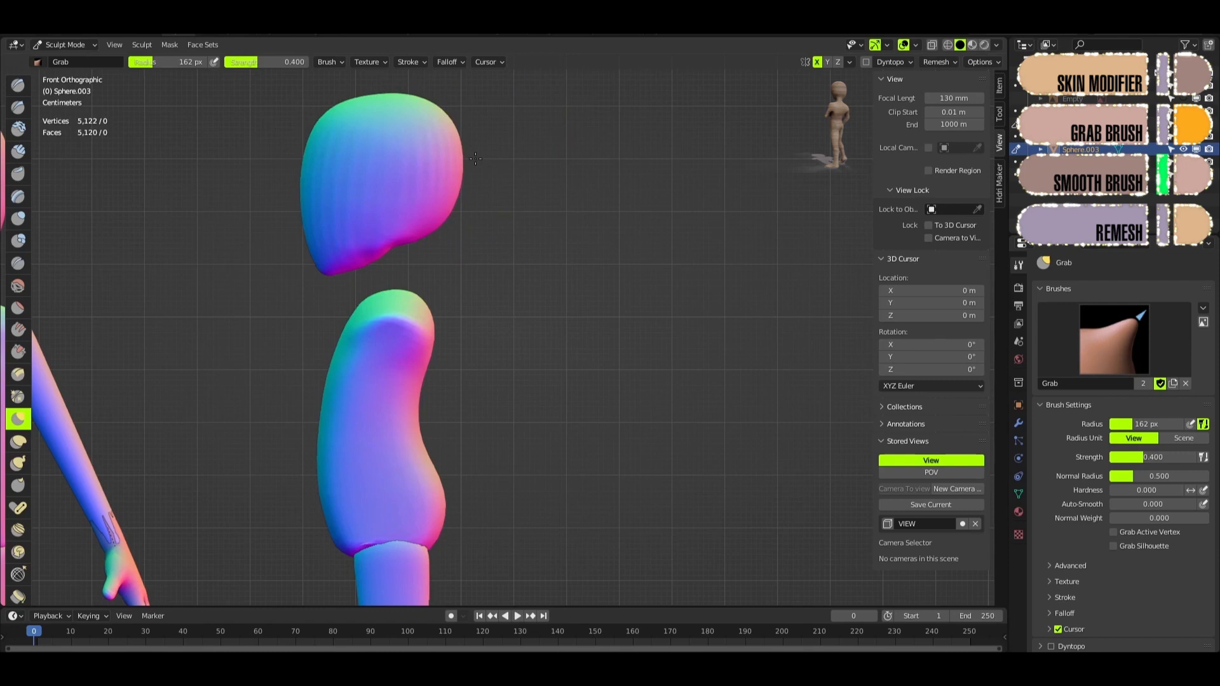
{"action": "key", "text": "f"}
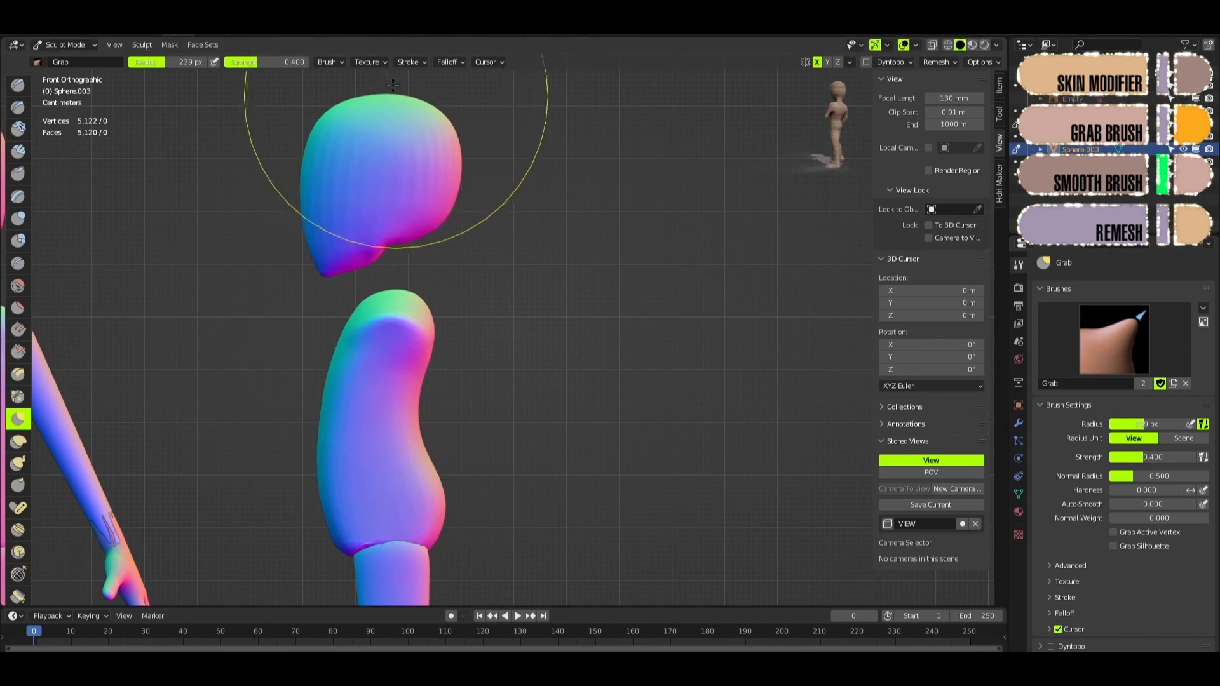
{"action": "left_click", "coordinate": [379, 87]}
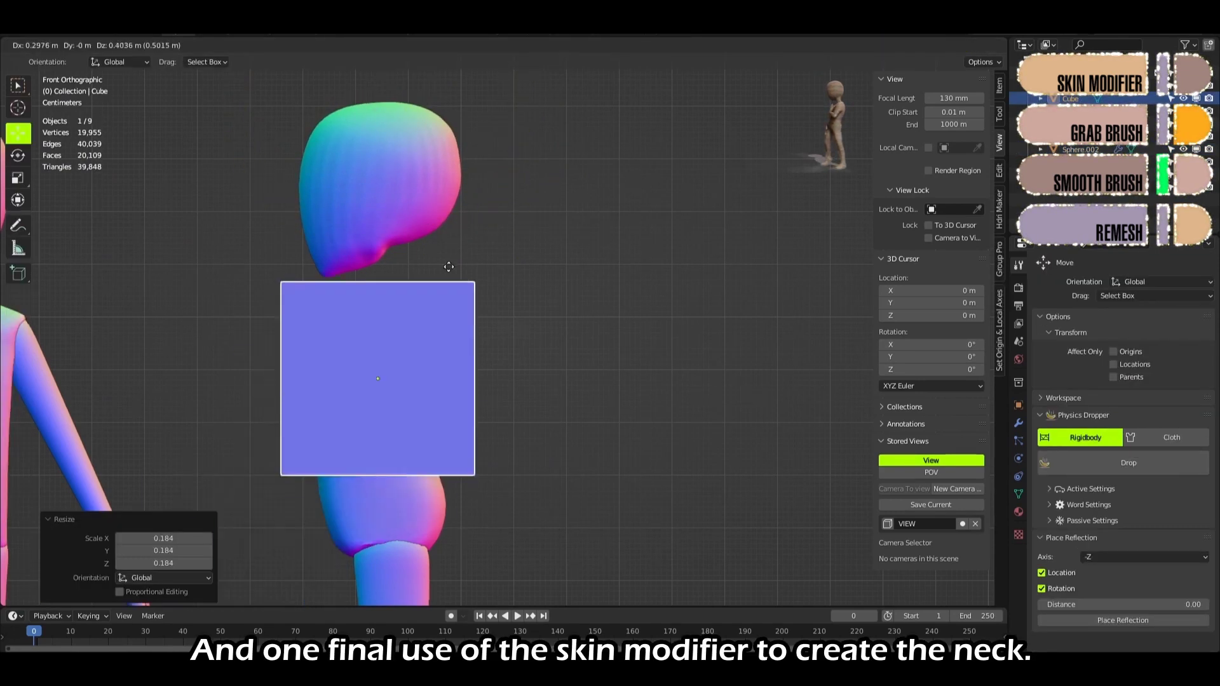
Step: Collapse the new cube into a single vertex between head and torso, and give it Skin and Subdivision Surface modifiers
{"action": "key", "text": "m"}
{"action": "left_click", "coordinate": [331, 233]}
{"action": "left_click", "coordinate": [1018, 423]}
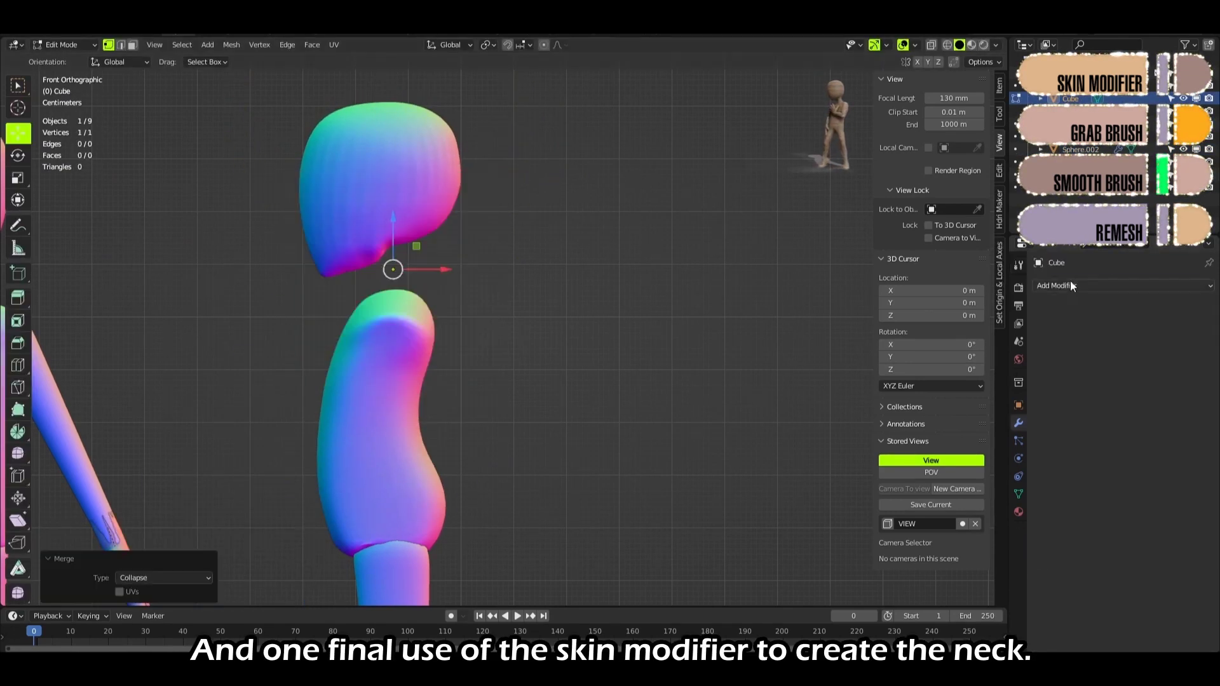
{"action": "left_click", "coordinate": [1070, 285]}
{"action": "left_click", "coordinate": [953, 489]}
{"action": "left_click", "coordinate": [1113, 286]}
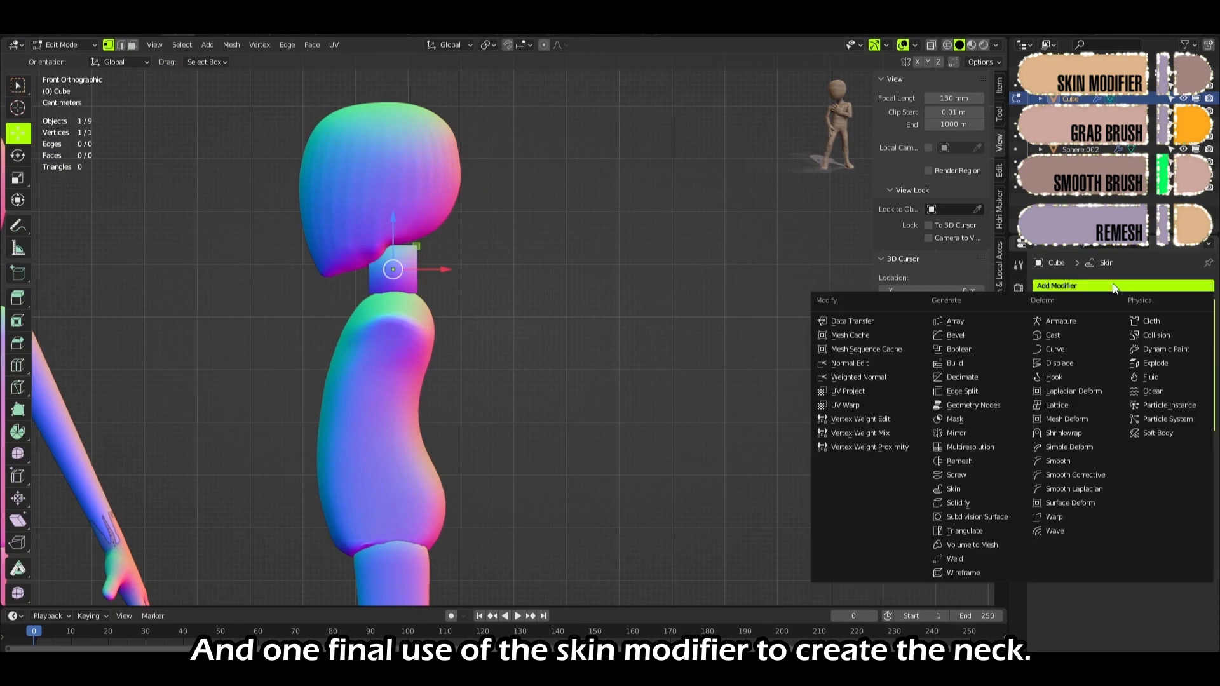
{"action": "left_click", "coordinate": [1004, 518]}
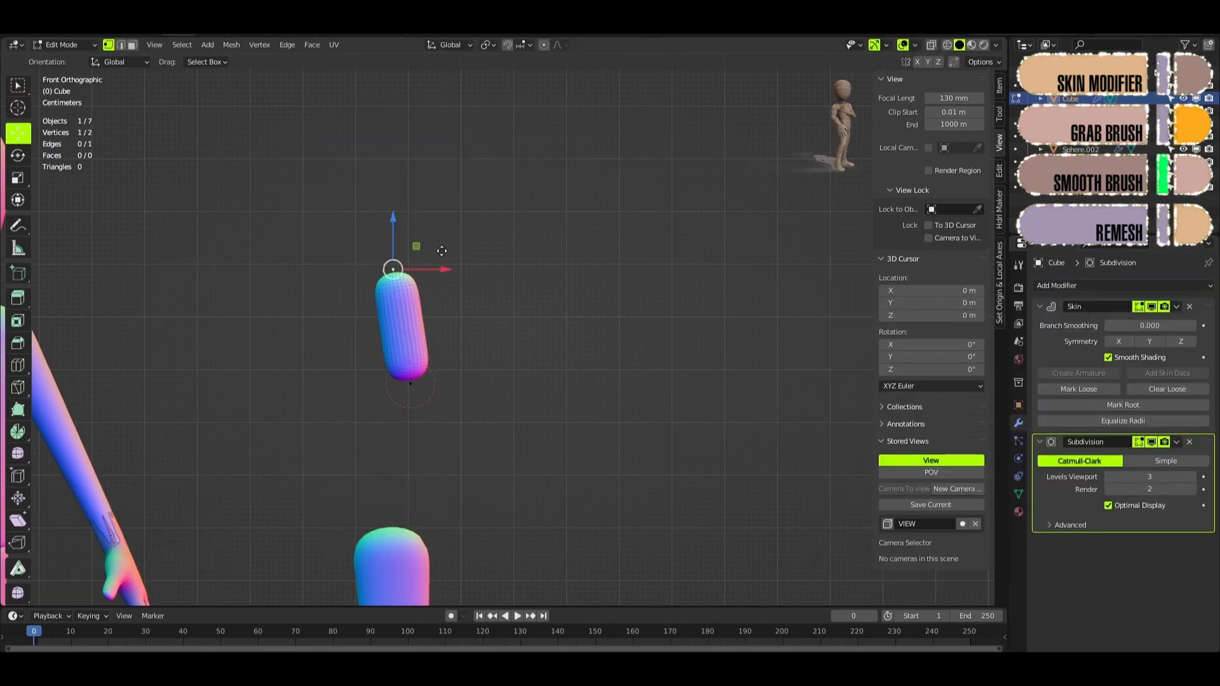
Step: Position the neck's lower and upper points to form a slanted neck, and enlarge the skin radius of both points
{"action": "key", "text": "g"}
{"action": "left_click", "coordinate": [413, 386]}
{"action": "left_click", "coordinate": [413, 386]}
{"action": "key", "text": "g"}
{"action": "left_click", "coordinate": [456, 353]}
{"action": "key", "text": "a"}
{"action": "key", "text": "ctrl+a"}
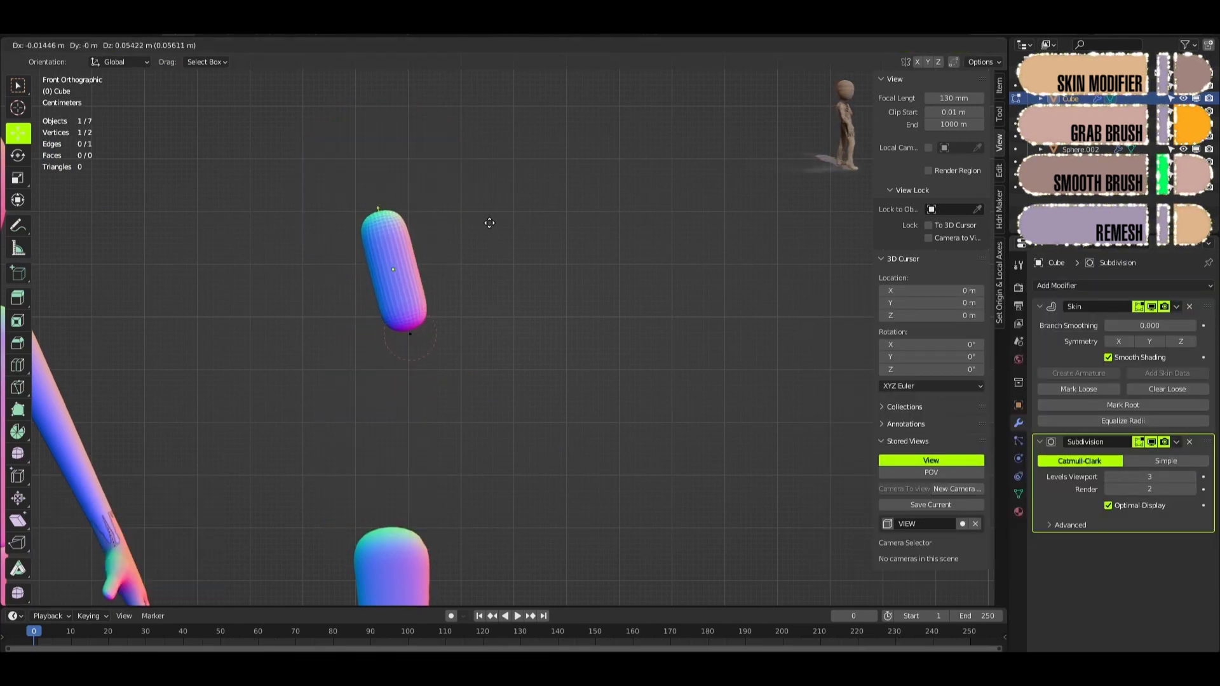
{"action": "left_click", "coordinate": [499, 216]}
Step: Apply the neck's Skin and Subdivision modifiers and shape its front and back outline with the Grab brush in Sculpt Mode
{"action": "key", "text": "ctrl+Tab"}
{"action": "left_click", "coordinate": [1176, 307]}
{"action": "left_click", "coordinate": [1121, 322]}
{"action": "key", "text": "ctrl+a"}
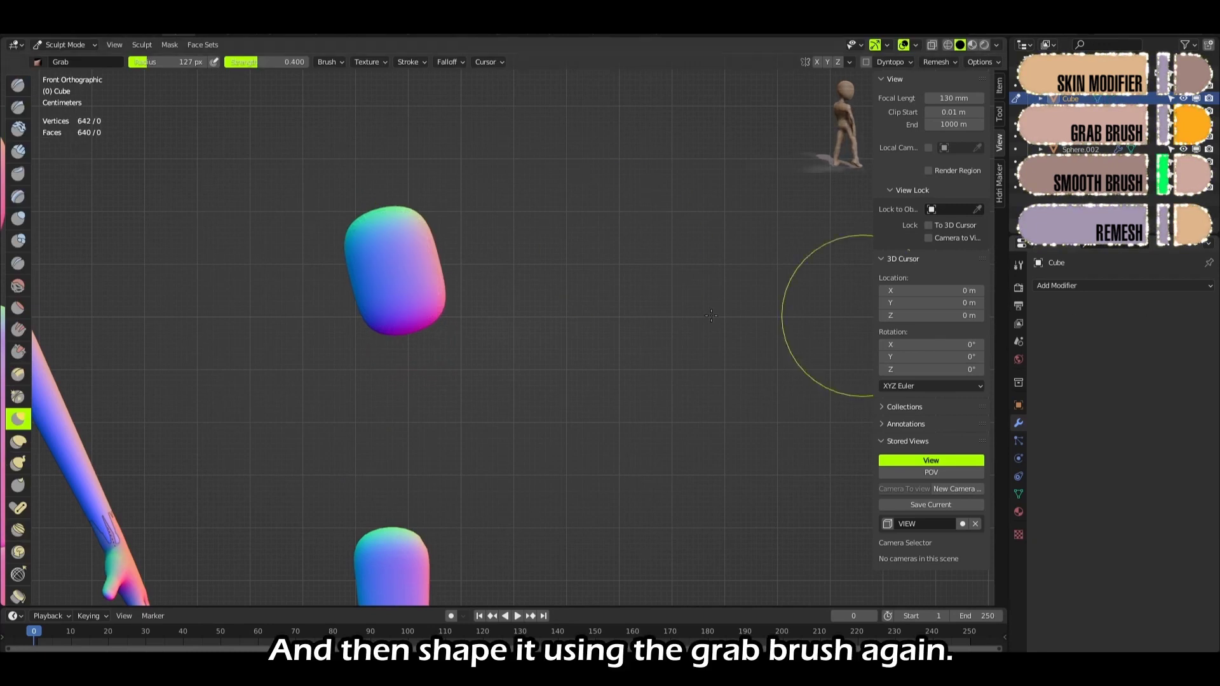
{"action": "left_click_drag", "start_coordinate": [451, 254], "coordinate": [430, 239]}
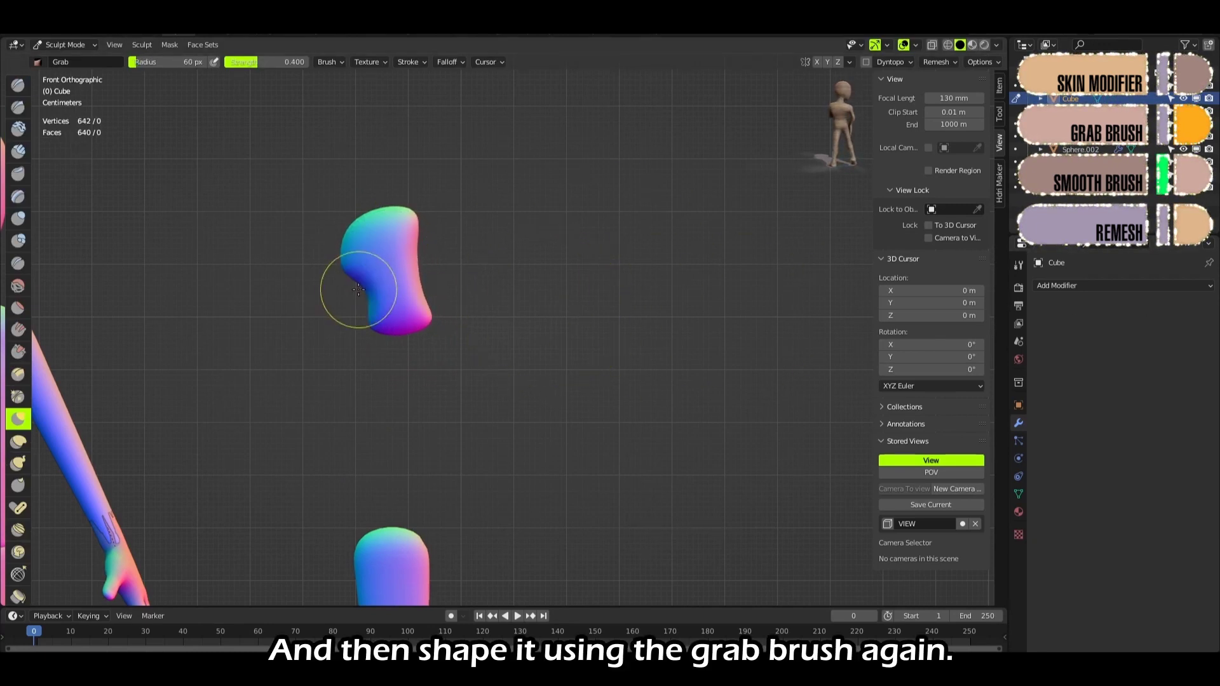
{"action": "left_click_drag", "start_coordinate": [356, 291], "coordinate": [346, 313]}
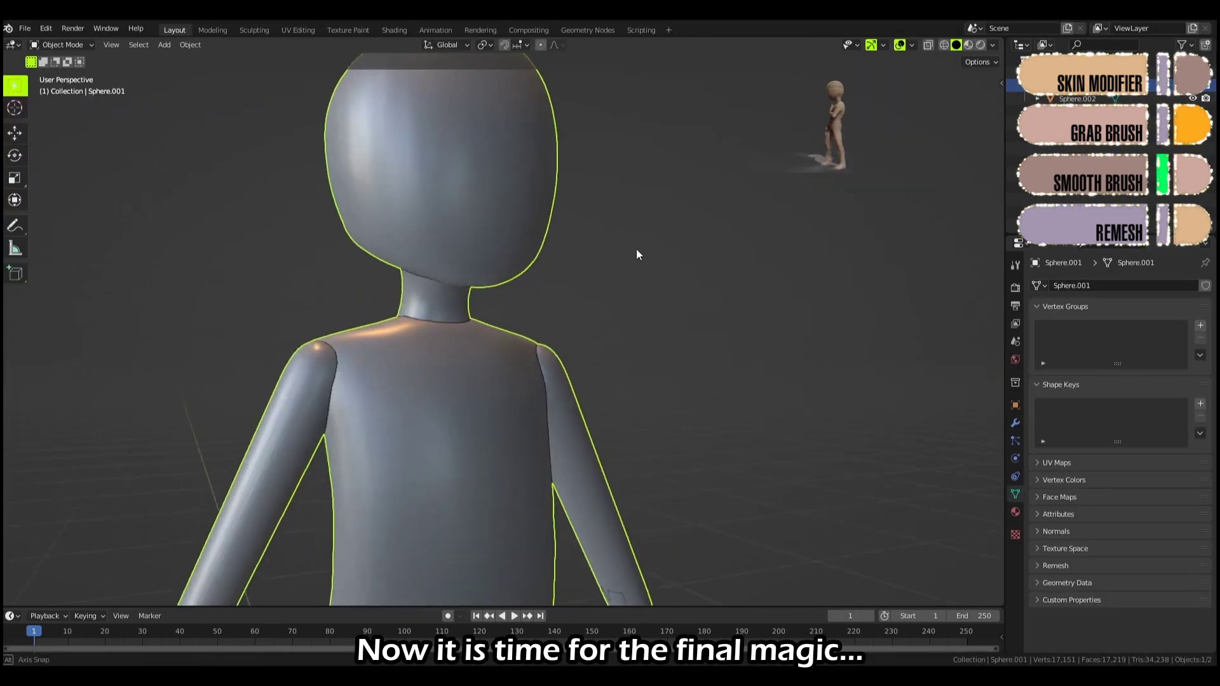
Step: Set the voxel size for the joined head, neck, torso and arms and remesh them into one continuous mesh
{"action": "mouse_move", "coordinate": [635, 249]}
{"action": "middle_mouse_down"}
{"action": "mouse_move", "coordinate": [852, 245]}
{"action": "mouse_move", "coordinate": [641, 259]}
{"action": "mouse_move", "coordinate": [191, 247]}
{"action": "mouse_move", "coordinate": [392, 262]}
{"action": "mouse_move", "coordinate": [455, 253]}
{"action": "middle_mouse_up"}
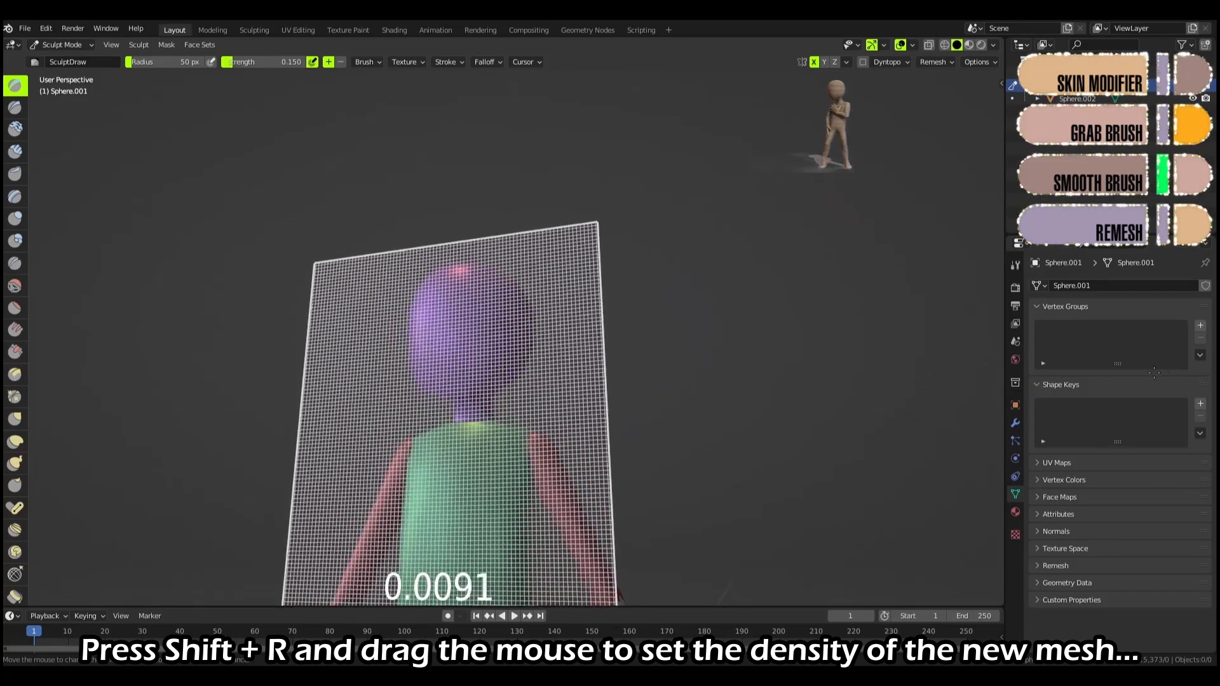
{"action": "left_click", "coordinate": [919, 367]}
{"action": "key", "text": "shift+r"}
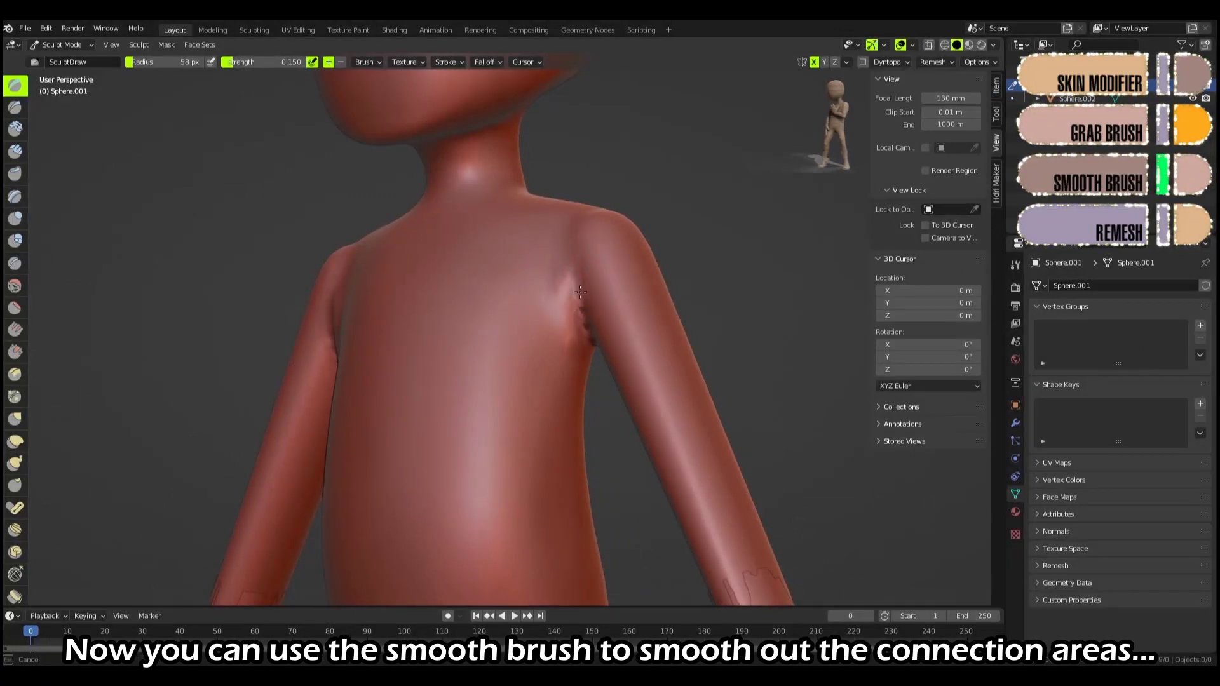
Step: Smooth the shoulder and armpit connections on front and back, and build up the chest's lower edge with the Draw brush
{"action": "mouse_move", "coordinate": [597, 355]}
{"action": "middle_mouse_down"}
{"action": "mouse_move", "coordinate": [621, 321]}
{"action": "mouse_move", "coordinate": [570, 303]}
{"action": "middle_mouse_up"}
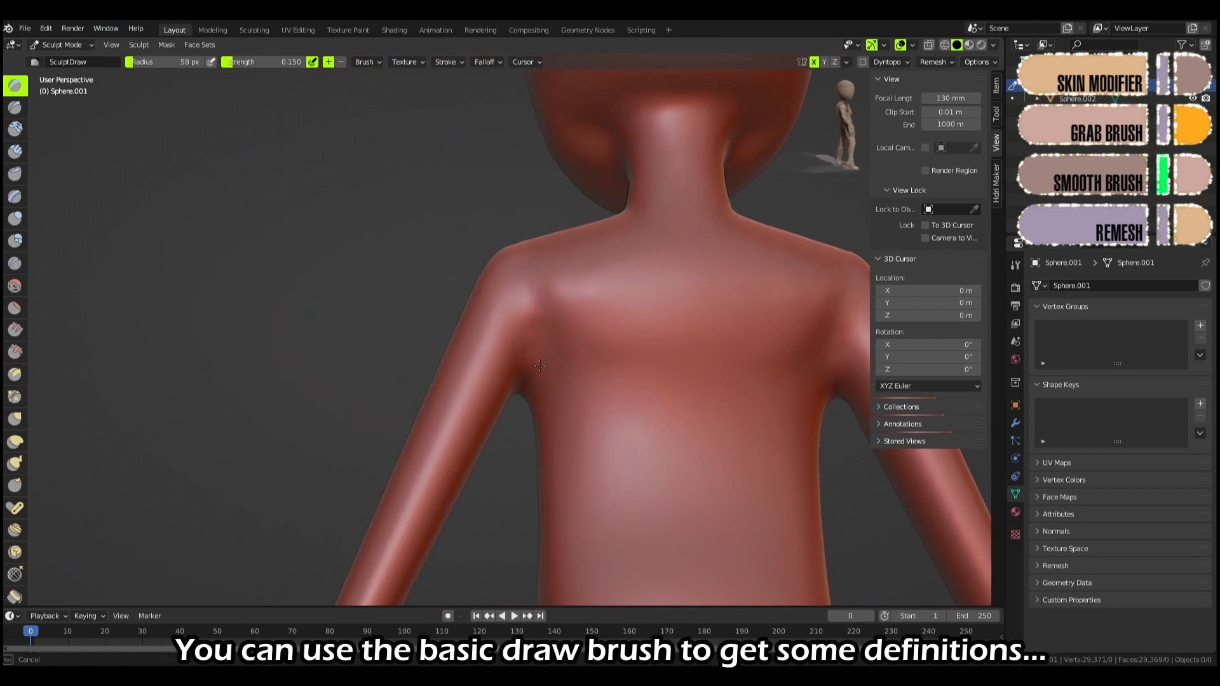
{"action": "middle_click_drag", "start_coordinate": [551, 382], "coordinate": [540, 410]}
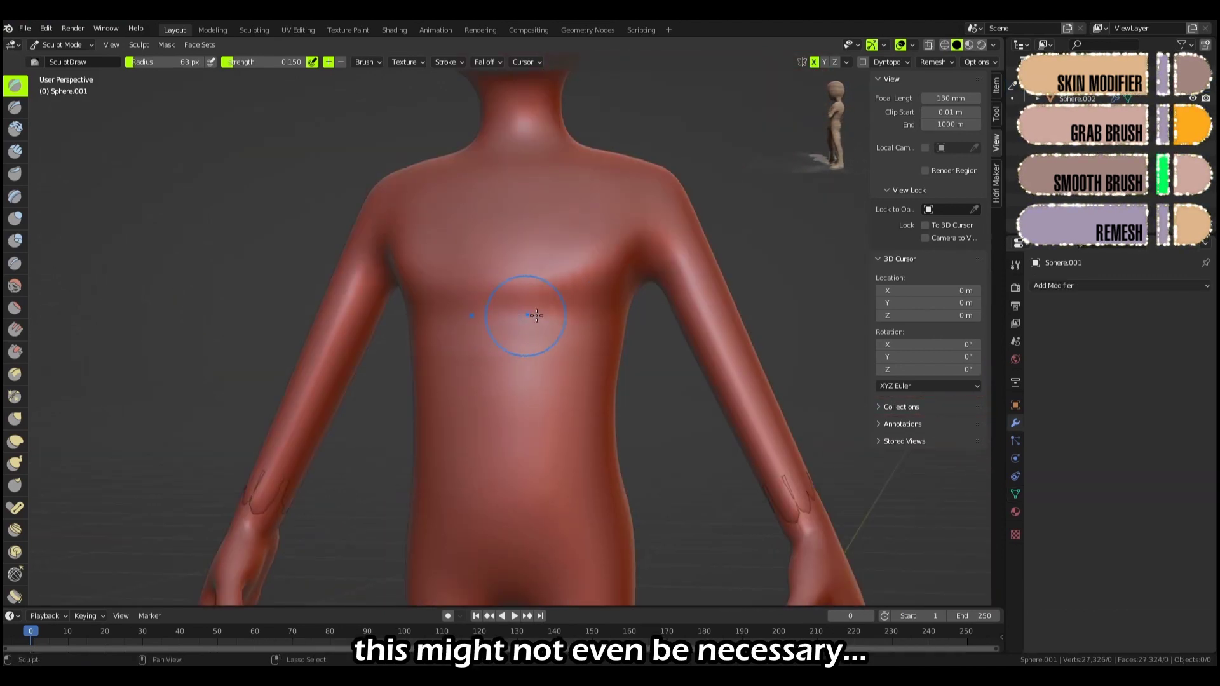
{"action": "middle_click_drag", "start_coordinate": [536, 315], "coordinate": [525, 309]}
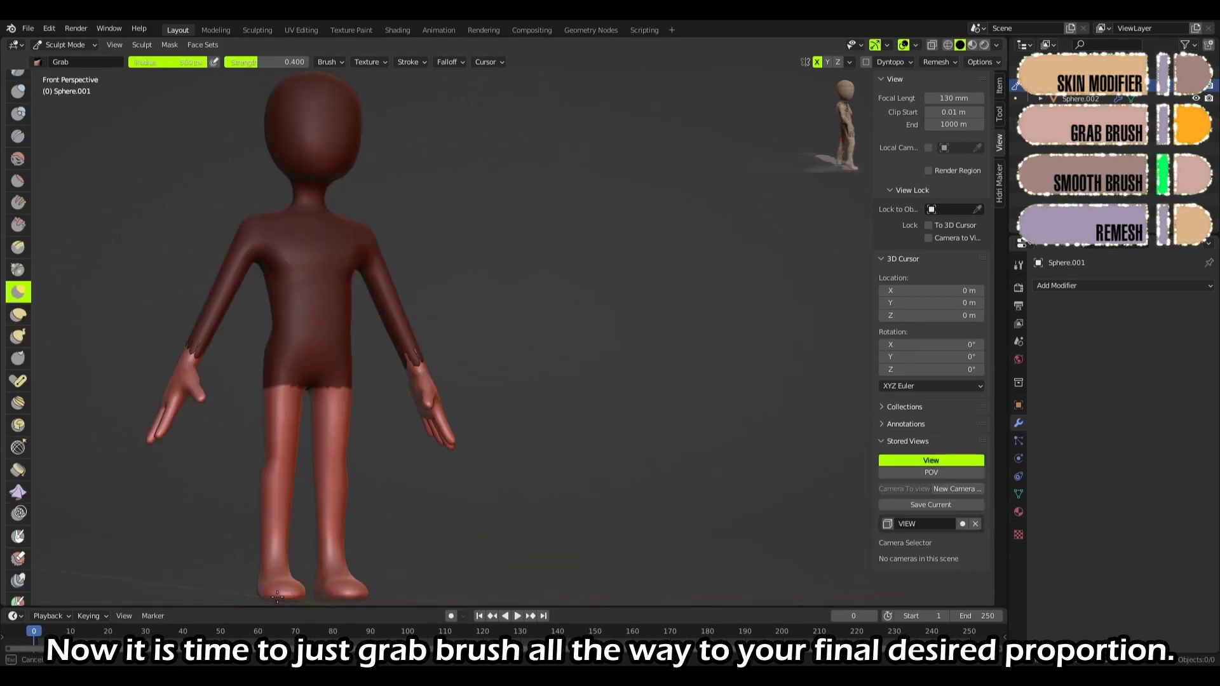
Step: Adjust the feet, forearms and hands to the desired proportions with the Grab brush, and define the chest's lower edge with the Draw brush
{"action": "left_click_drag", "start_coordinate": [348, 591], "coordinate": [348, 566]}
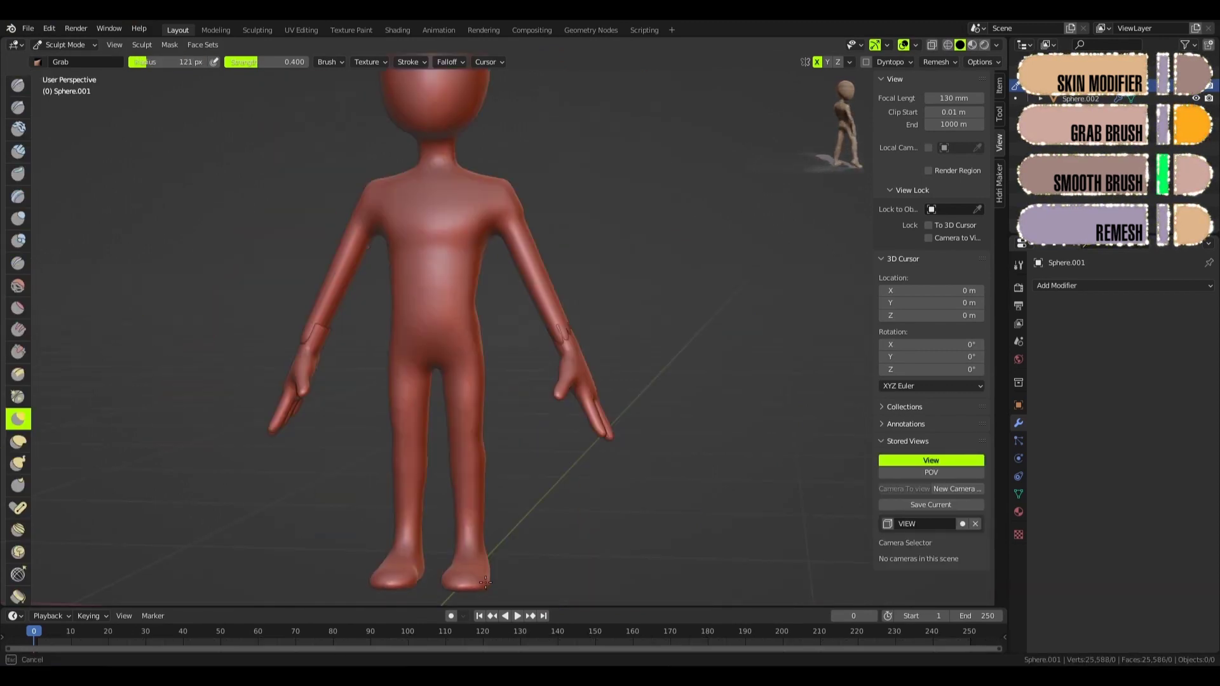
{"action": "left_click_drag", "start_coordinate": [485, 582], "coordinate": [486, 590]}
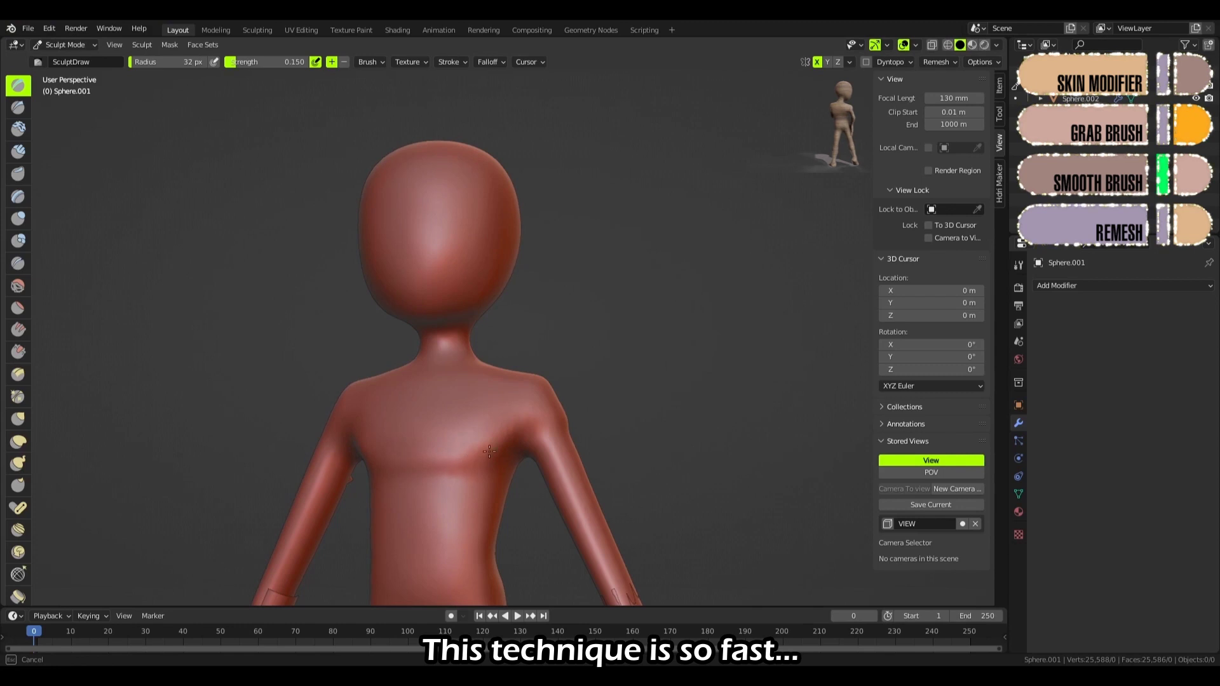
{"action": "left_click_drag", "start_coordinate": [478, 460], "coordinate": [419, 462]}
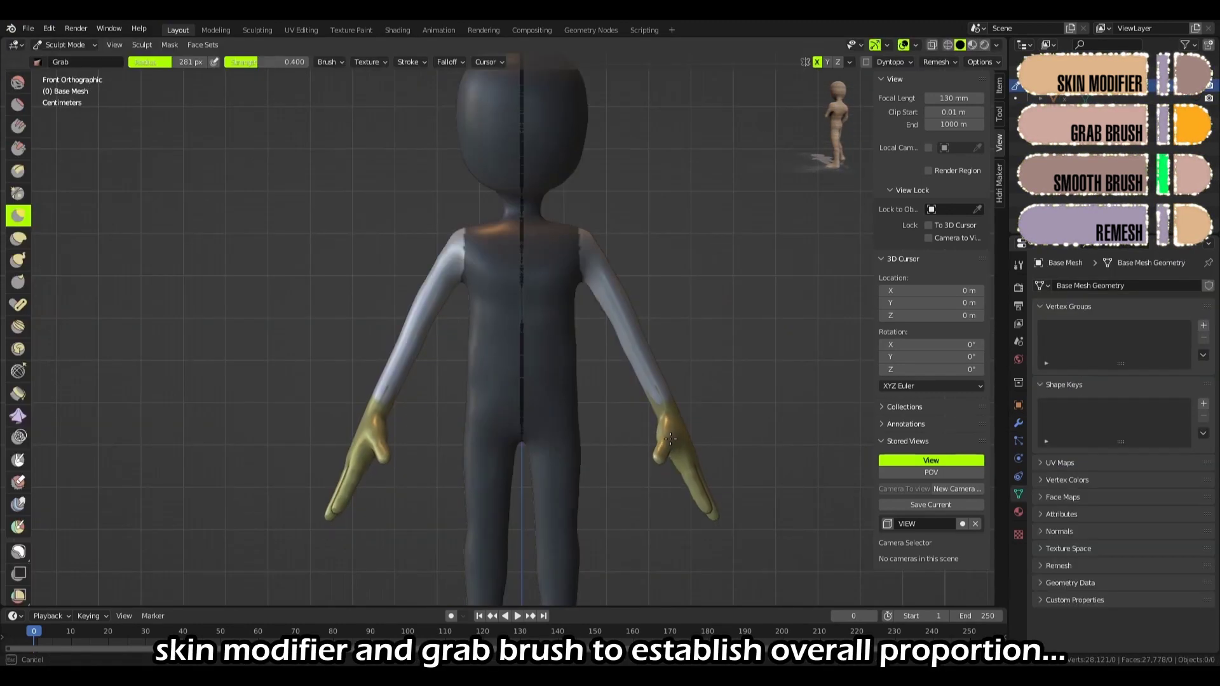
{"action": "left_click_drag", "start_coordinate": [655, 407], "coordinate": [646, 389]}
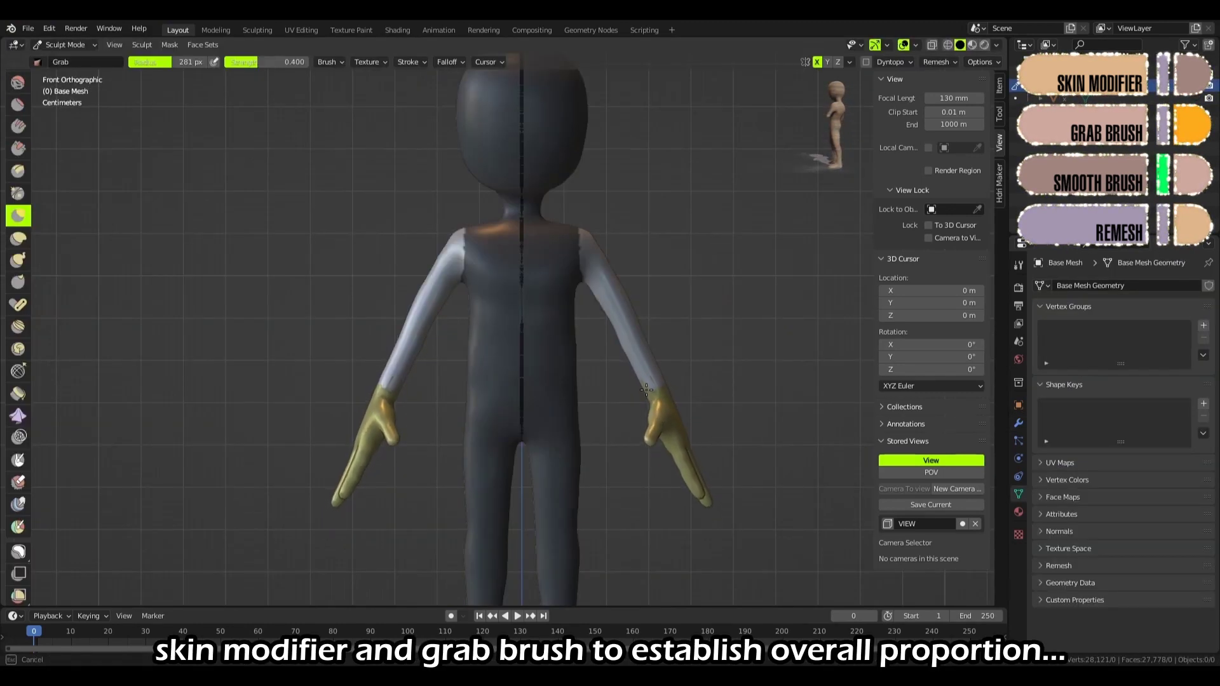